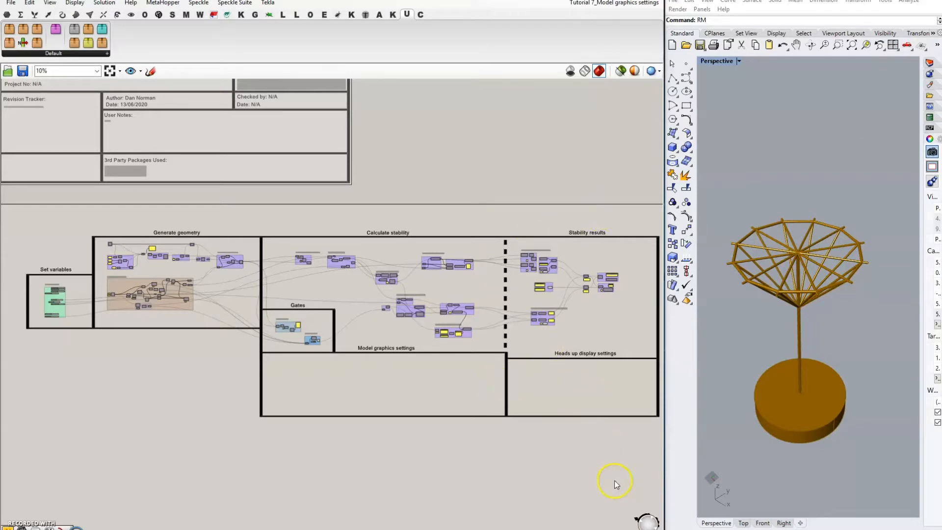
Step: Pan past the solver groups and zoom in on the empty Model graphics settings group
right_drag(602, 467, 405, 380)
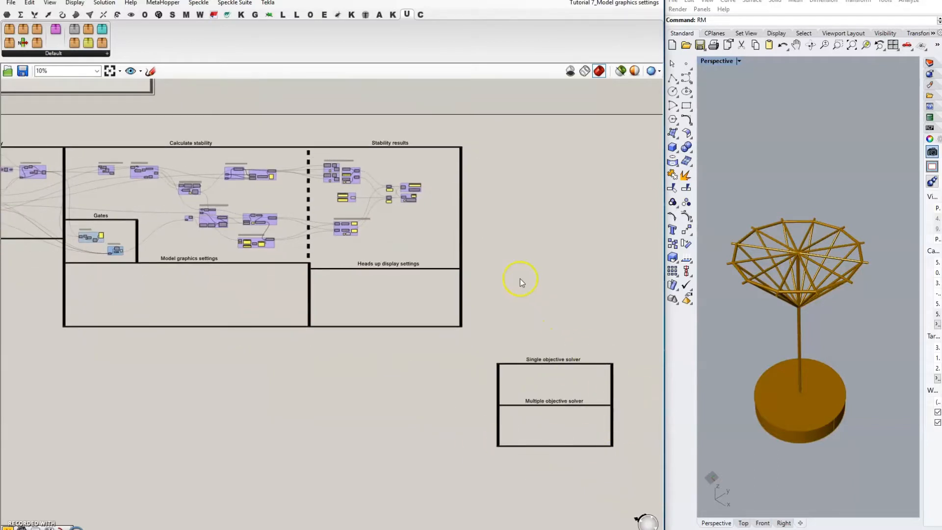
right_drag(525, 281, 538, 286)
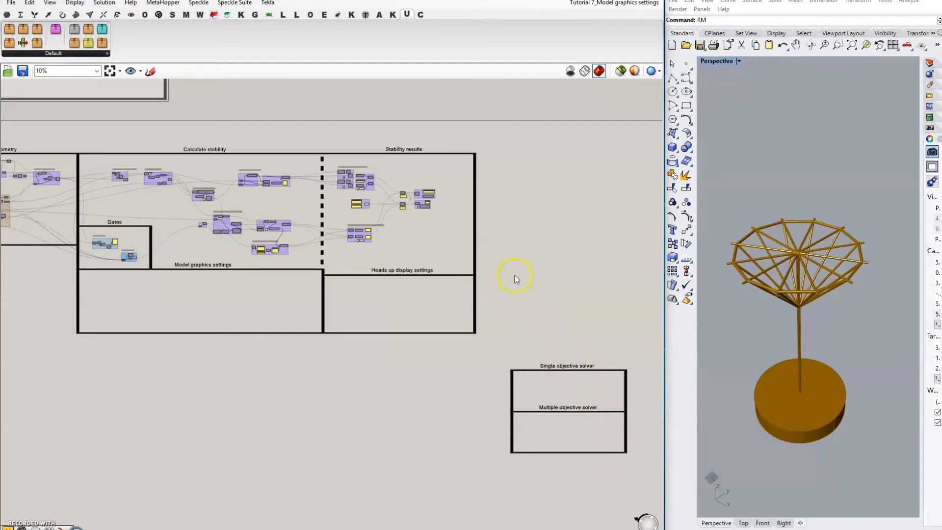
right_drag(514, 275, 542, 303)
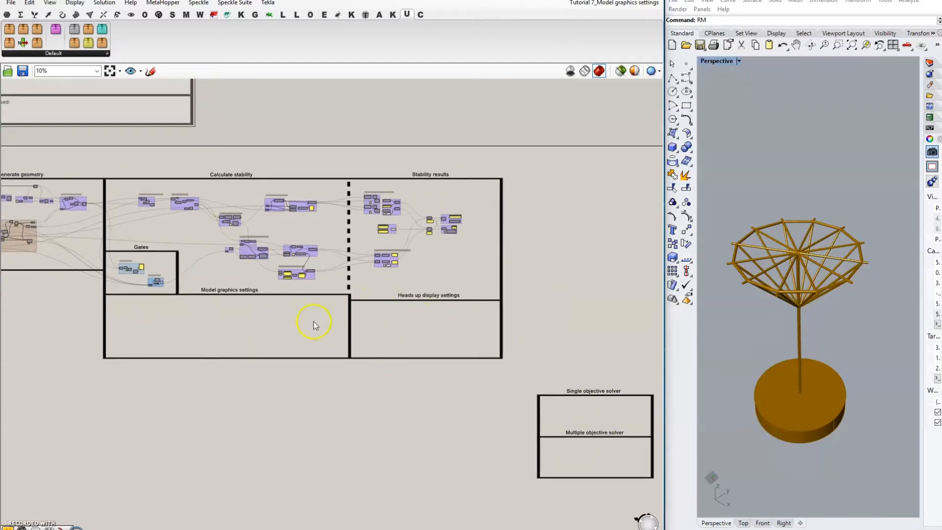
right_drag(561, 339, 537, 329)
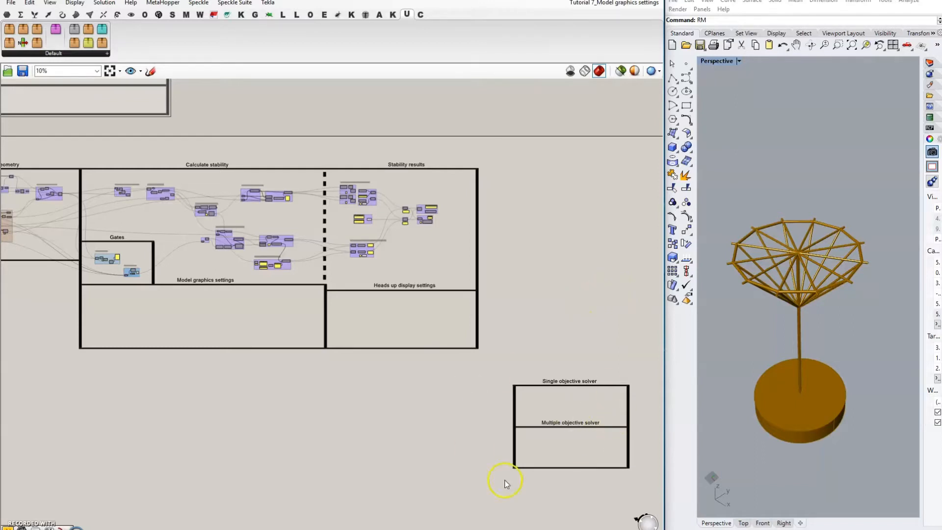
right_drag(278, 375, 326, 391)
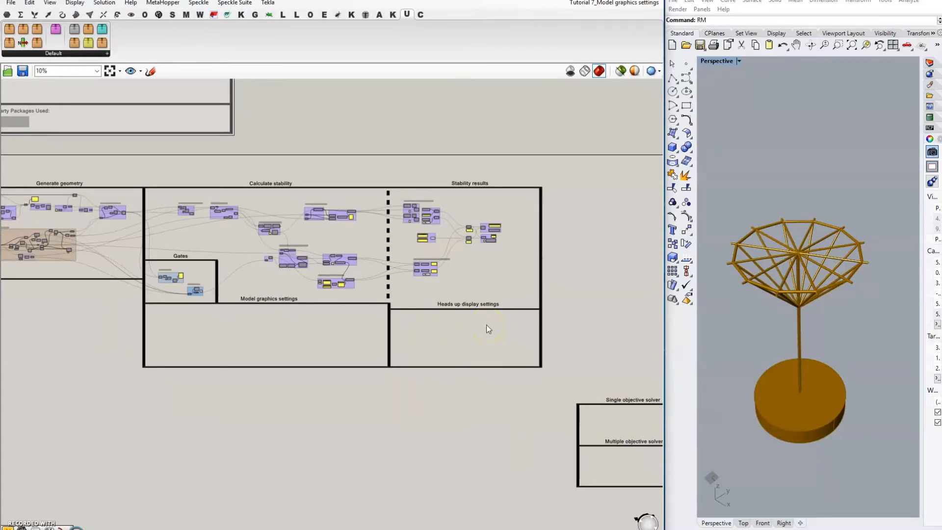
scroll(256, 329, up, 1)
scroll(254, 334, up, 4)
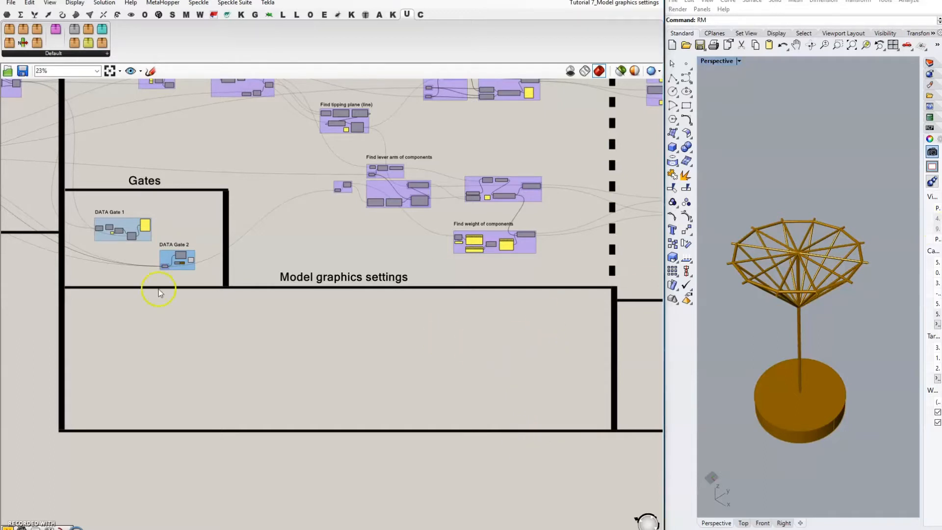
scroll(98, 350, up, 5)
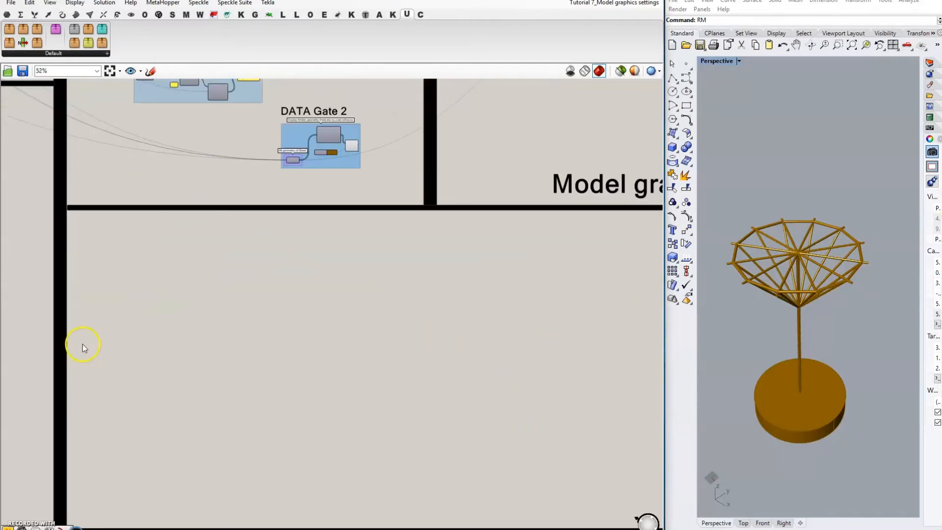
scroll(290, 296, down, 3)
scroll(289, 296, up, 1)
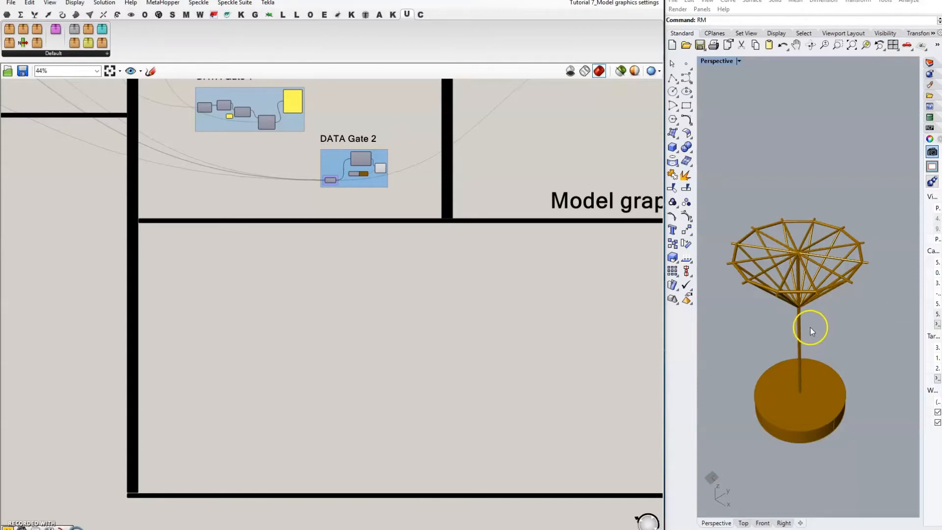
Step: Place a 0 To 255 panel and wire it into a new Random component's range
double_click(286, 279)
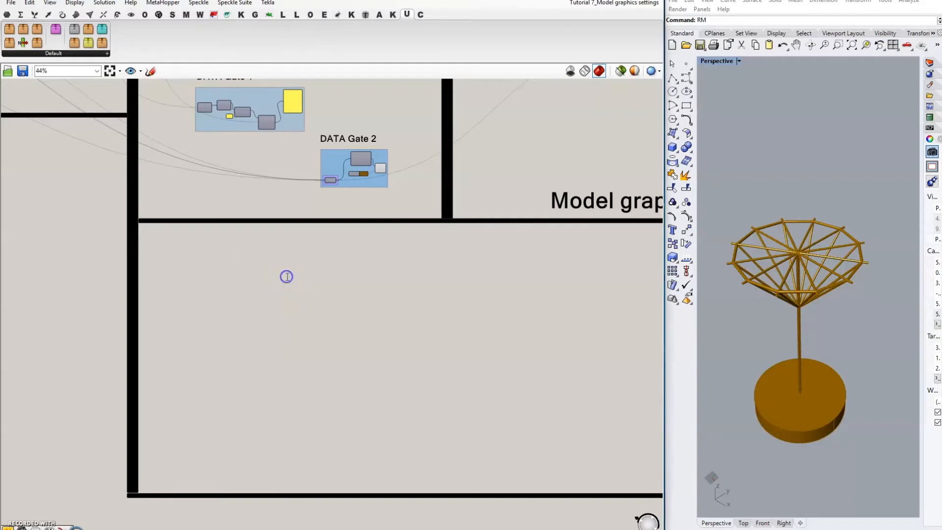
text(//)
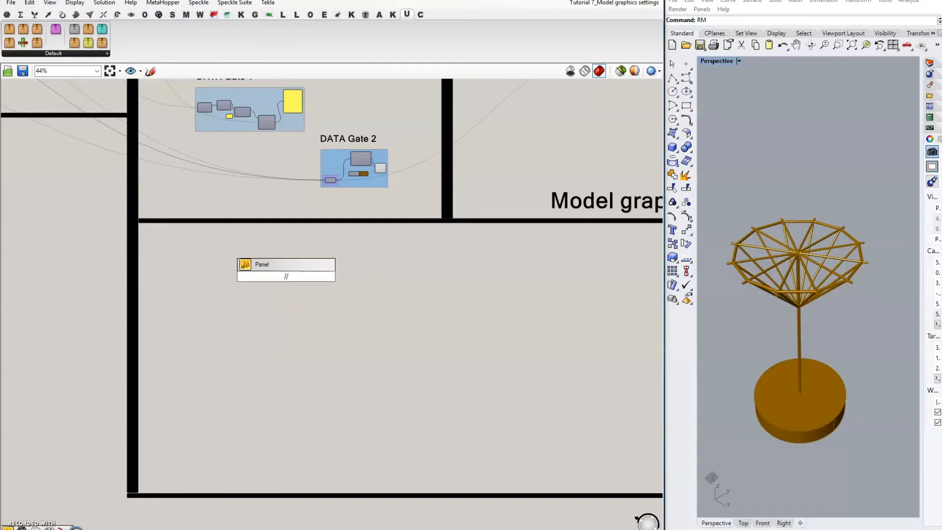
text(0 To 255)
key(Return)
scroll(287, 277, up, 5)
drag(287, 276, 228, 245)
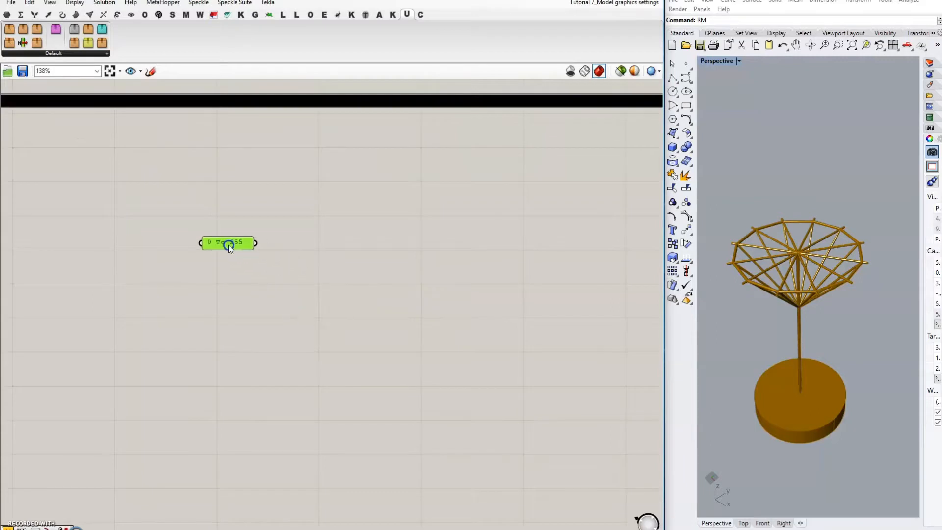
double_click(345, 278)
text(rand)
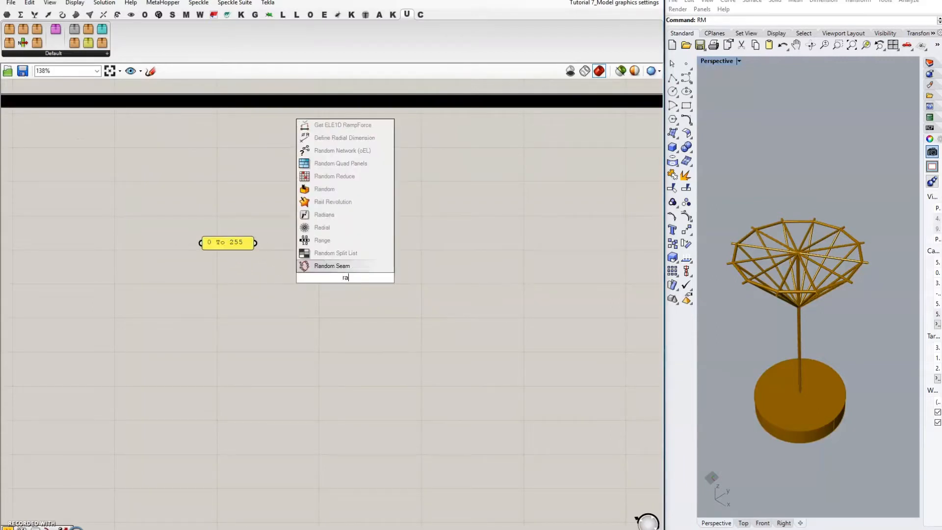
click(324, 239)
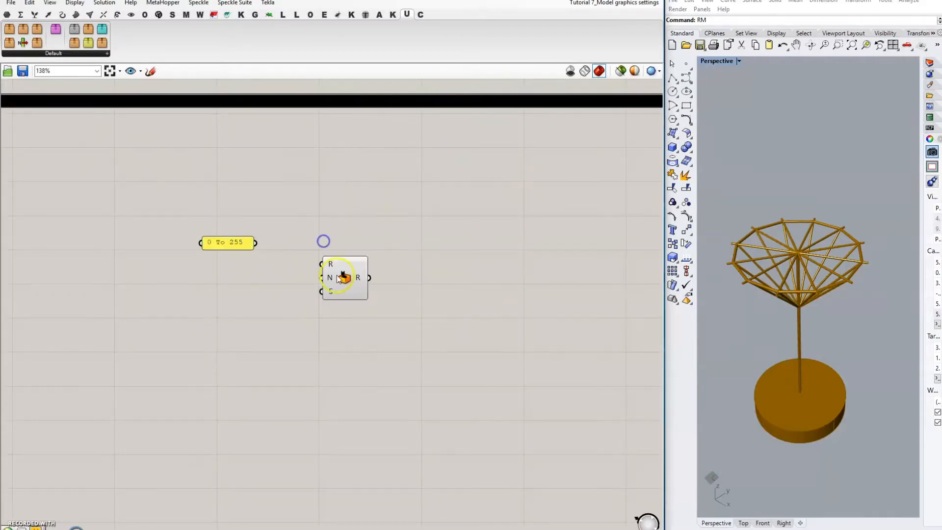
drag(336, 275, 331, 249)
drag(257, 243, 311, 238)
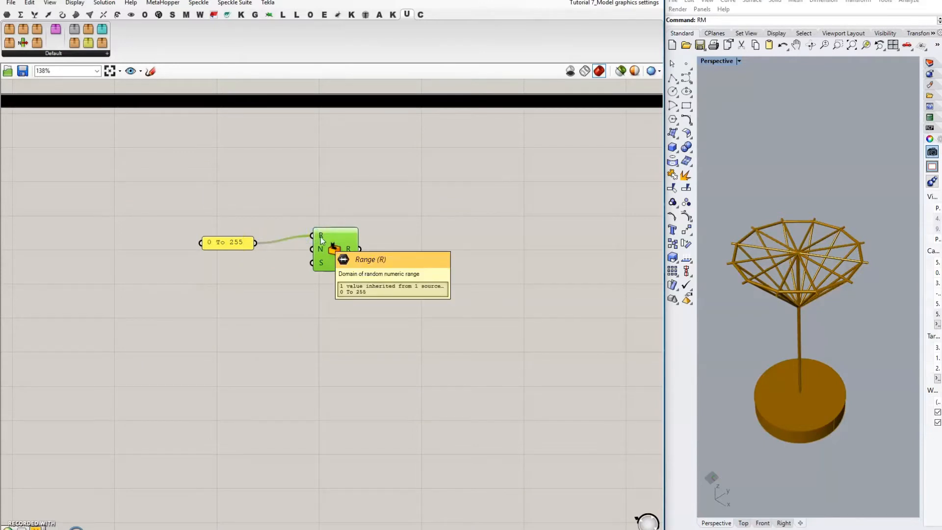
Step: Add a Multiplication component and feed its result into Random's N input
right_drag(321, 206, 484, 207)
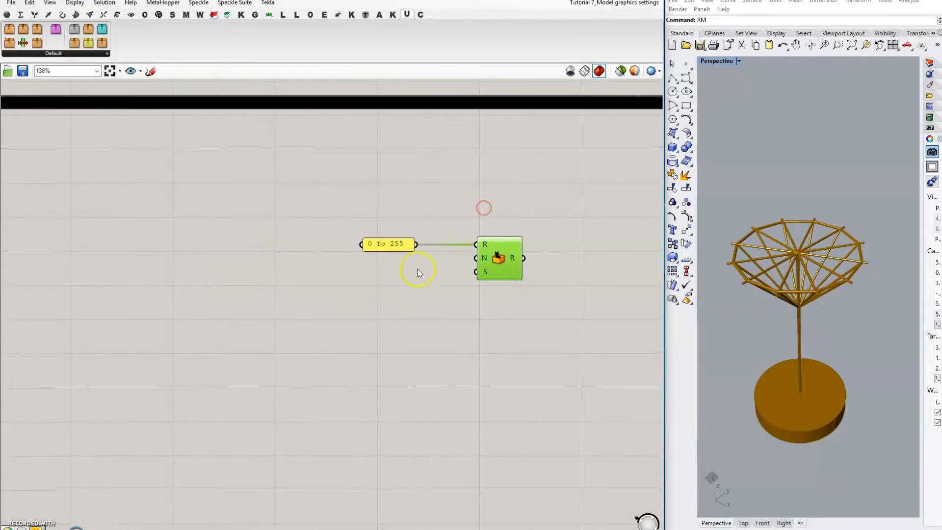
click(385, 286)
double_click(386, 286)
text(multiply)
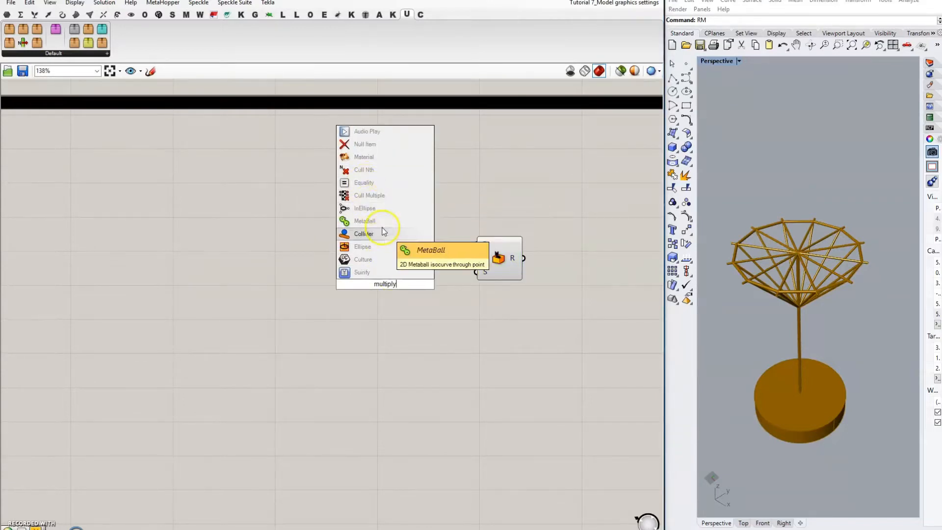
key(BackSpace)
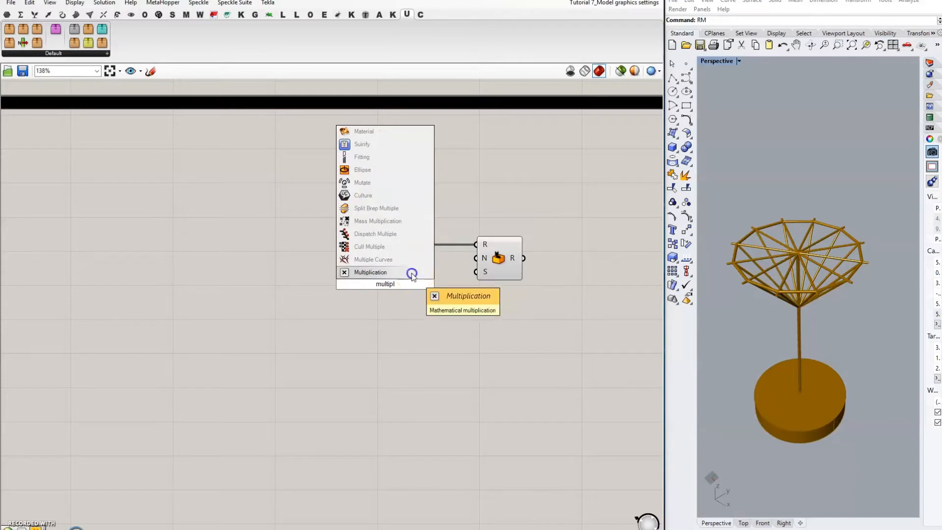
click(413, 272)
drag(423, 278, 483, 258)
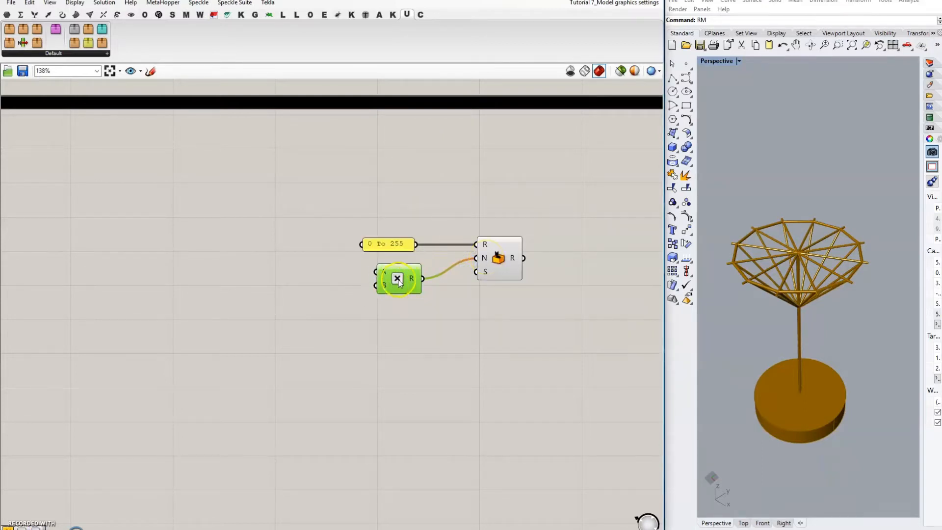
drag(397, 278, 384, 282)
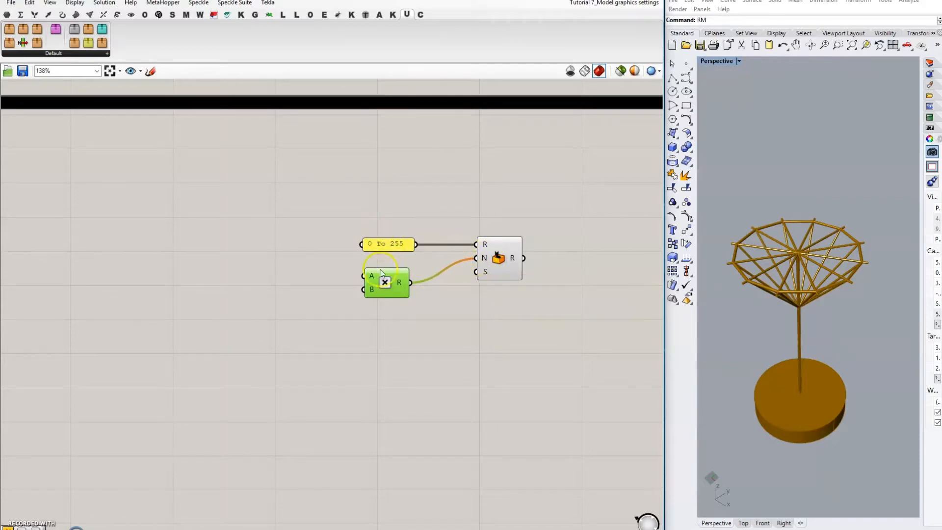
Step: Wire the Number of Hooks slider into the Multiplication's A input
drag(364, 278, 253, 263)
scroll(498, 328, down, 8)
scroll(84, 194, up, 10)
scroll(213, 311, down, 1)
scroll(274, 231, down, 1)
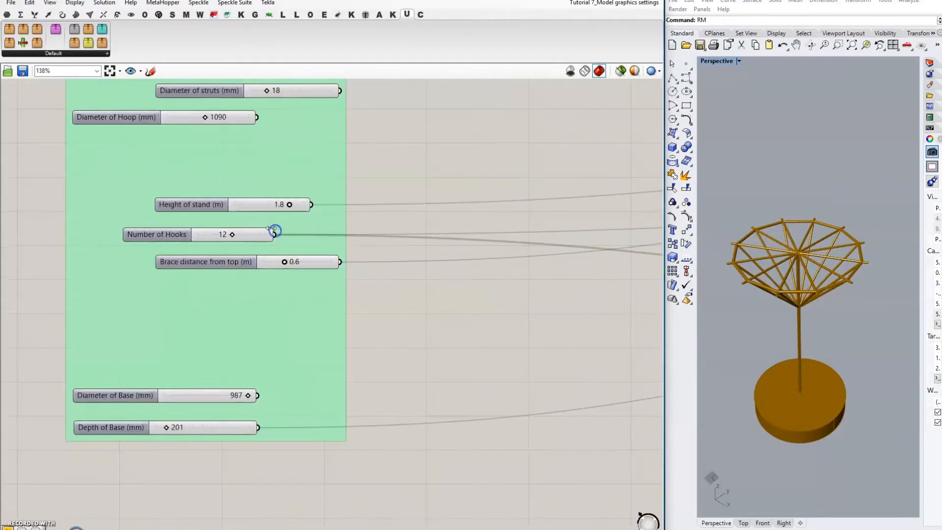
scroll(142, 167, down, 7)
scroll(569, 292, up, 7)
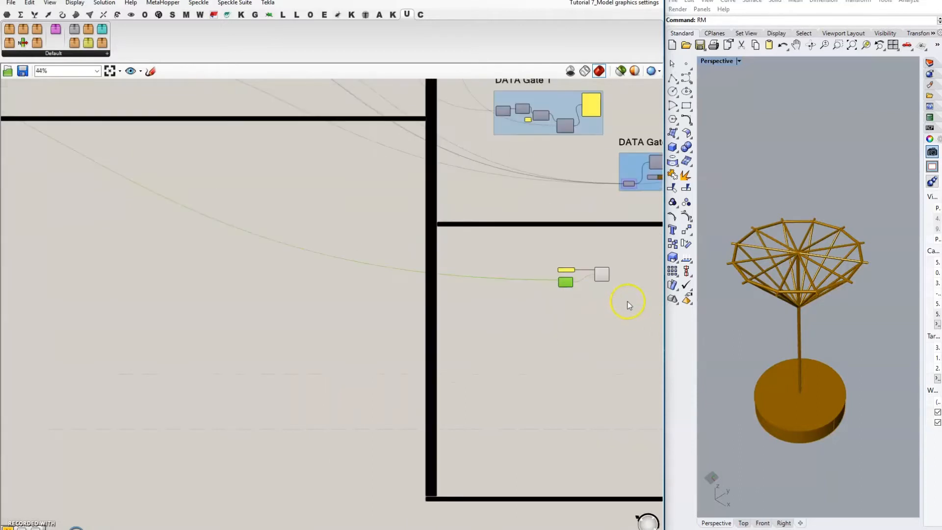
Step: Place a panel holding 3 beside the Multiplication for its B input
click(471, 278)
double_click(452, 268)
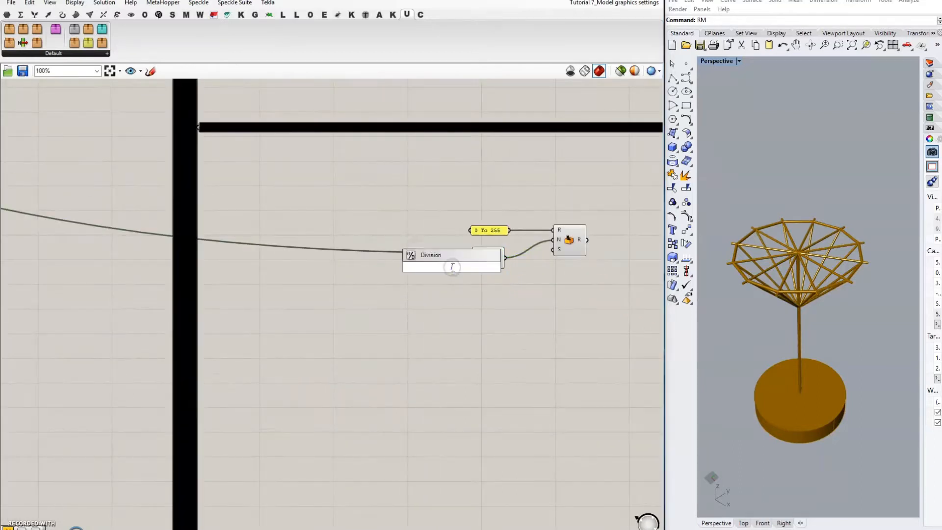
text(//3)
key(Return)
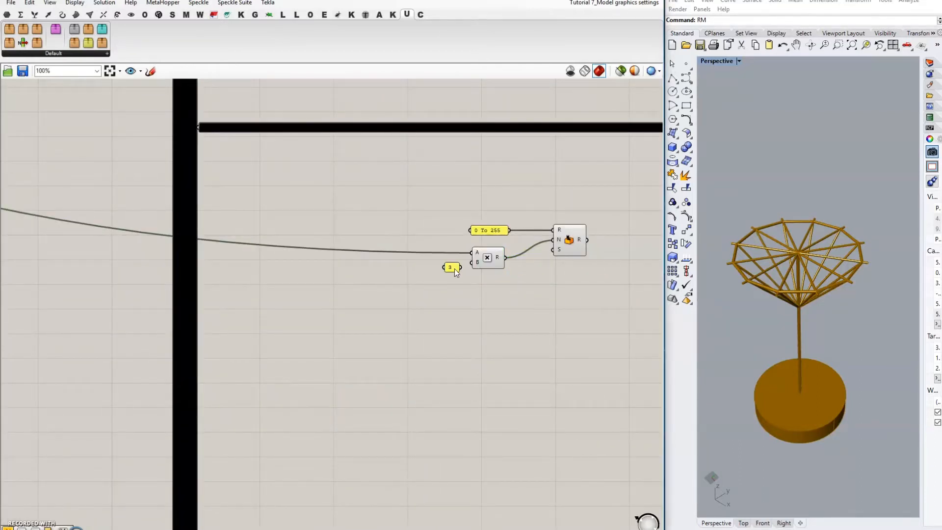
right_drag(485, 287, 415, 292)
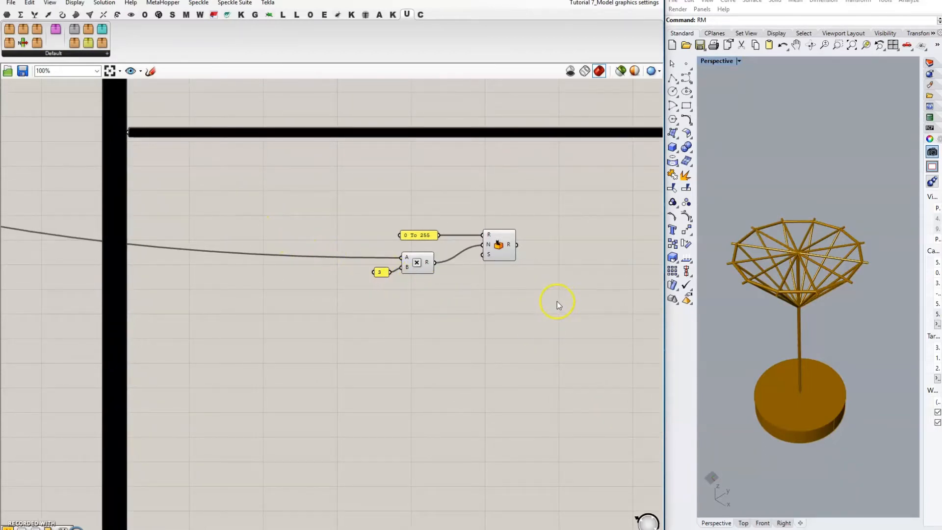
drag(381, 271, 373, 275)
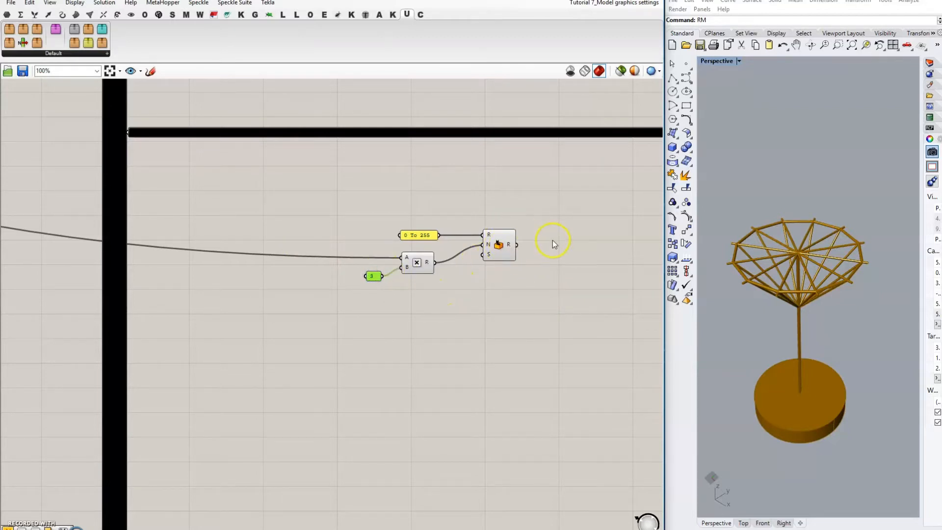
right_drag(552, 240, 490, 258)
Step: Add a 0-10 Seed slider set to 5 and wire it into Random's seed input
double_click(307, 318)
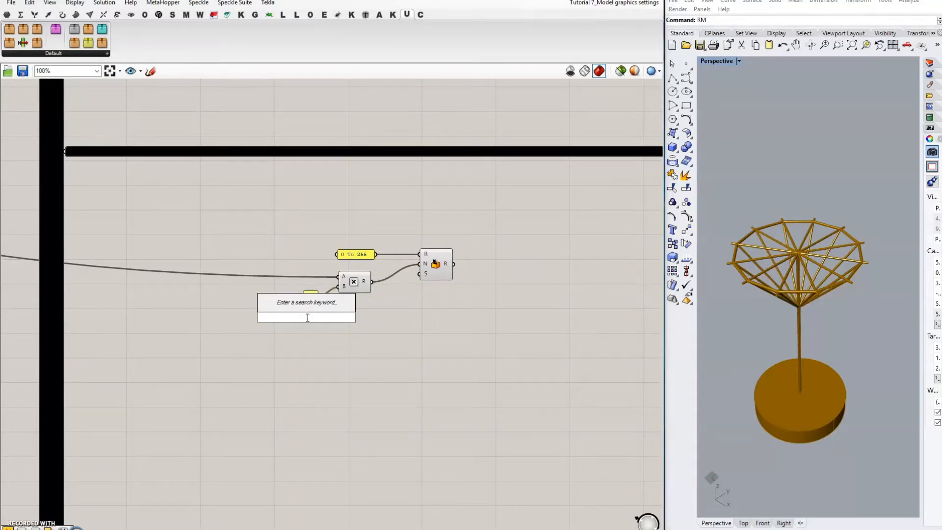
text(0<)
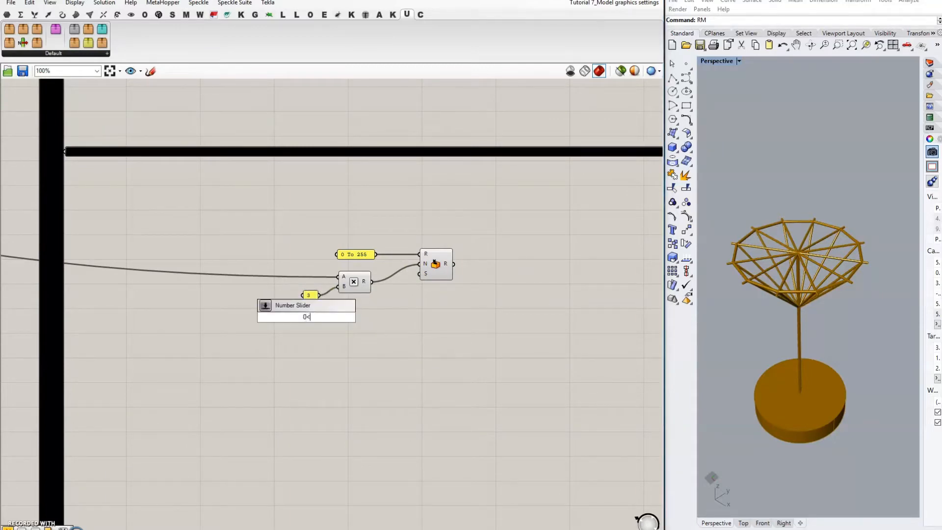
text(5<10)
key(Return)
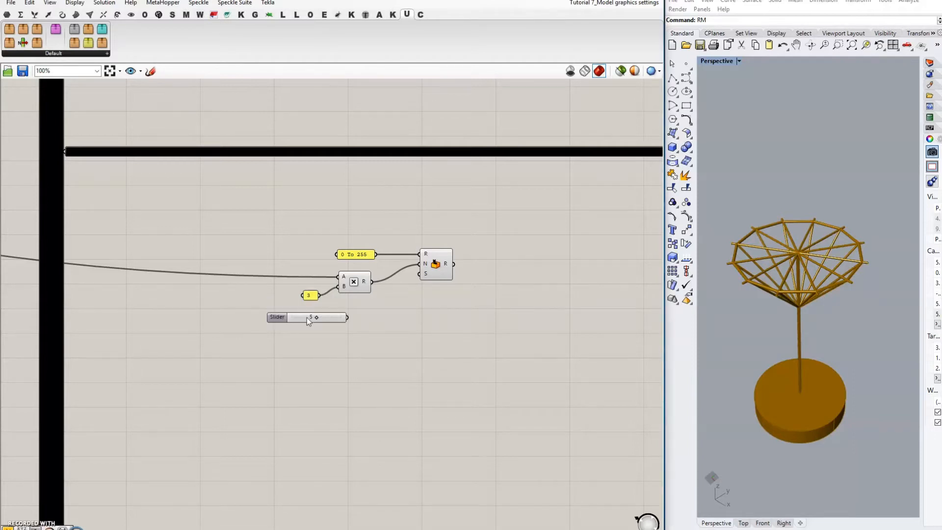
drag(347, 317, 420, 274)
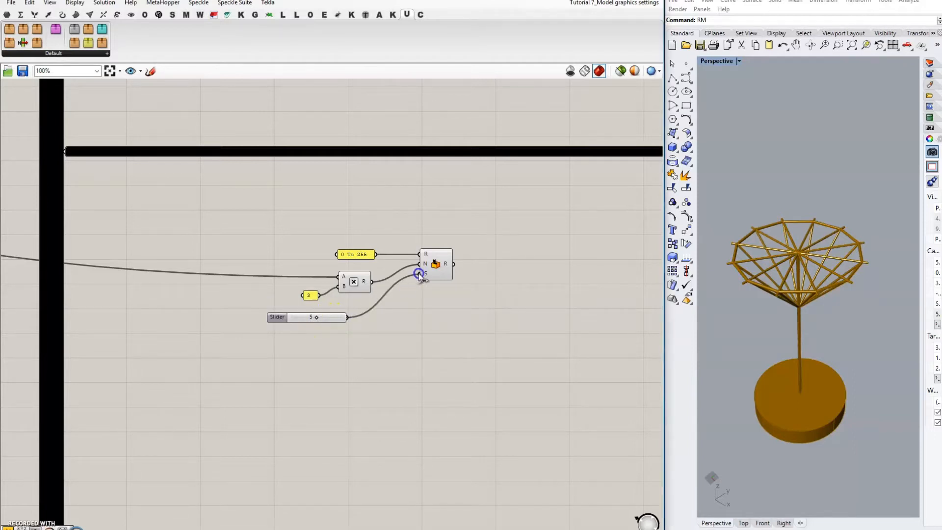
click(285, 318)
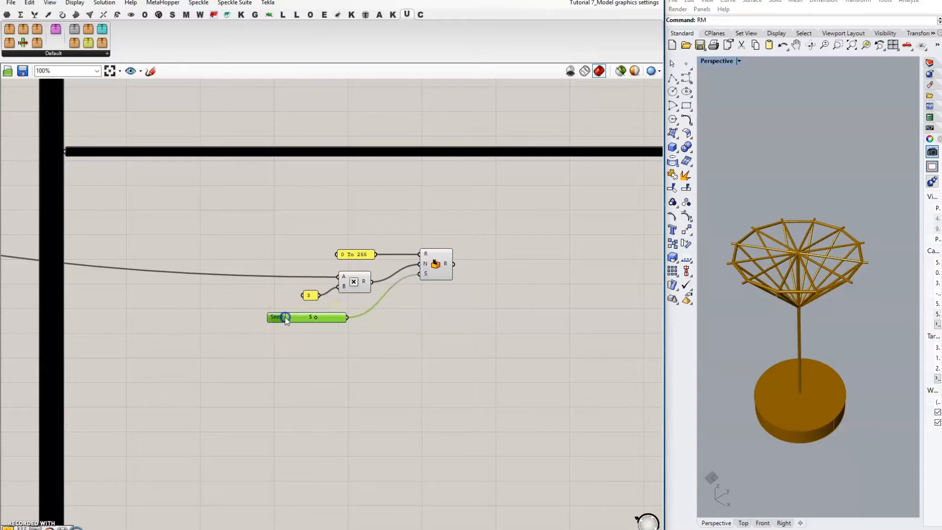
scroll(428, 270, up, 2)
scroll(427, 270, up, 3)
Step: Reposition the Random and Multiplication components lower and to the right
click(428, 270)
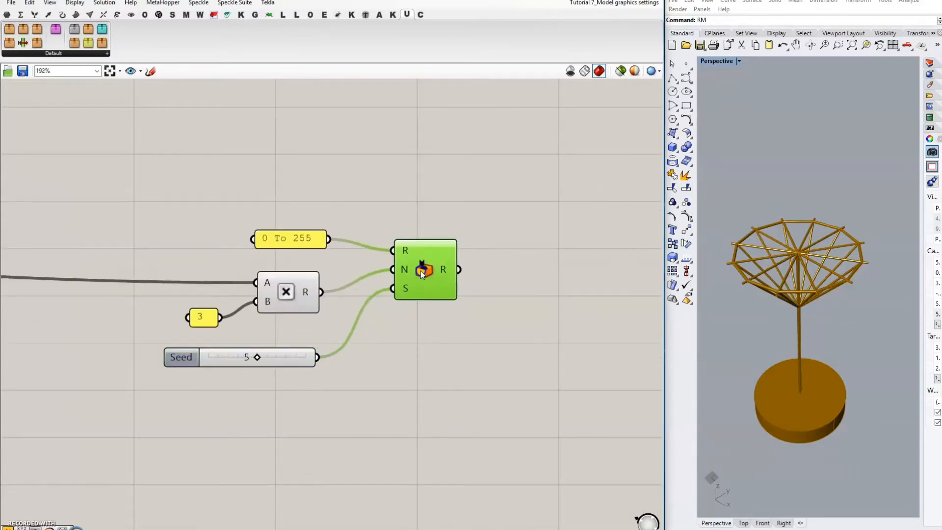
drag(422, 271, 425, 278)
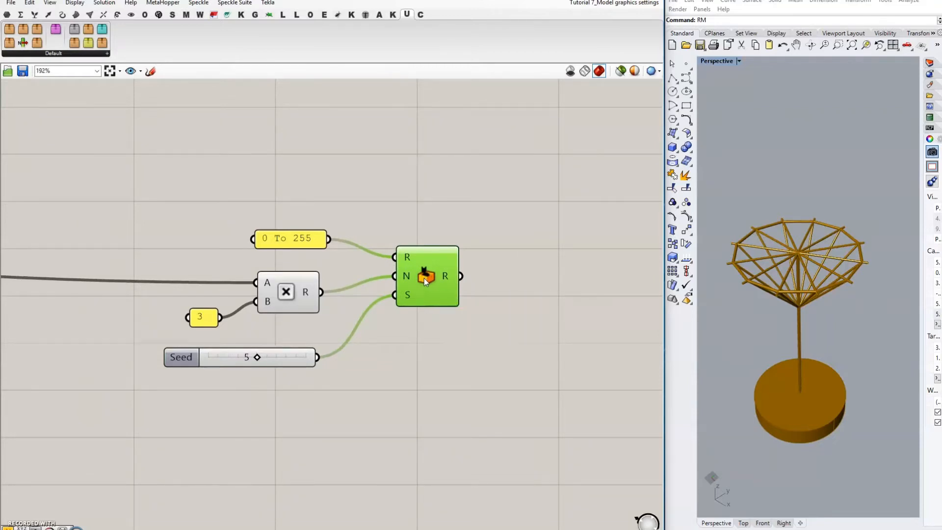
drag(430, 275, 427, 293)
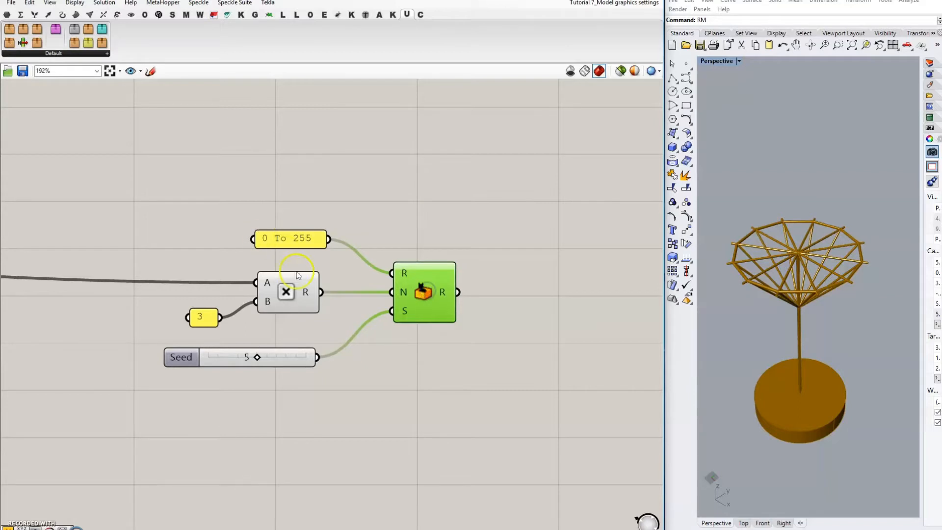
click(296, 290)
drag(296, 290, 311, 290)
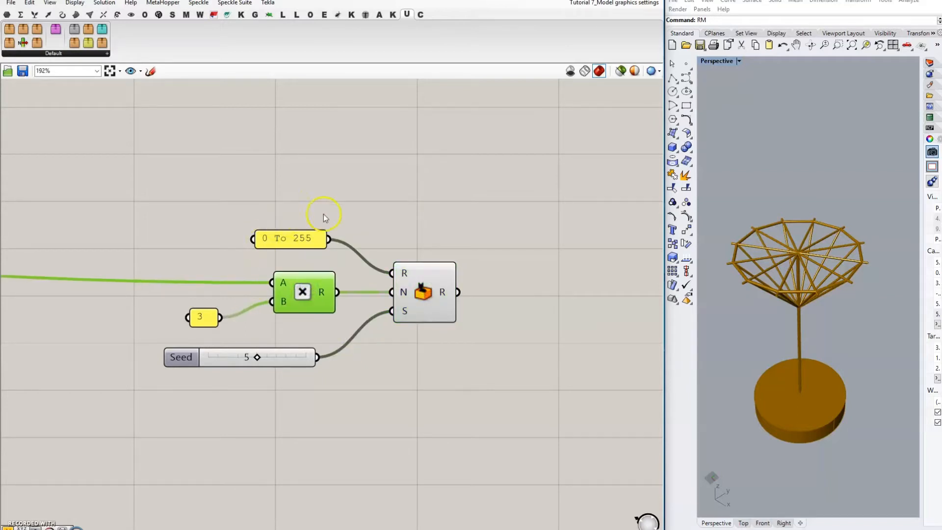
click(461, 237)
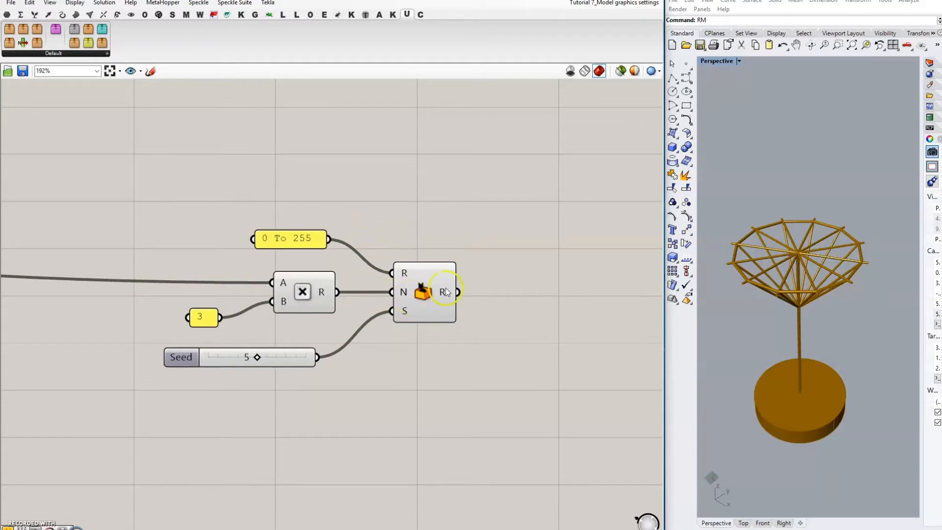
click(373, 228)
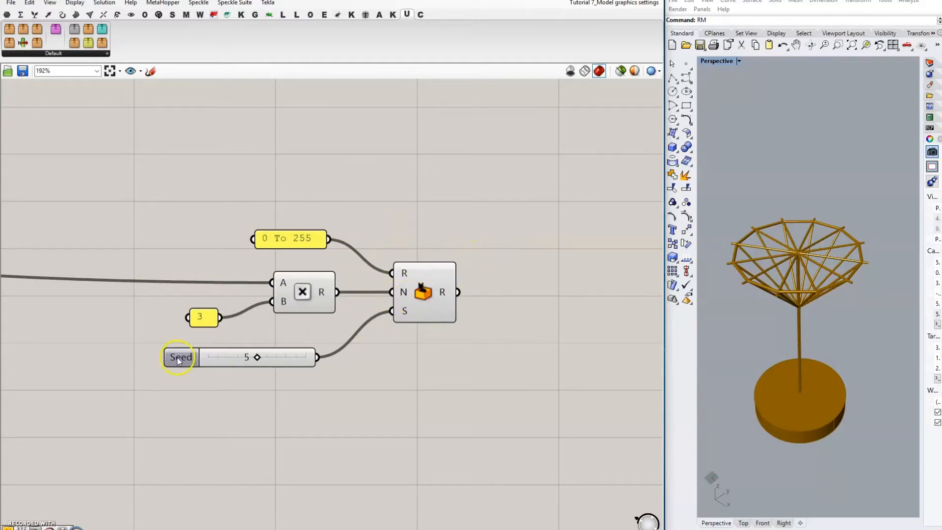
Step: Line up the Seed slider and 3 panel, then set the Seed value to 4
drag(178, 357, 209, 358)
drag(190, 317, 207, 308)
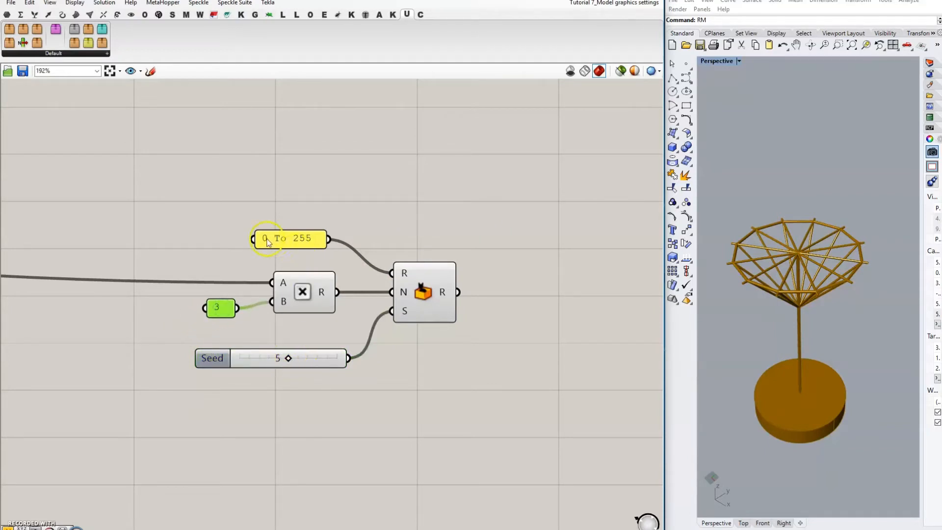
click(332, 196)
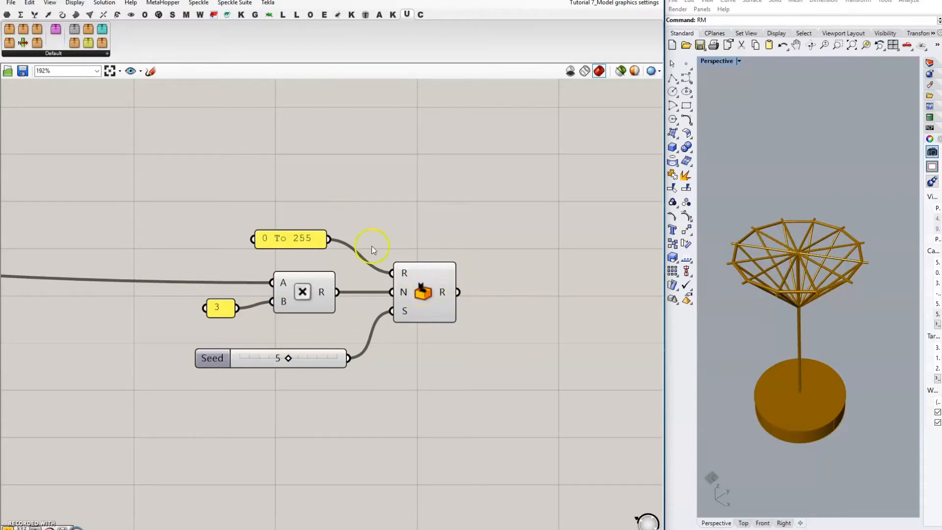
scroll(246, 214, down, 5)
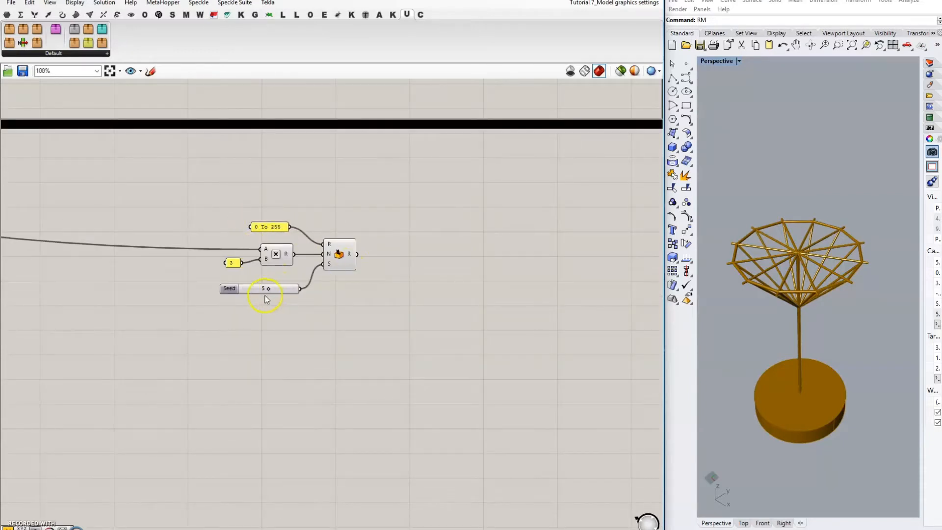
mouse_move(269, 289)
mouse_down()
mouse_move(278, 289)
mouse_move(251, 291)
mouse_move(282, 292)
mouse_move(248, 291)
mouse_move(289, 290)
mouse_move(263, 288)
mouse_up()
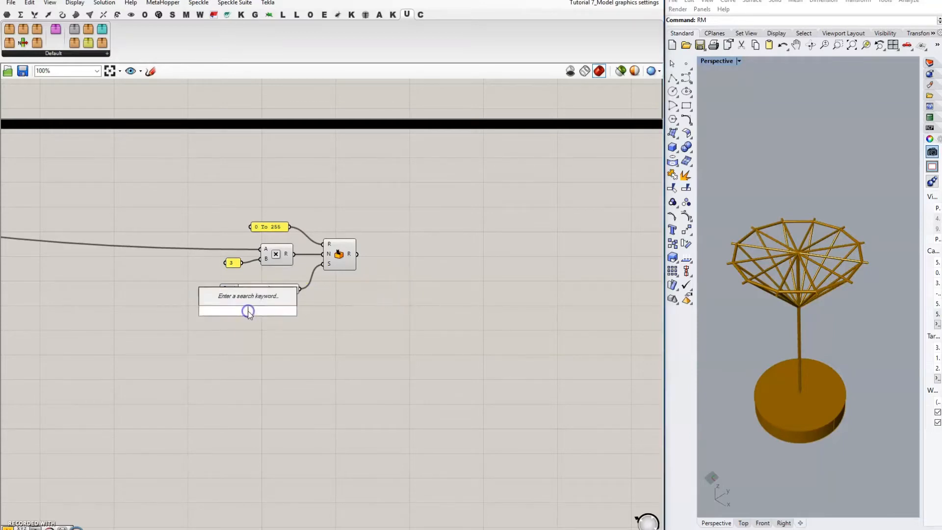
Step: Add a Round To Decimal Place component fed by Random's output
click(386, 335)
double_click(426, 258)
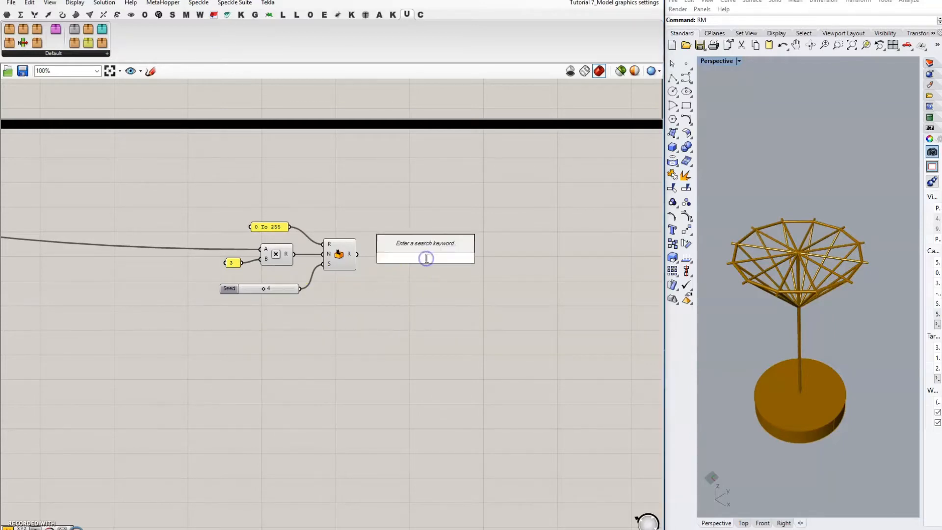
text(round)
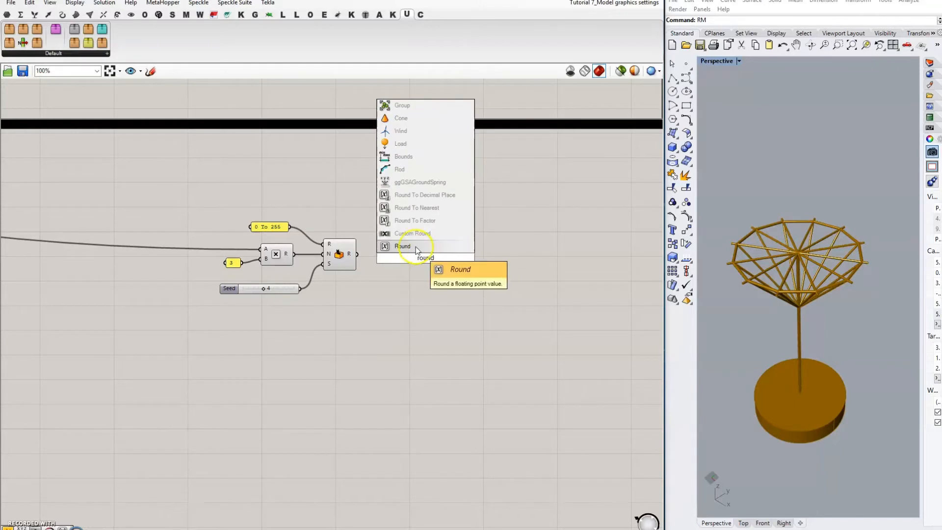
click(430, 195)
drag(357, 253, 417, 266)
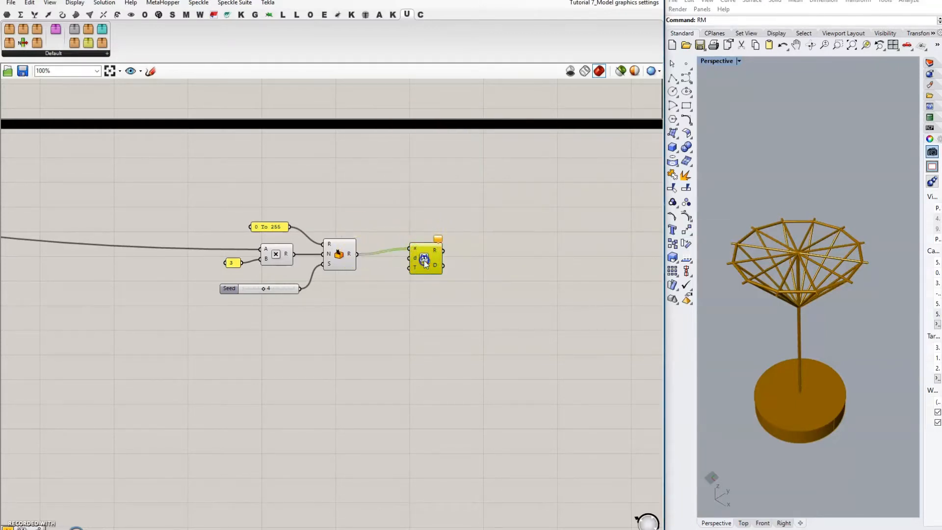
Step: Wire a 0 value into the rounding component's d input for whole numbers
double_click(368, 293)
text(0)
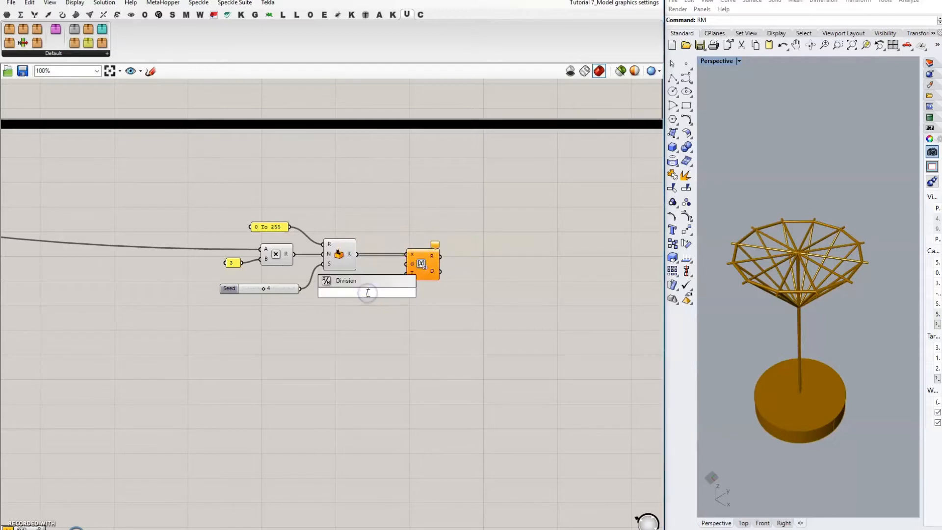
key(Return)
drag(384, 285, 406, 264)
drag(367, 293, 384, 275)
double_click(519, 299)
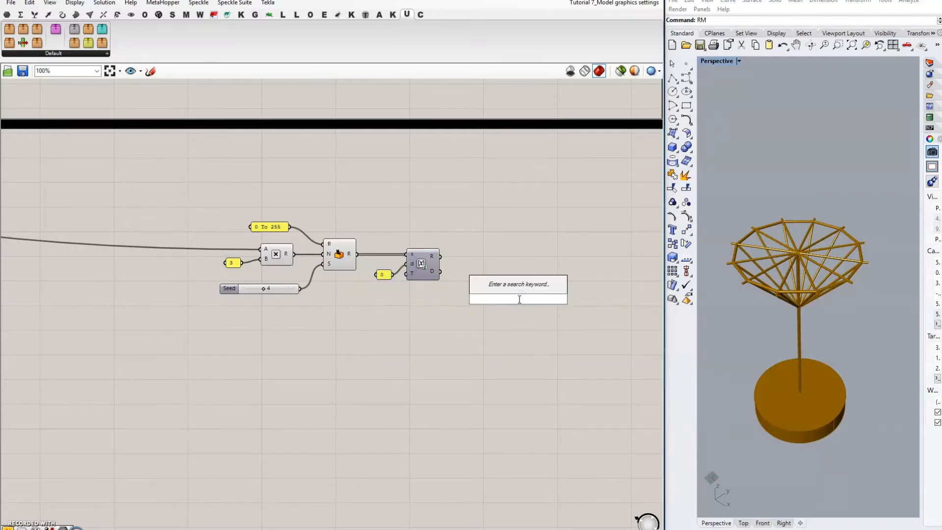
Step: Add a Partition List component below the rounding component
text(partition)
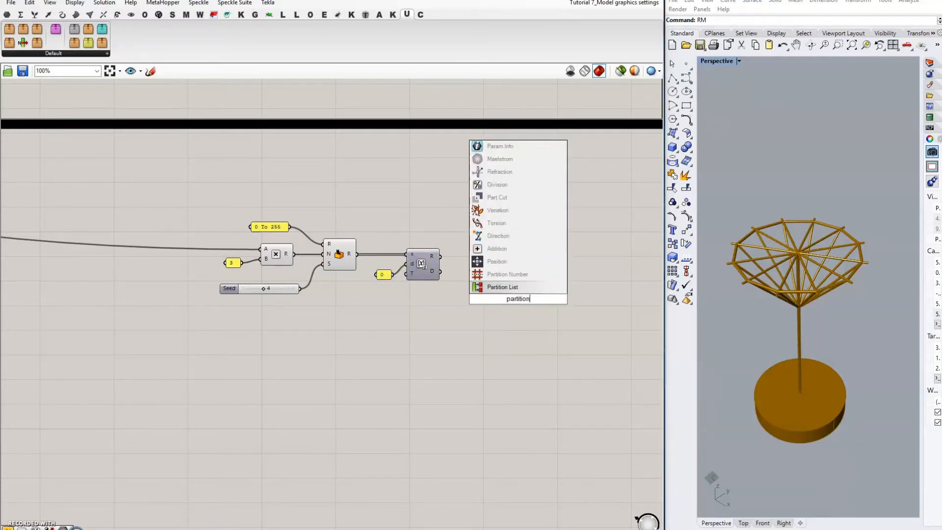
click(525, 288)
click(518, 287)
drag(519, 301, 484, 313)
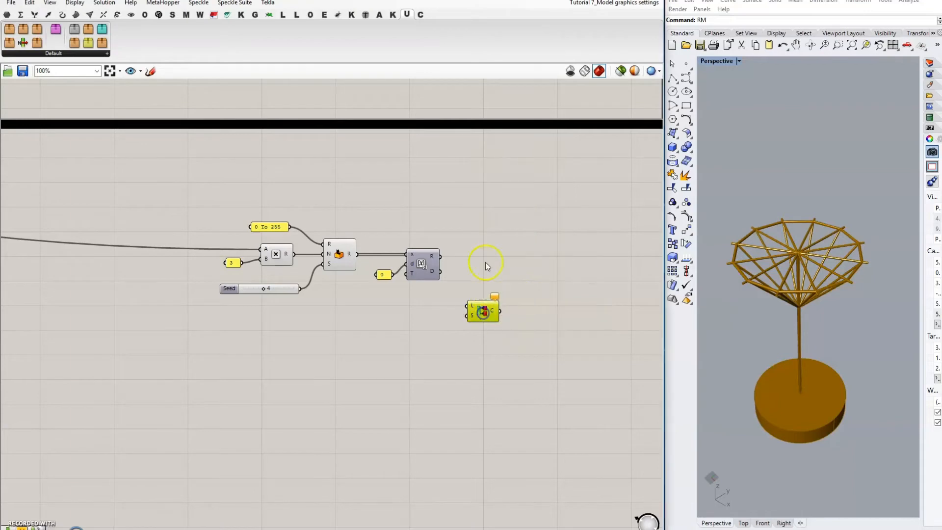
click(486, 259)
Step: Show the rounded values (208, 253, 144…) in an enlarged panel
click(497, 234)
text(panel)
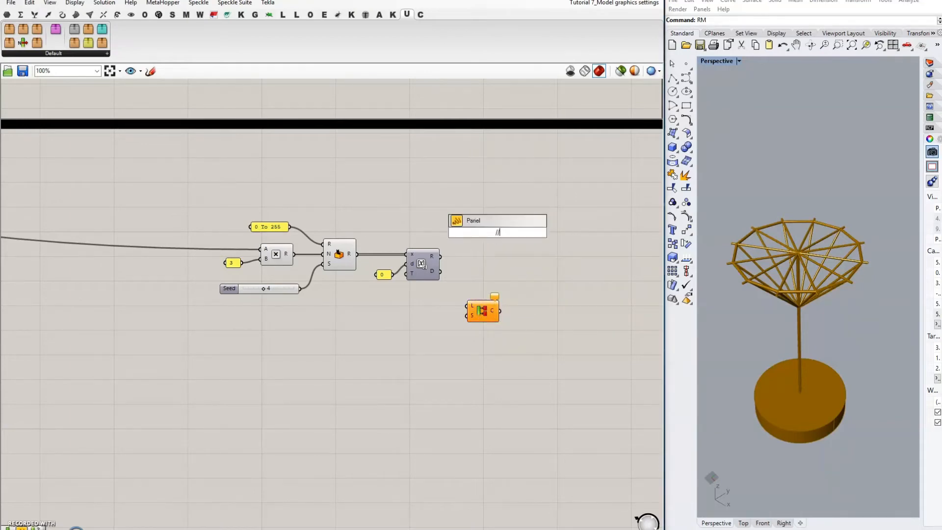
key(Return)
drag(442, 257, 470, 229)
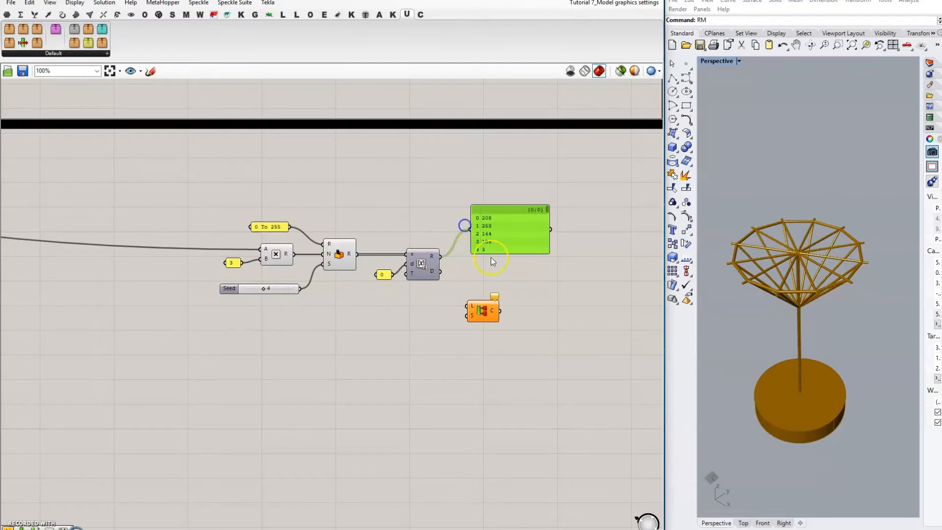
drag(548, 251, 579, 299)
drag(534, 271, 523, 222)
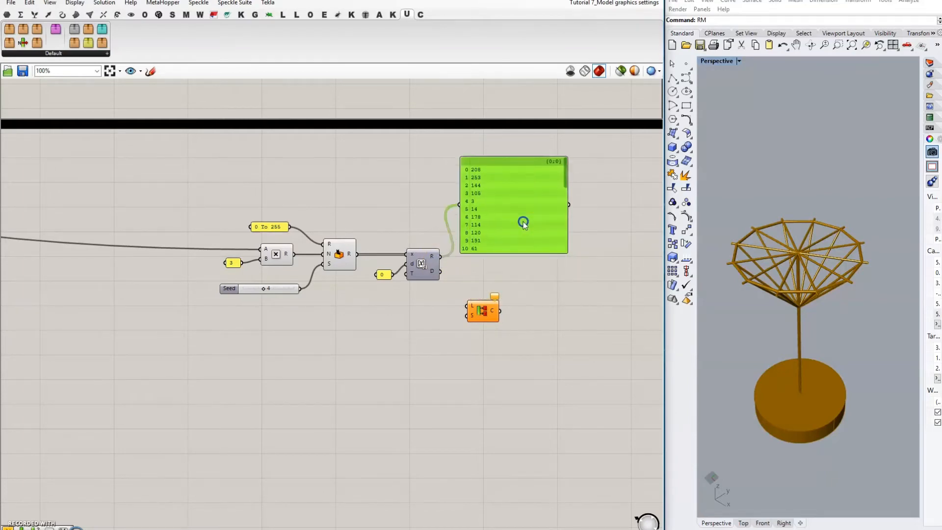
scroll(388, 191, up, 2)
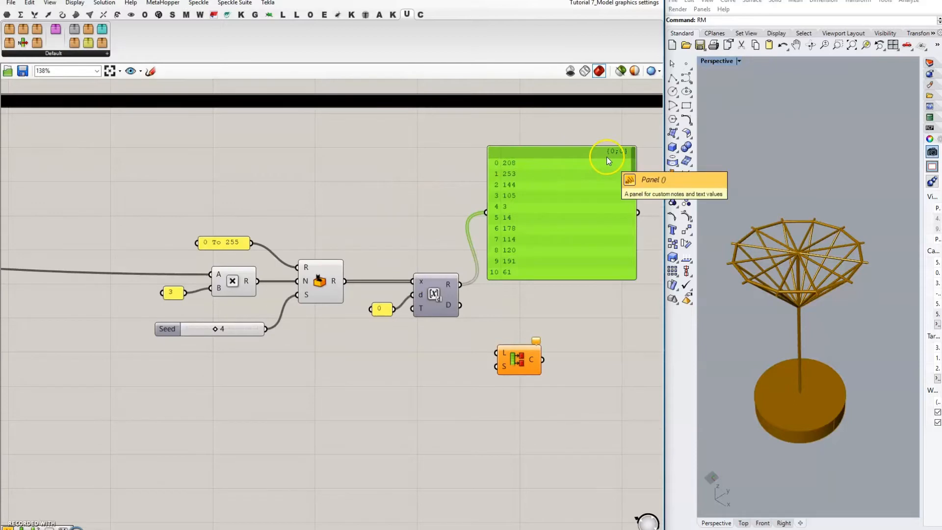
scroll(597, 216, down, 2)
drag(623, 182, 632, 261)
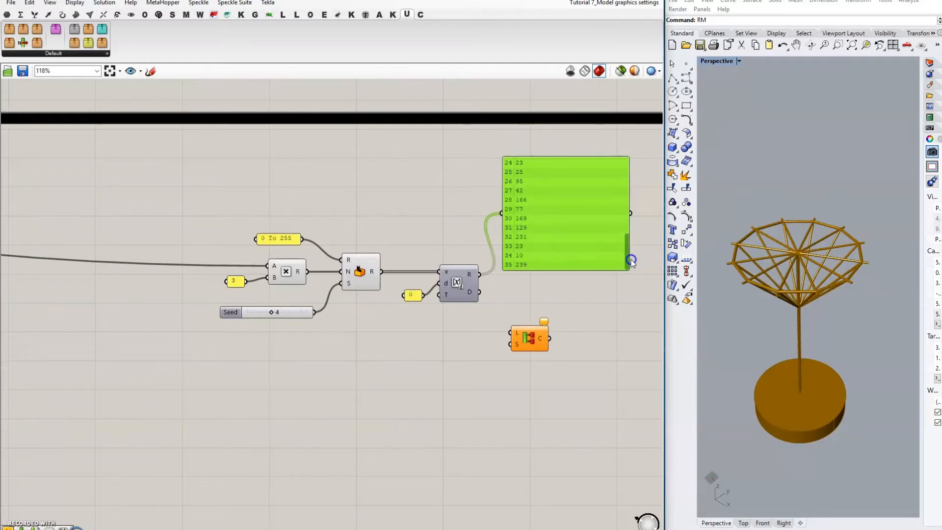
drag(629, 253, 624, 168)
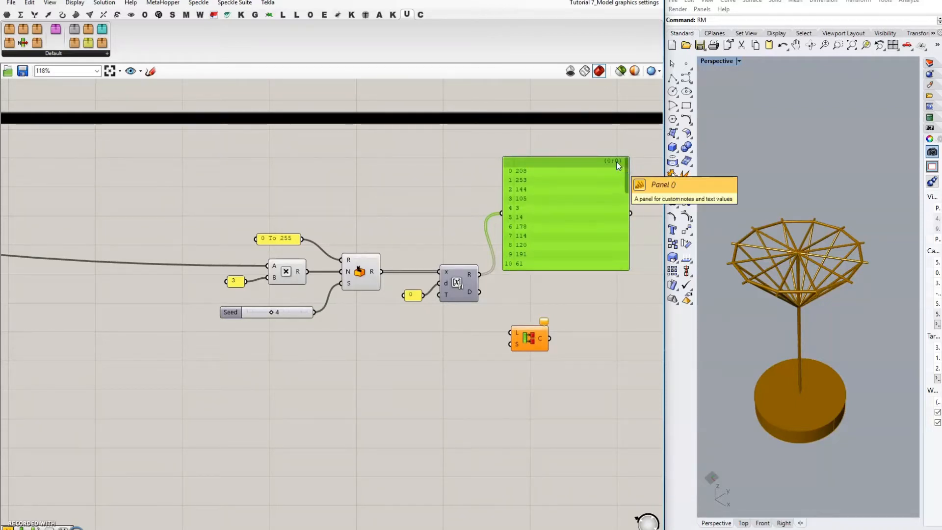
Step: Flatten Round's output and wire it and the 3 value into Partition List
right_click(471, 270)
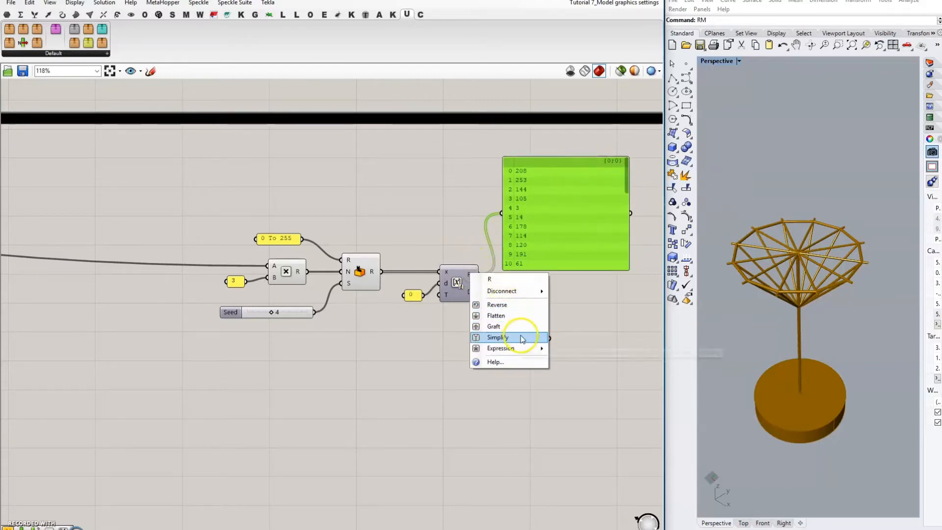
click(511, 315)
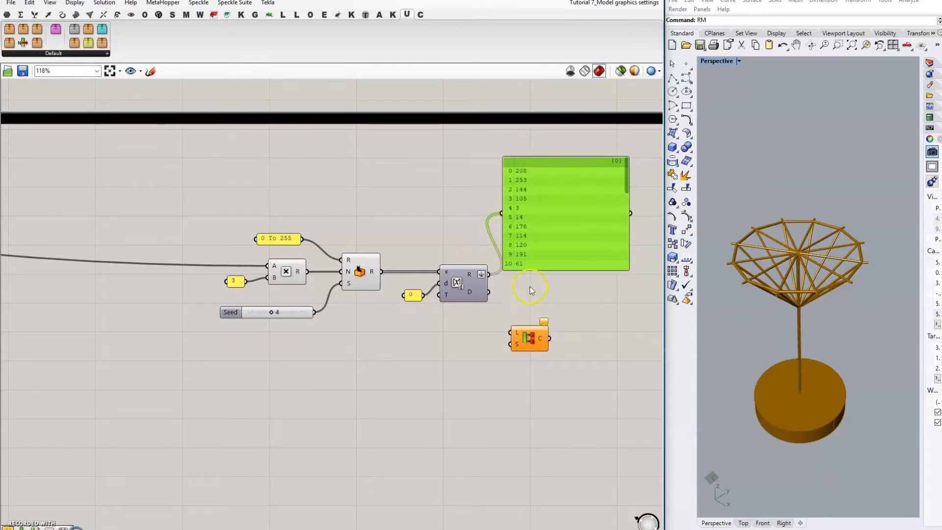
drag(570, 220, 579, 217)
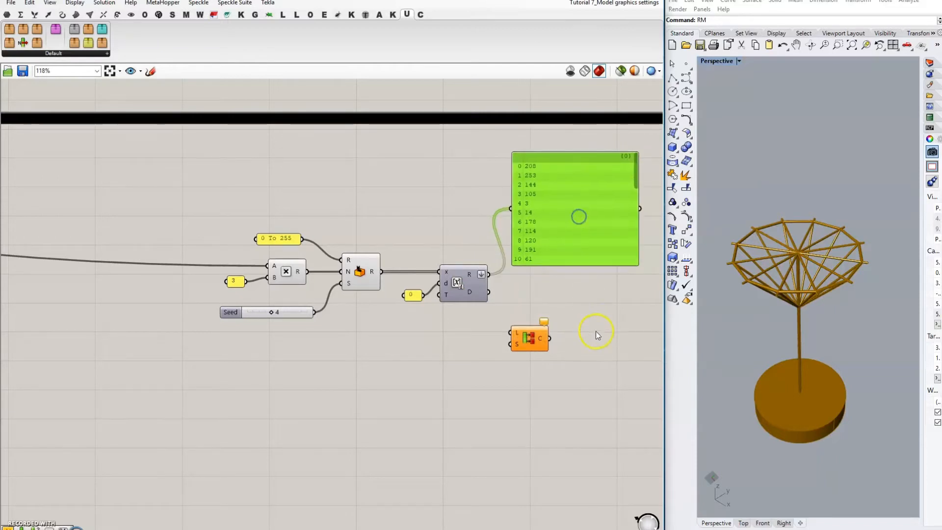
right_drag(595, 332, 529, 332)
drag(461, 342, 468, 332)
drag(414, 277, 451, 324)
drag(170, 284, 450, 335)
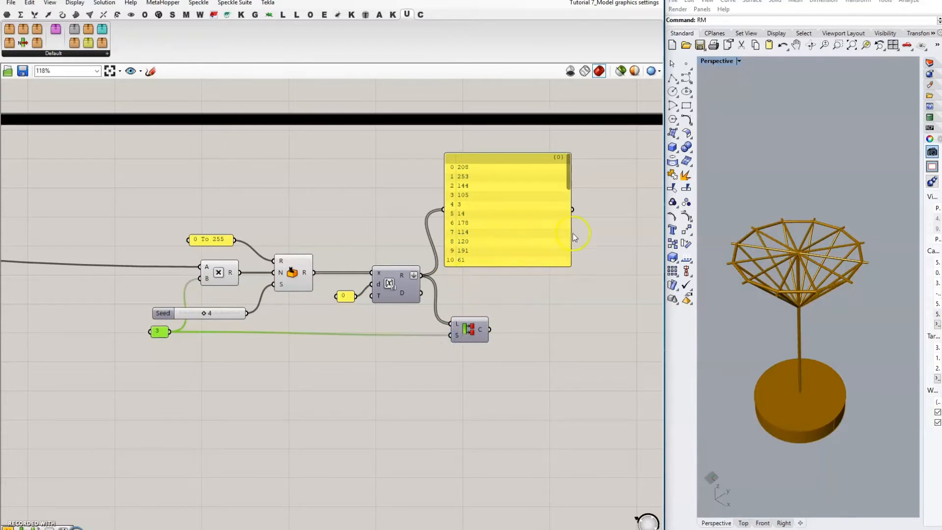
Step: Copy the values panel onto Partition List's output and simplify its branches to {0}, {1}, {2}
mouse_move(571, 236)
mouse_down()
mouse_move(498, 235)
mouse_move(582, 241)
mouse_up()
drag(490, 329, 539, 214)
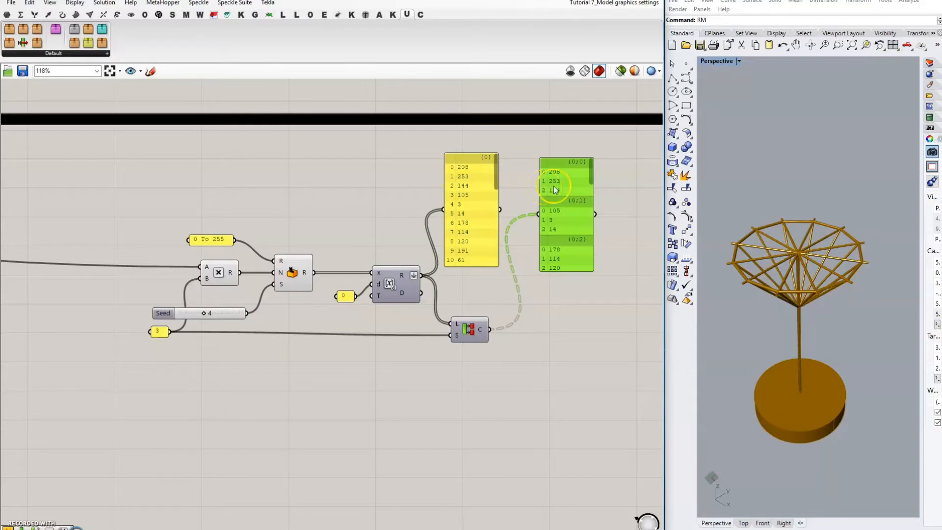
right_drag(576, 314, 521, 316)
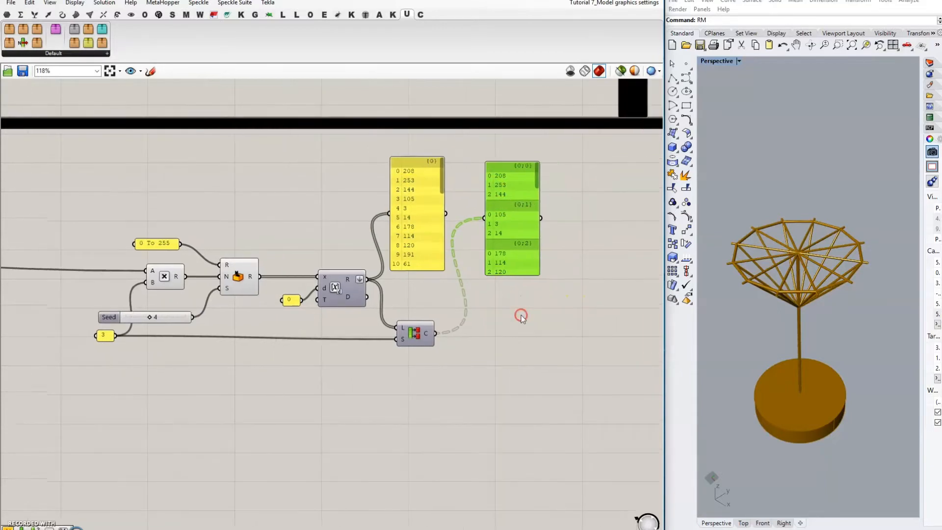
right_click(430, 334)
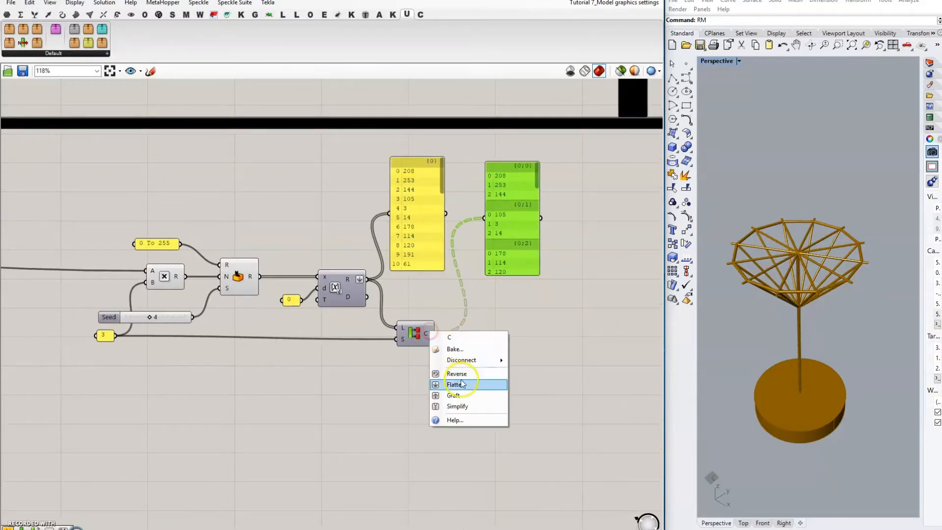
click(476, 406)
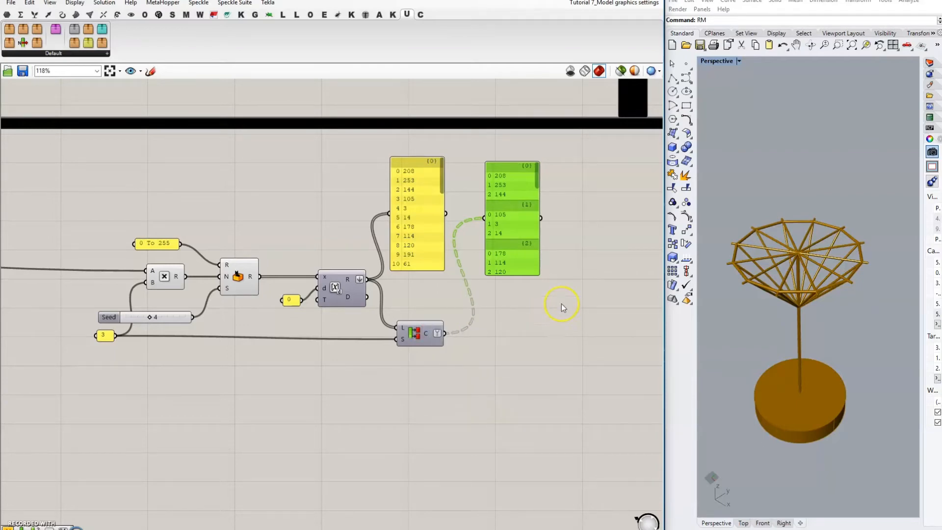
scroll(561, 304, down, 2)
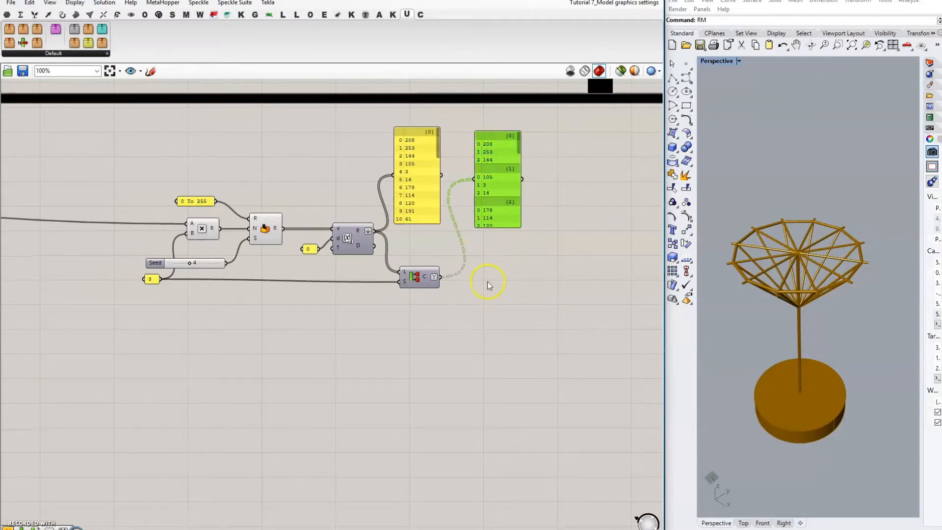
Step: Add a List Item component with a panel holding 0 as its index
double_click(497, 334)
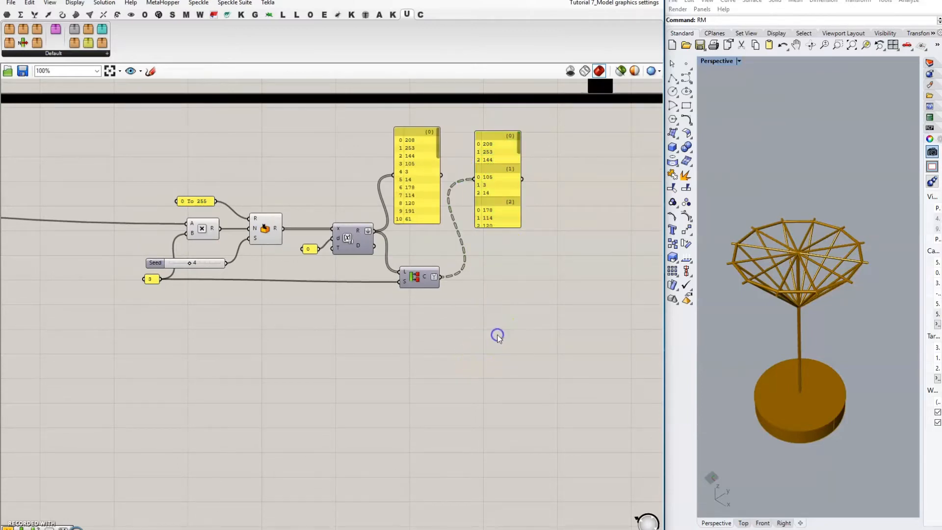
text(item)
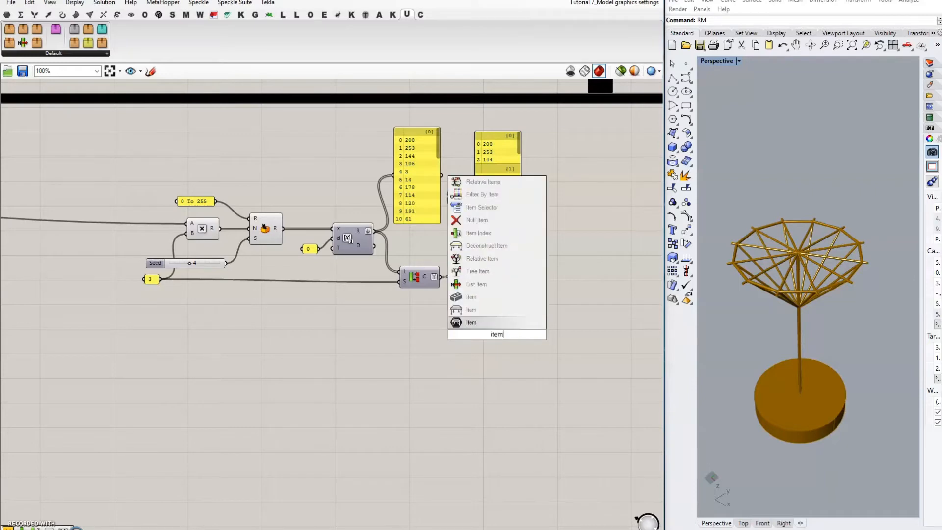
click(493, 284)
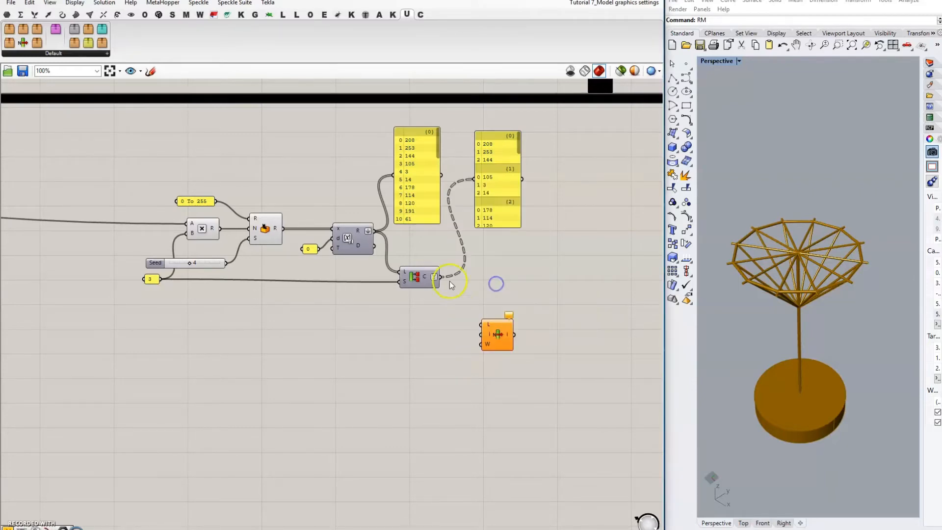
double_click(452, 335)
text(panel)
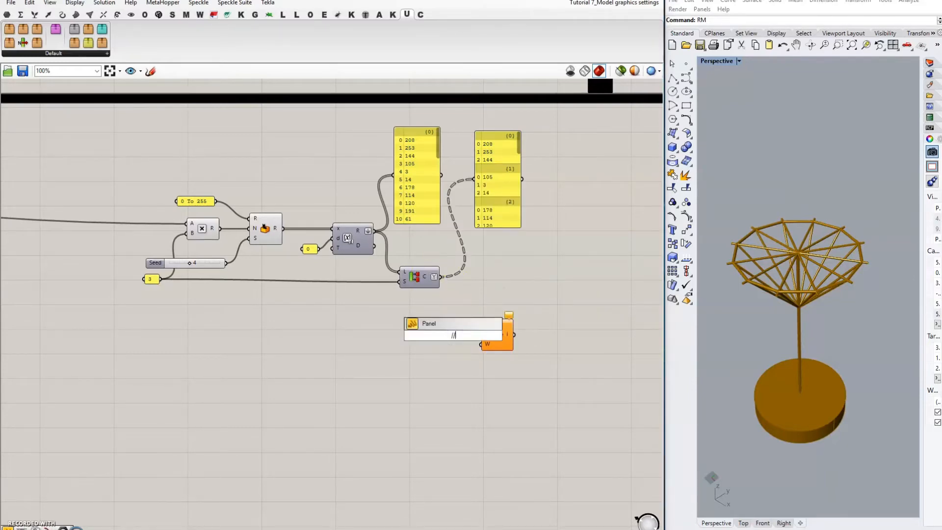
key(Return)
drag(454, 345, 426, 348)
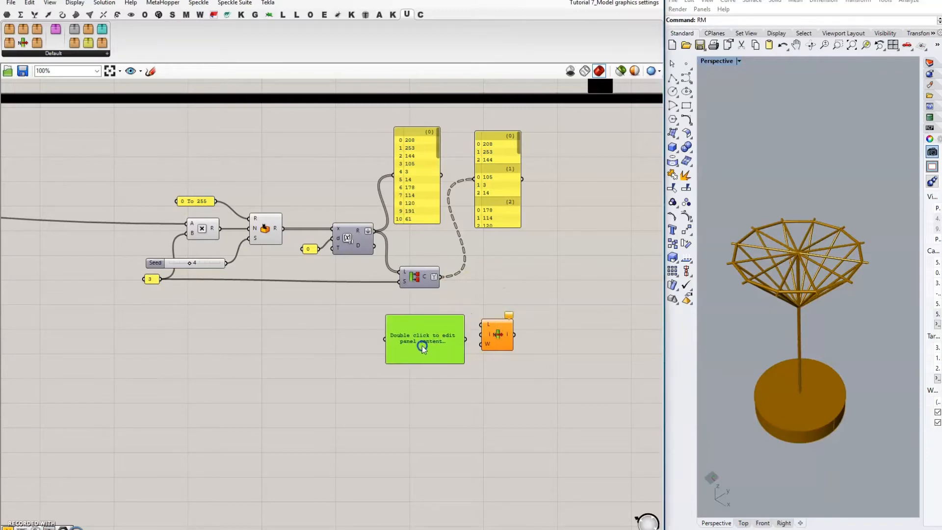
double_click(455, 358)
text(0)
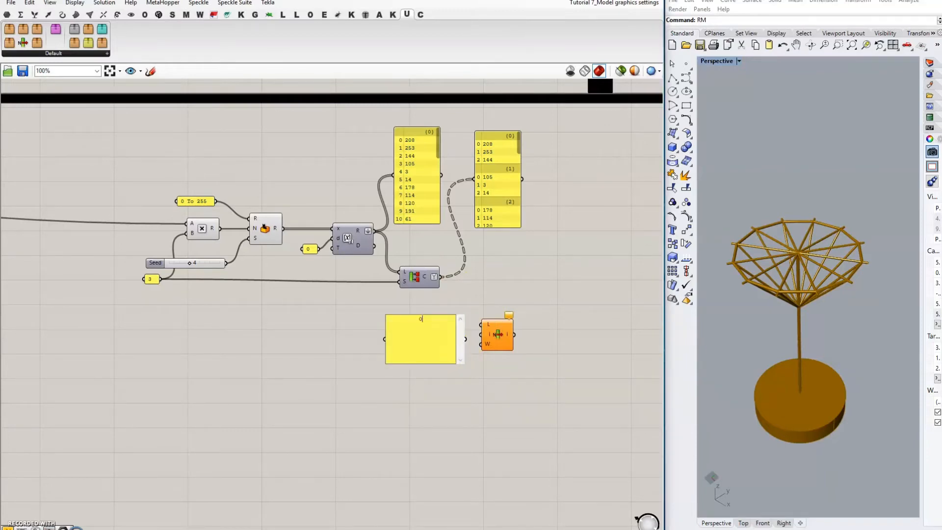
click(480, 389)
drag(463, 362, 481, 335)
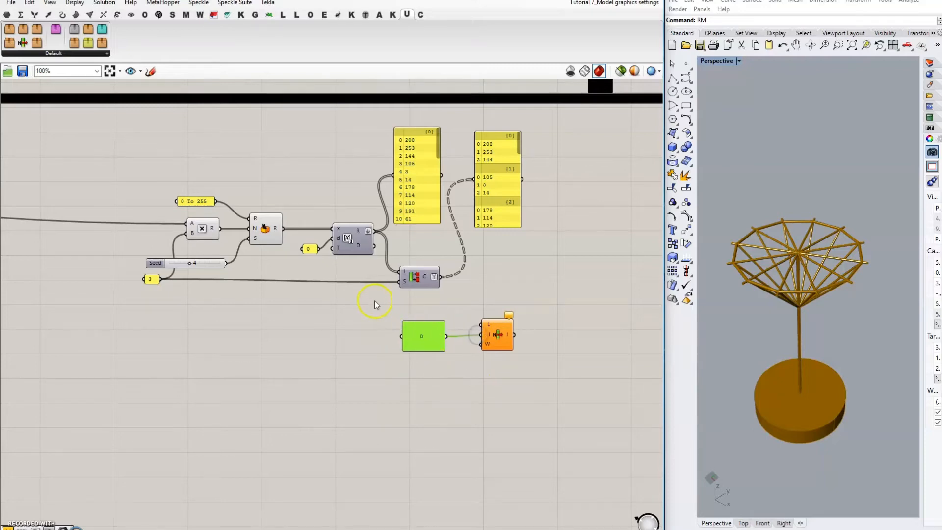
Step: Duplicate the panel and List Item pair twice, editing the copies to 1 and 2
drag(378, 302, 566, 391)
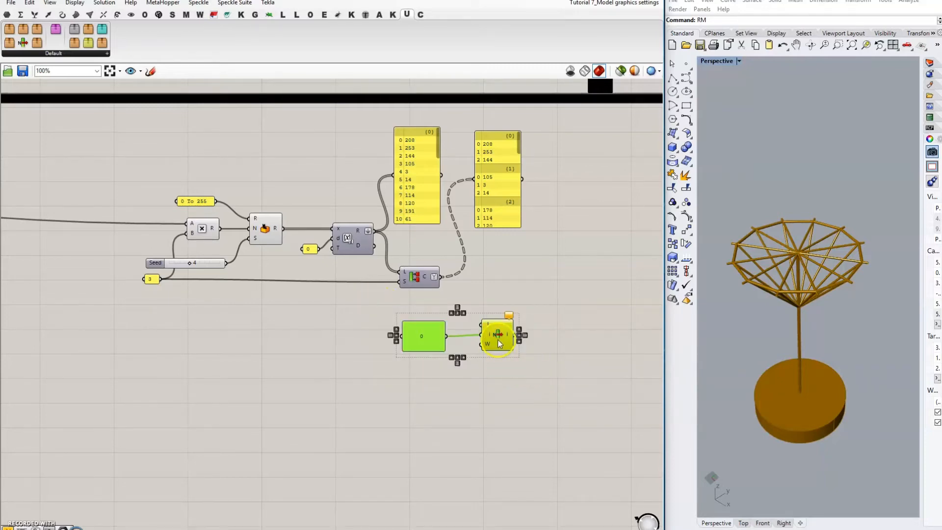
drag(498, 343, 501, 458)
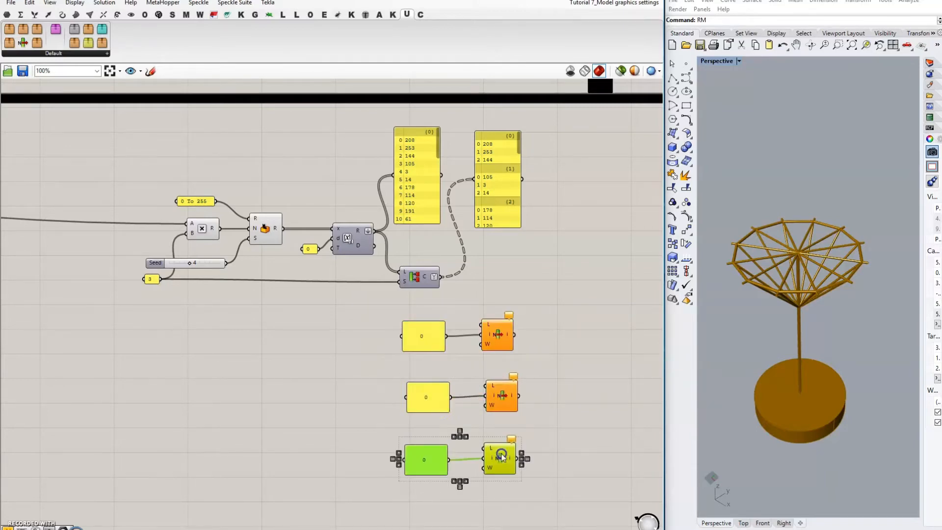
double_click(426, 398)
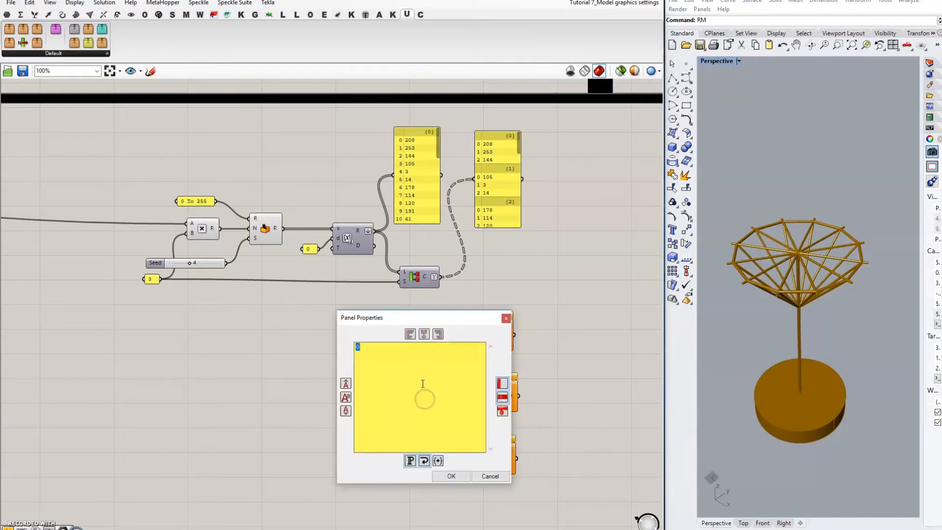
click(451, 476)
double_click(425, 458)
click(408, 423)
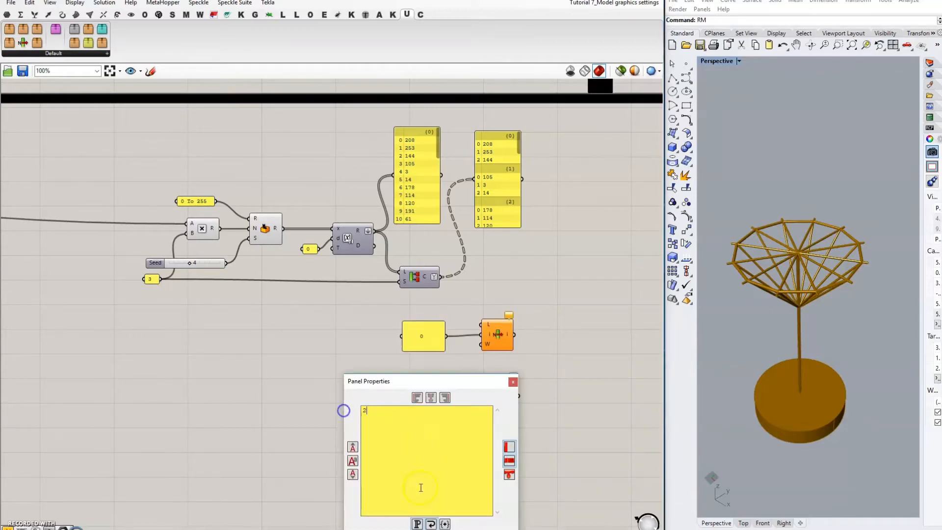
click(447, 529)
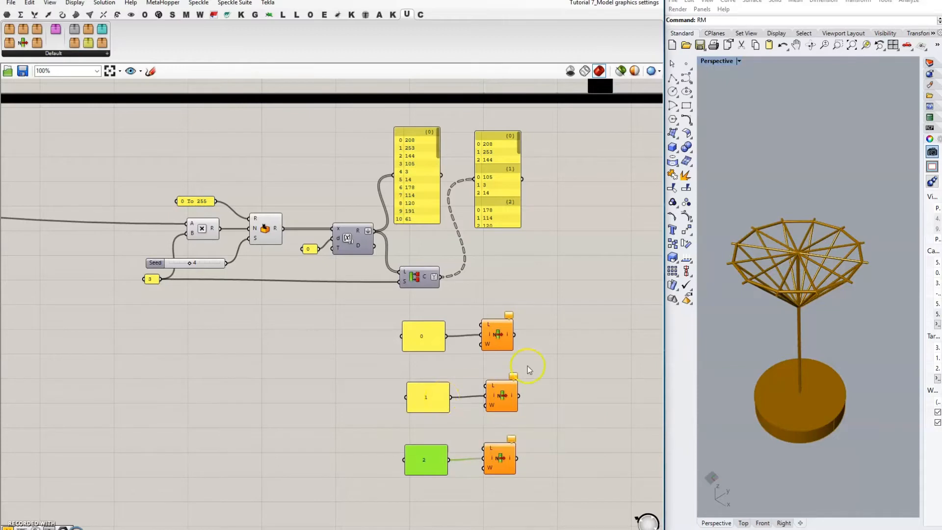
right_drag(558, 341, 512, 288)
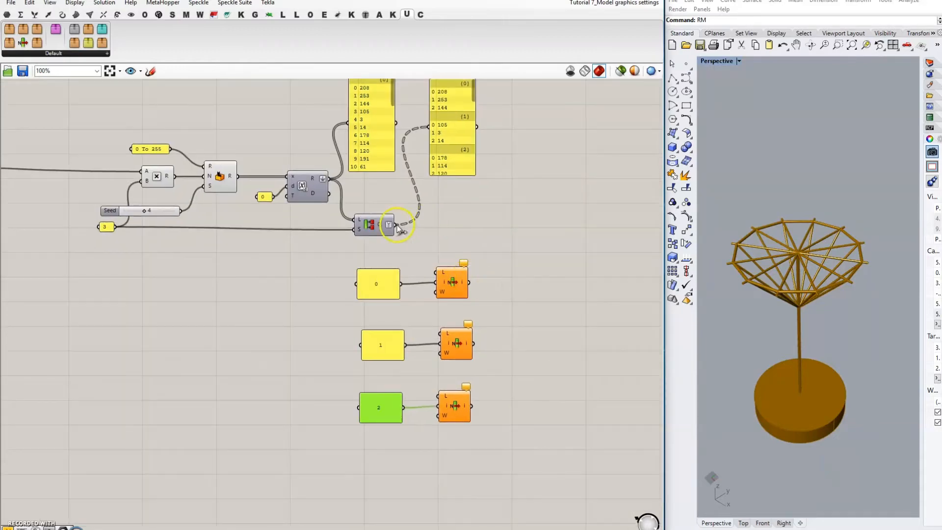
Step: Wire the culled list into the L input of all three List Item components and align them
drag(396, 226, 435, 272)
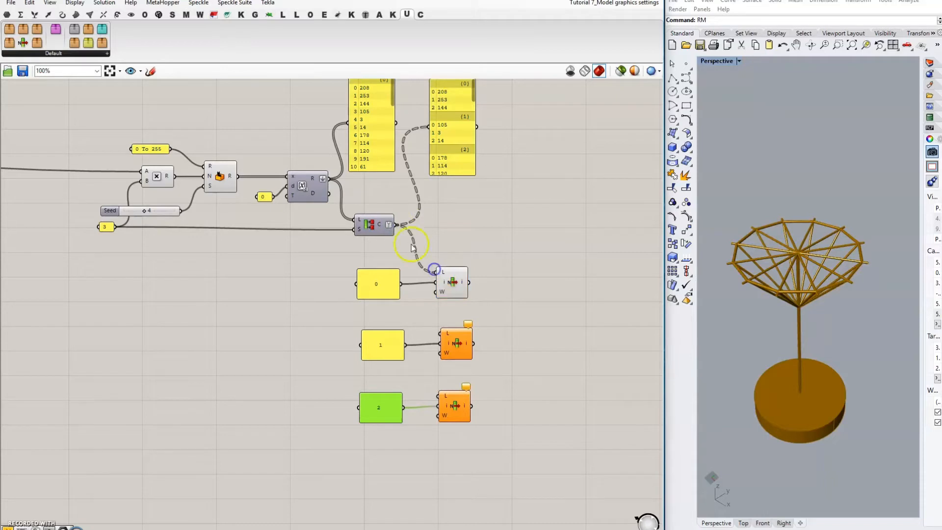
drag(396, 226, 441, 334)
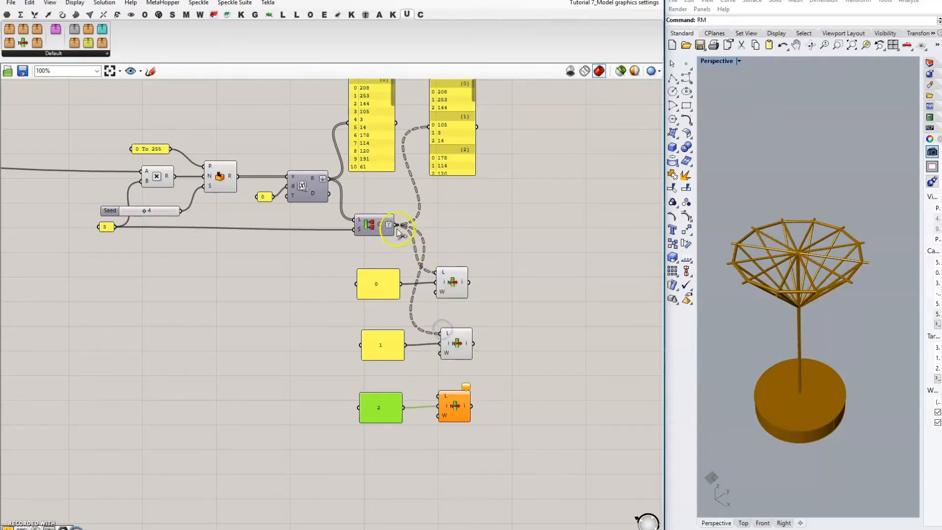
drag(396, 225, 438, 396)
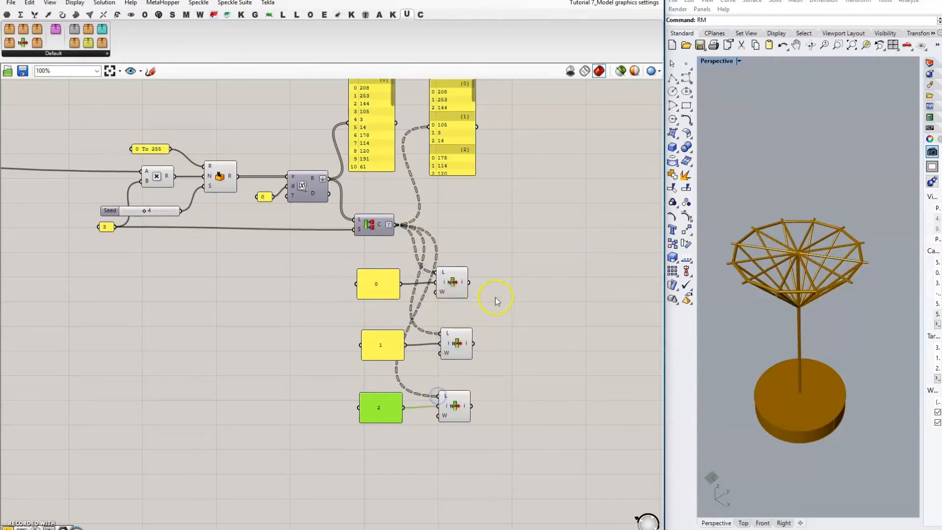
drag(454, 282, 462, 284)
drag(457, 344, 460, 345)
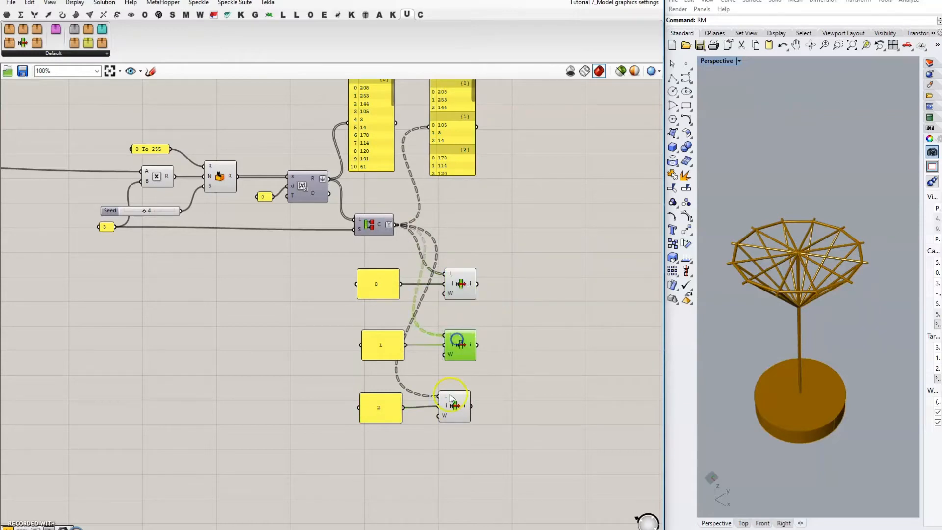
drag(454, 408, 461, 411)
click(384, 292)
Step: Duplicate a data panel and show the first List Item's output in it, starting 208
scroll(384, 289, up, 3)
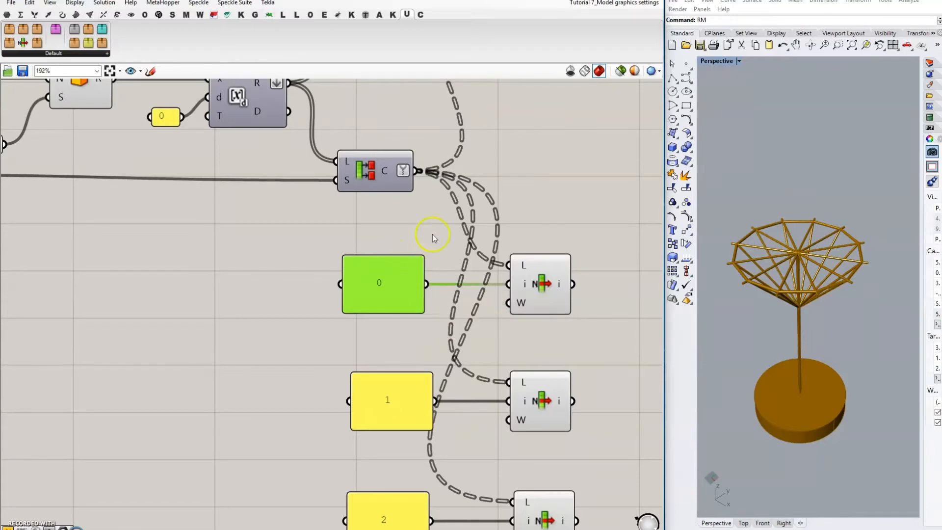
right_drag(431, 231, 389, 368)
scroll(447, 226, down, 1)
scroll(356, 318, down, 1)
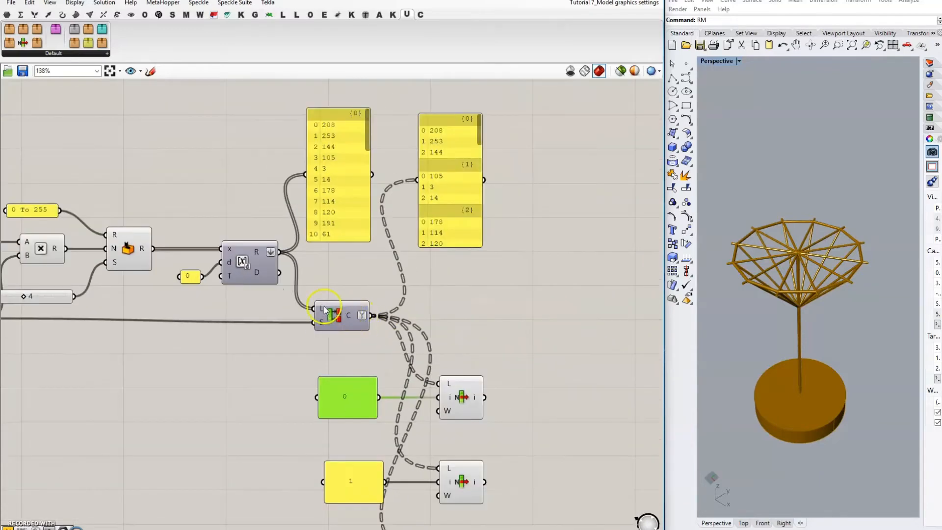
right_drag(469, 247, 455, 249)
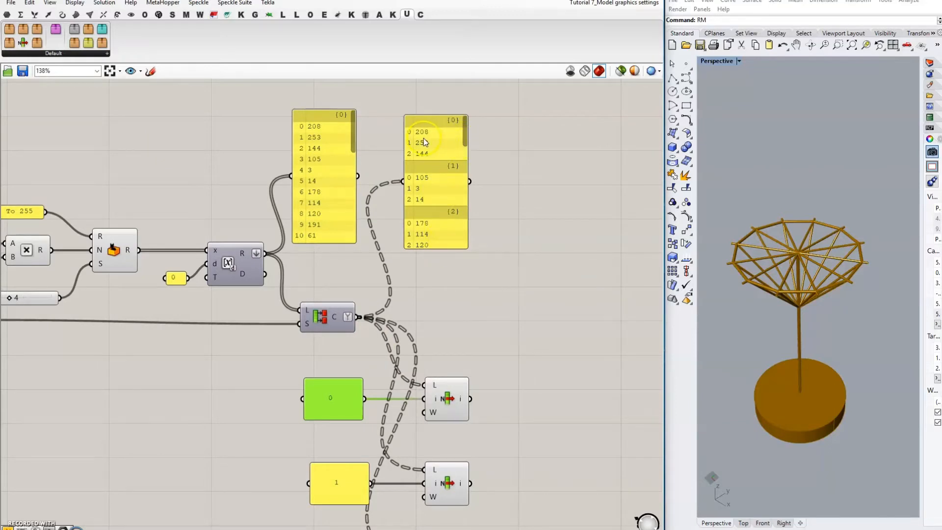
scroll(438, 108, up, 1)
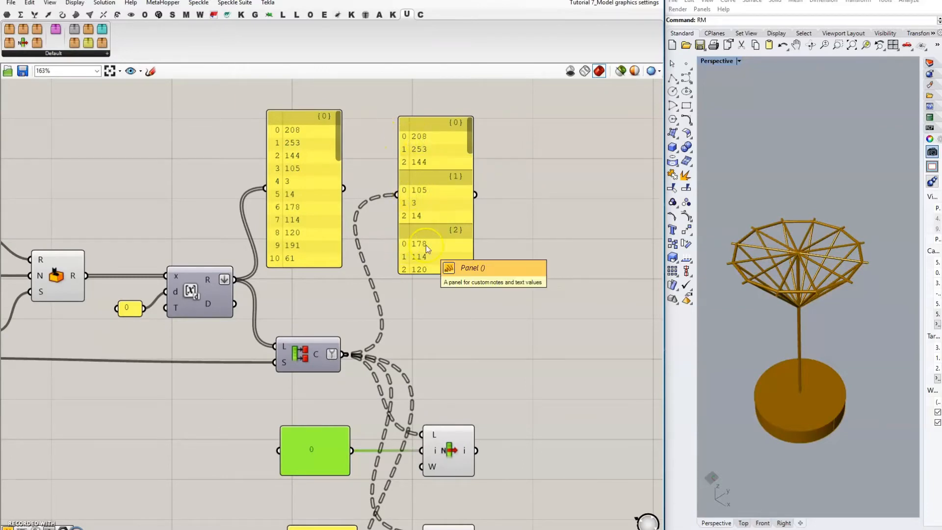
right_drag(472, 326, 443, 282)
scroll(410, 313, down, 1)
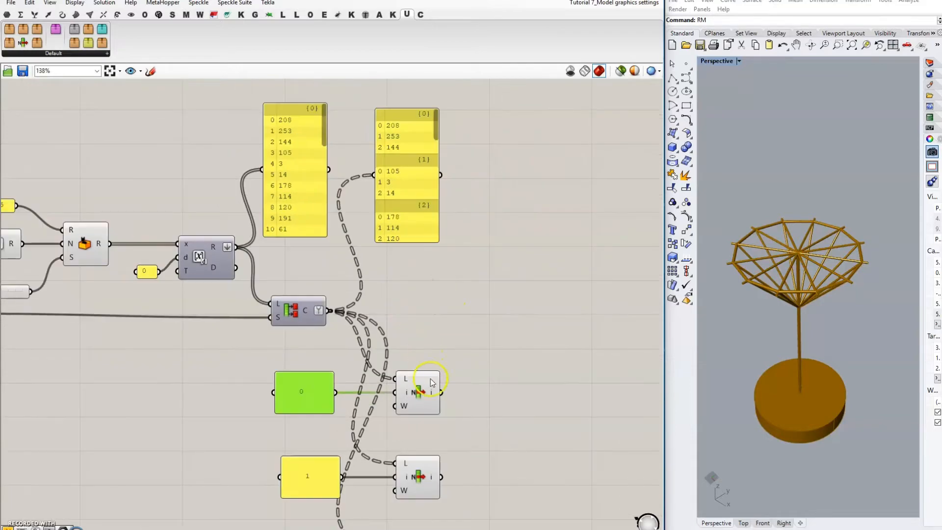
alt+drag(399, 192, 511, 214)
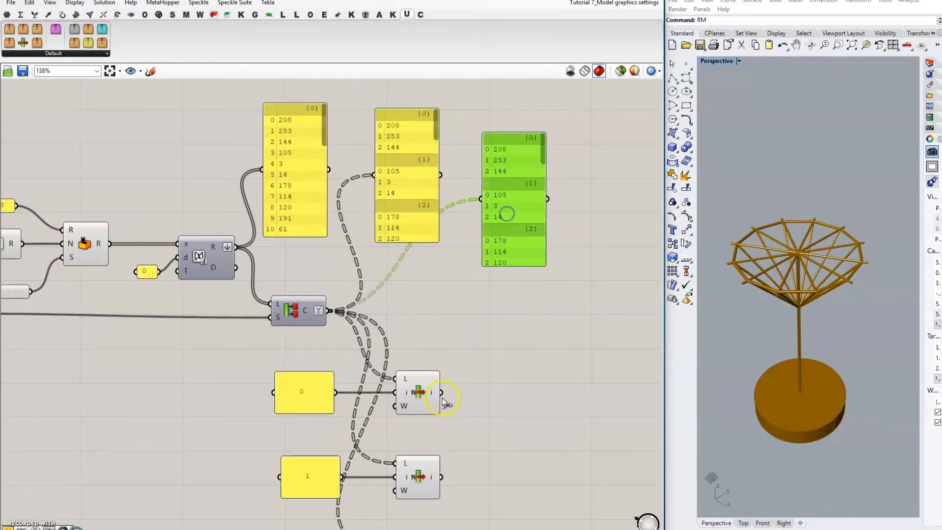
drag(441, 393, 483, 198)
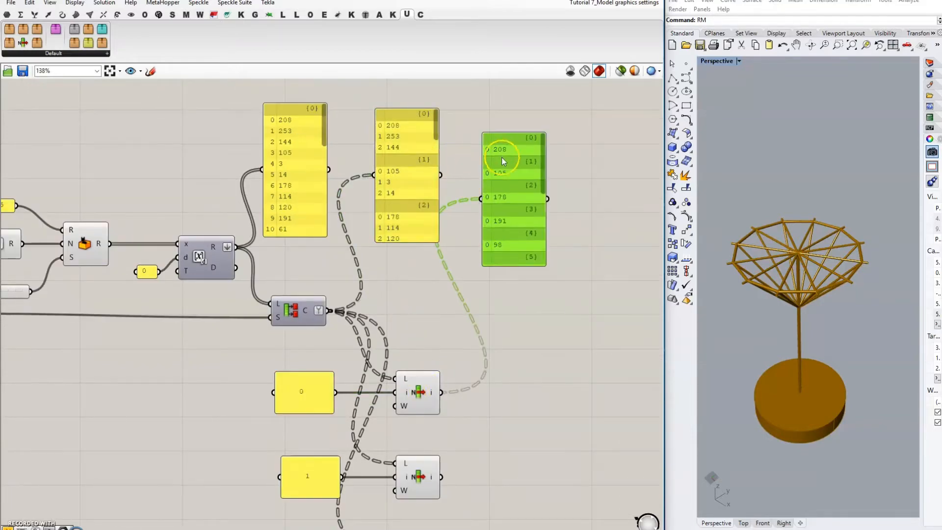
right_drag(539, 308, 490, 270)
drag(466, 195, 622, 202)
Step: Show the second and third List Item outputs (starting 253 and 144) in panels, spaced apart
right_drag(528, 331, 406, 342)
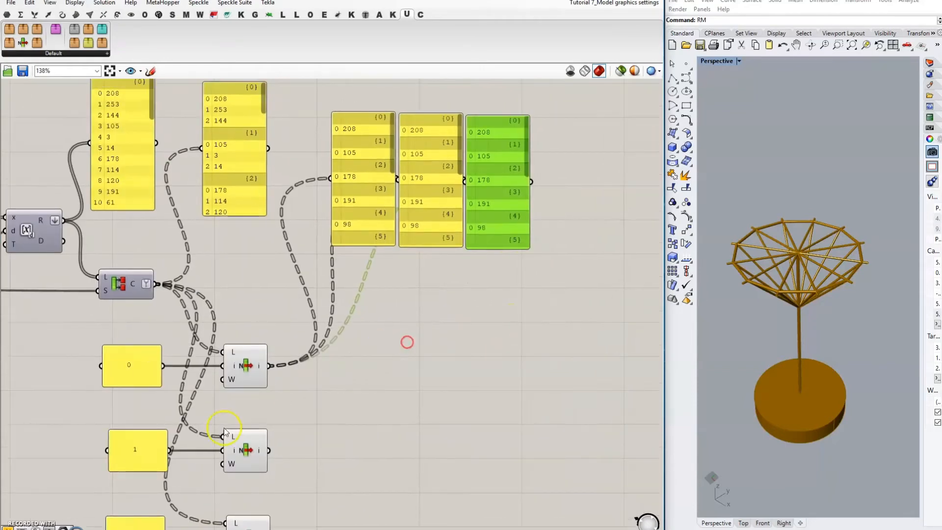
drag(269, 450, 401, 191)
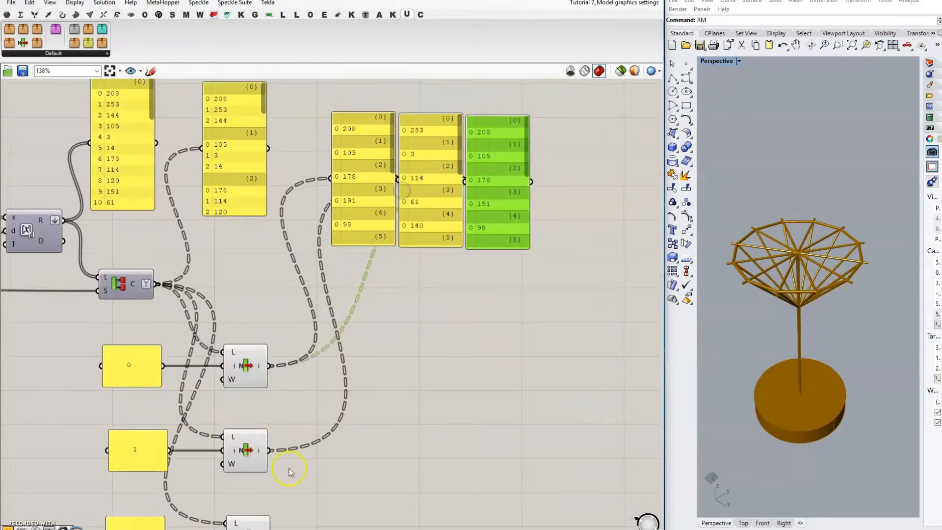
drag(272, 528, 465, 183)
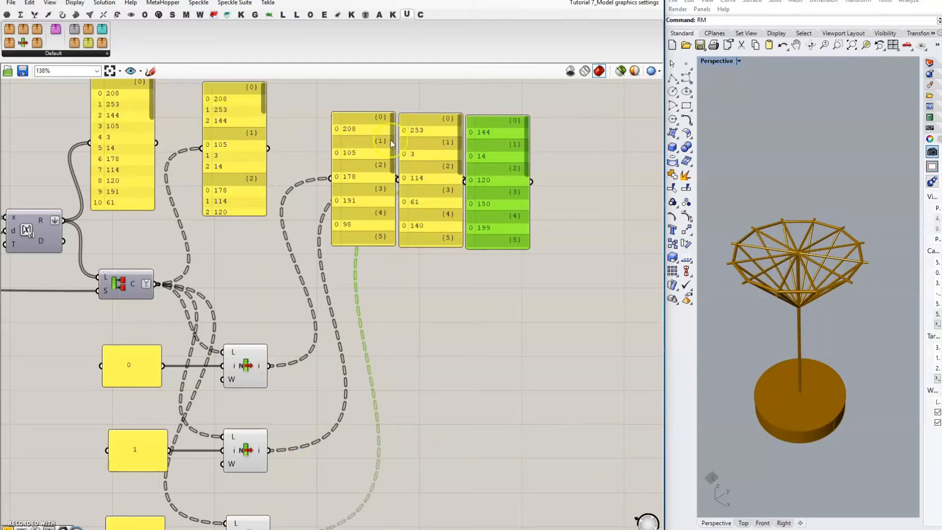
scroll(390, 157, down, 2)
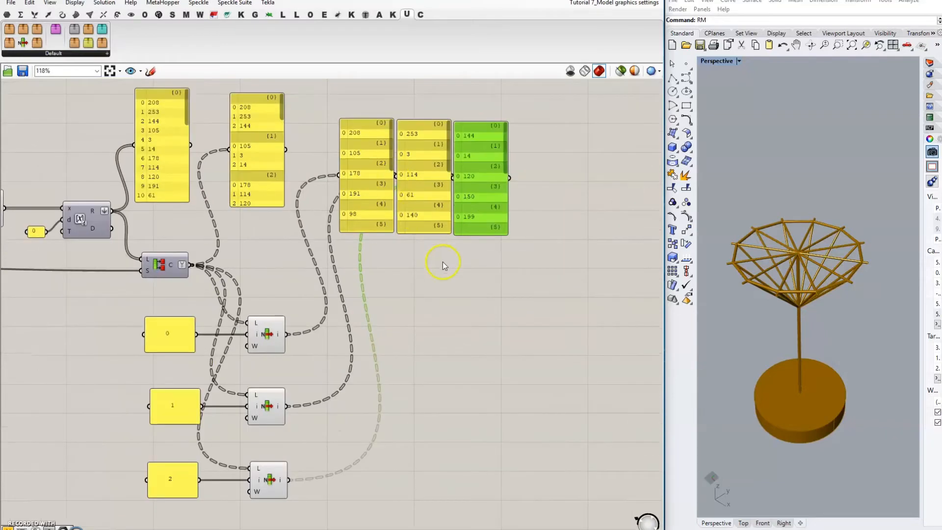
right_drag(443, 262, 406, 229)
right_drag(385, 281, 356, 312)
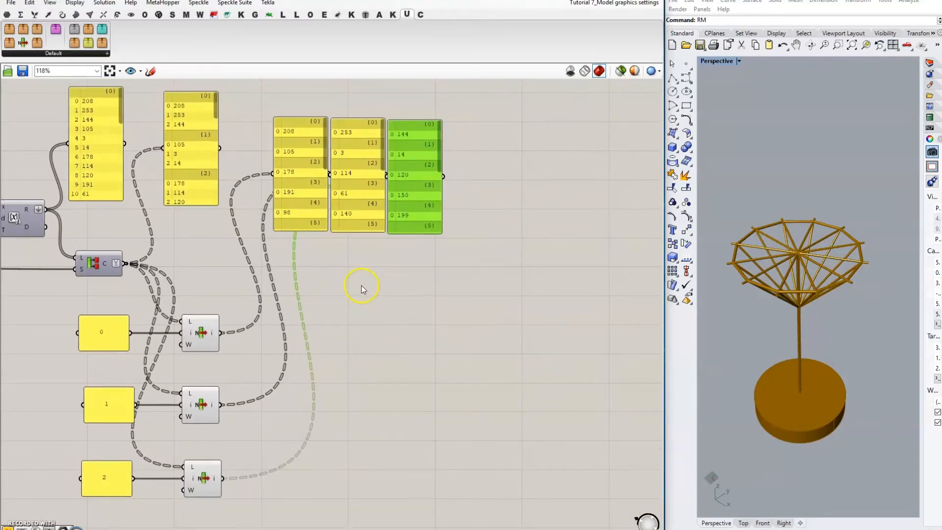
drag(405, 201, 436, 186)
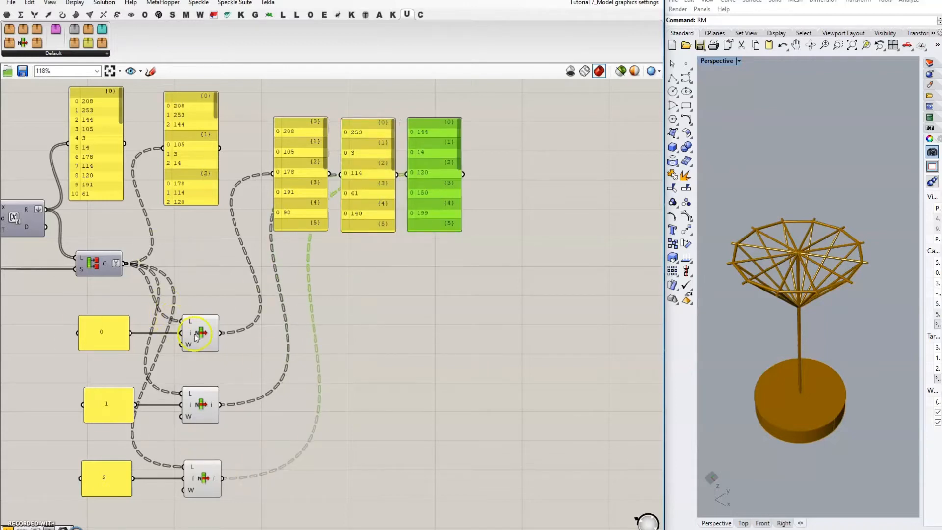
click(312, 329)
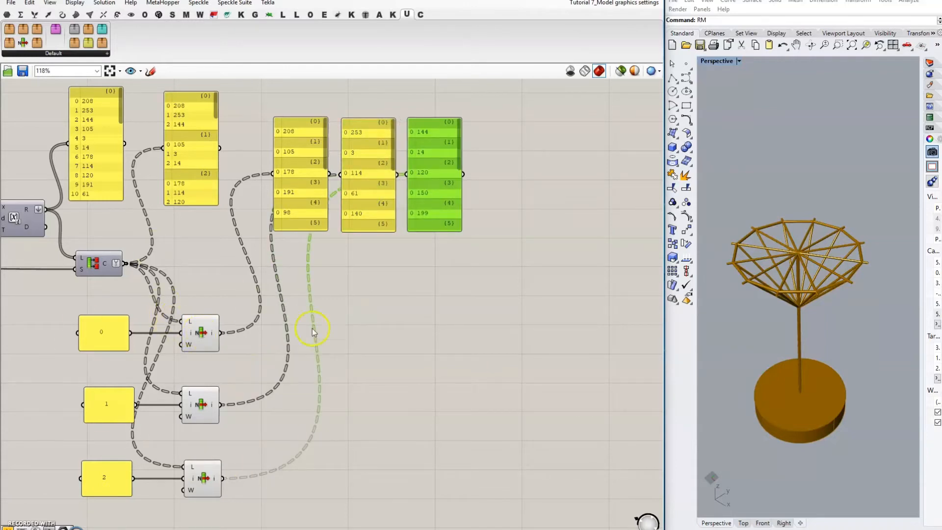
click(467, 313)
Step: Place a Concatenate component and extend it to five inputs
right_drag(450, 366, 456, 330)
double_click(375, 343)
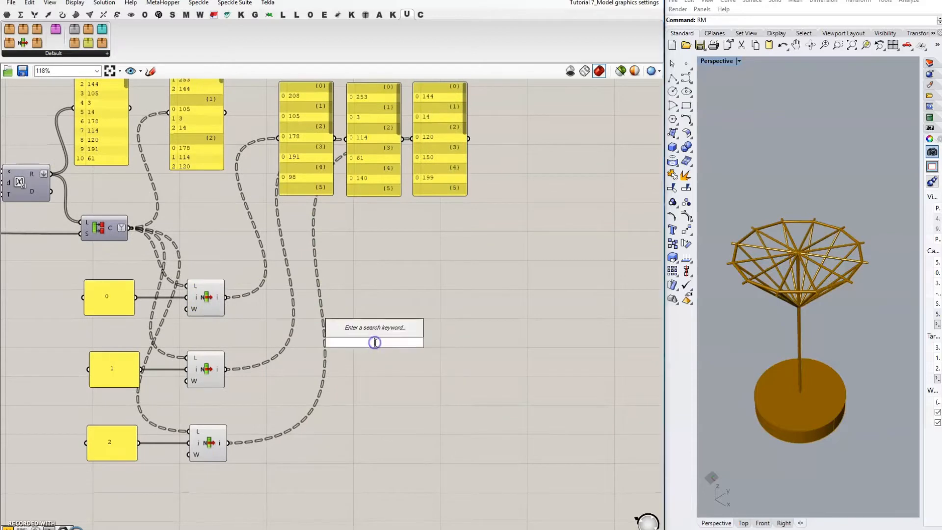
text(con)
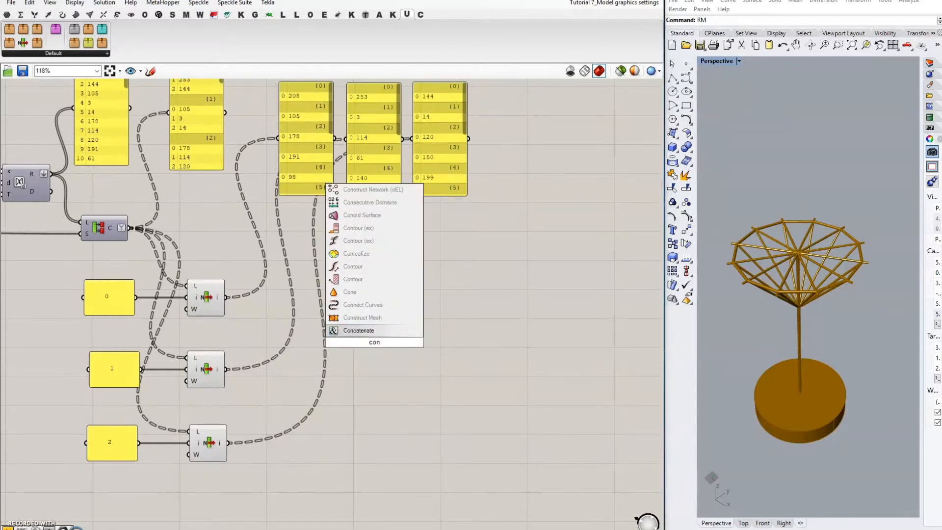
text(caten)
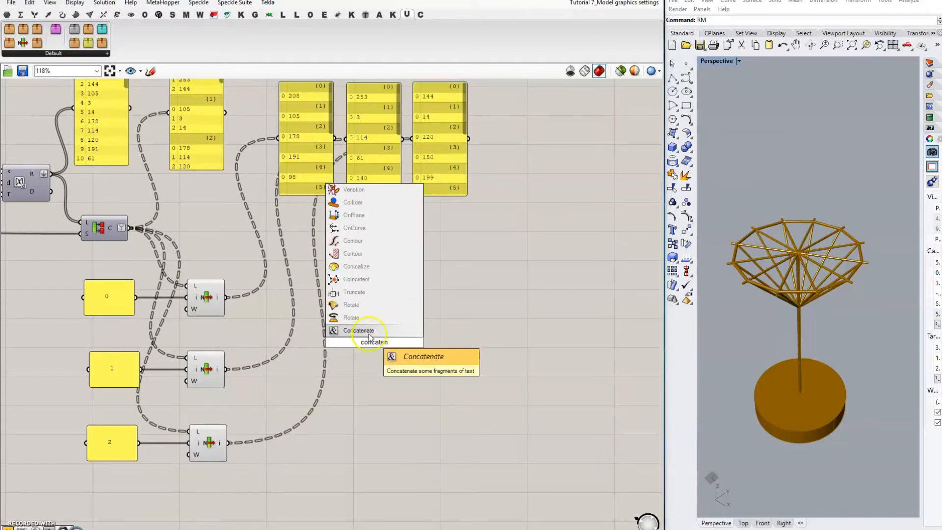
key(Return)
scroll(370, 349, up, 10)
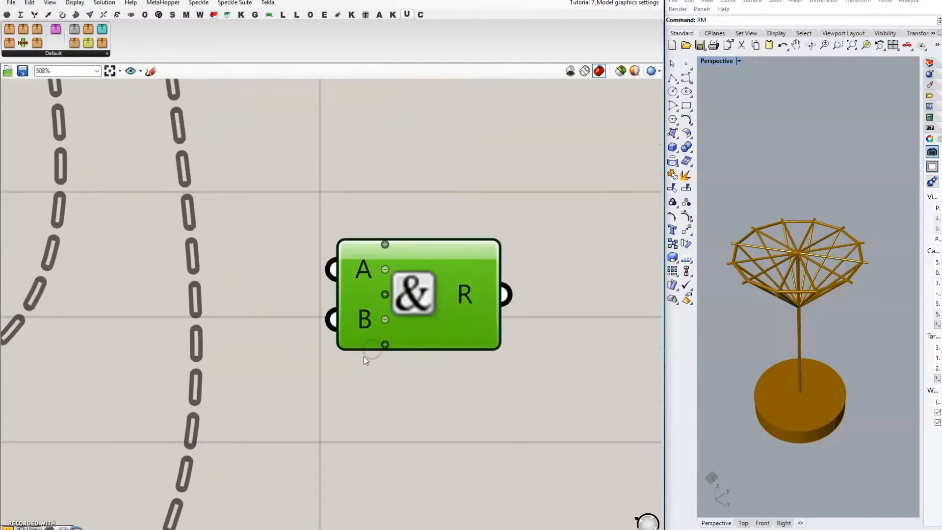
click(407, 326)
click(411, 383)
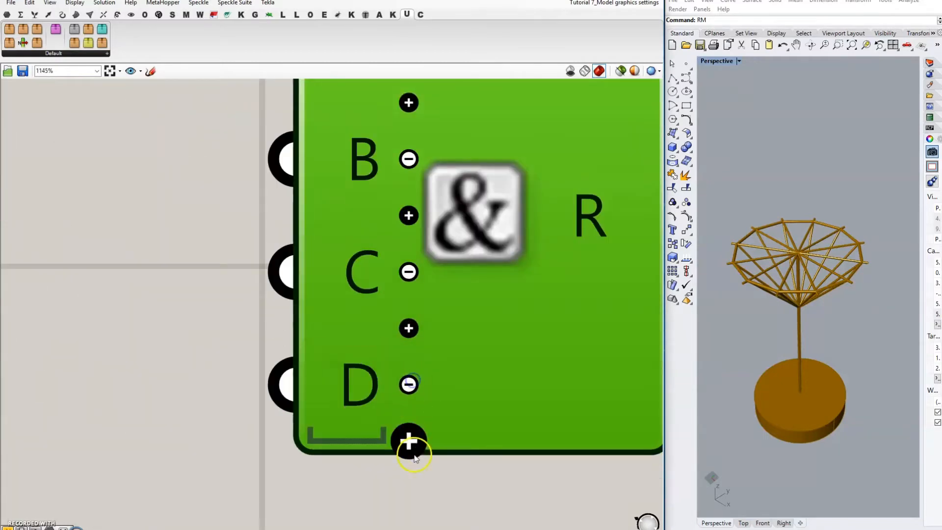
click(409, 440)
scroll(336, 302, down, 5)
click(295, 267)
scroll(444, 196, down, 3)
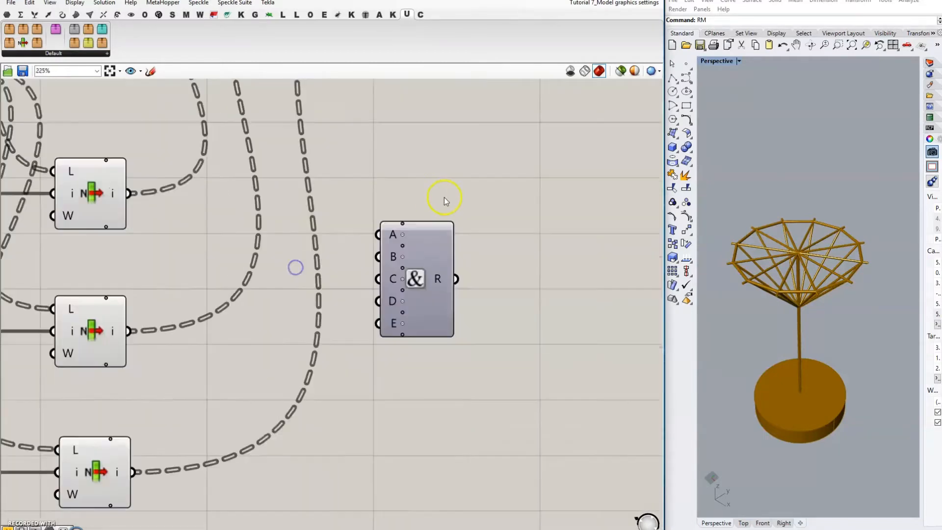
scroll(398, 253, down, 3)
scroll(333, 249, up, 2)
Step: Create a comma panel with // and wire it into Concatenate inputs B and D
double_click(364, 277)
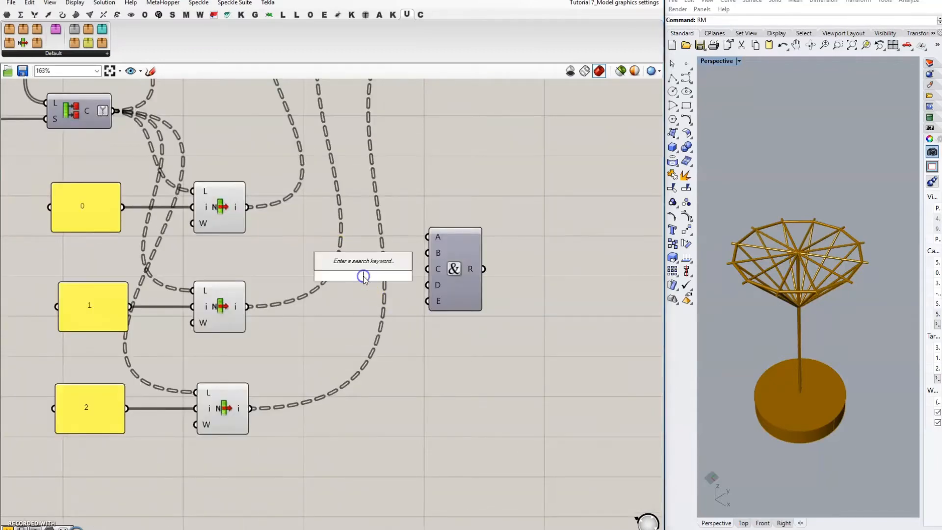
text(//)
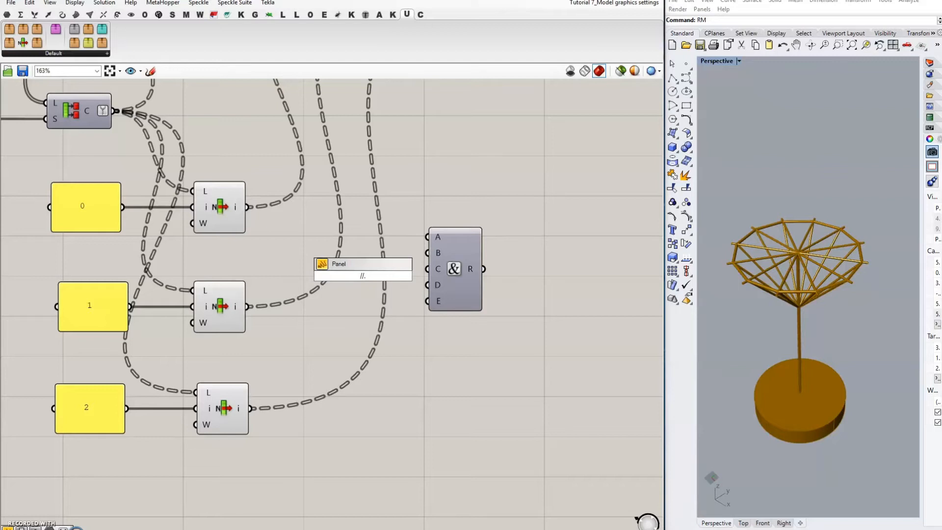
key(Return)
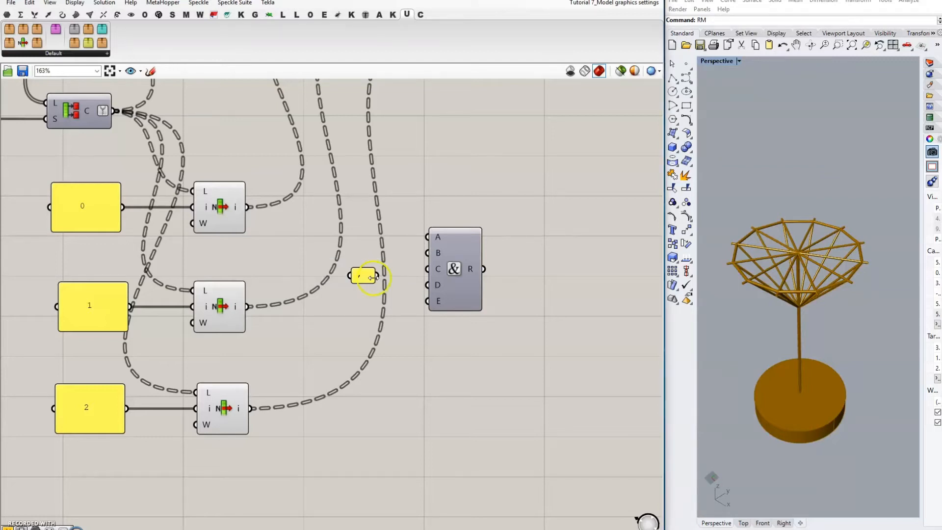
drag(377, 275, 427, 253)
drag(378, 281, 422, 289)
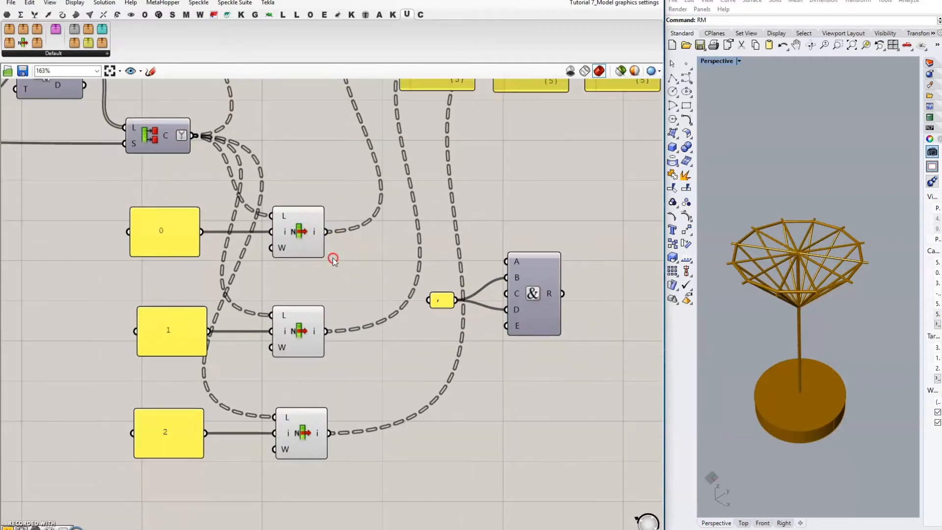
Step: Connect the three List Item results to Concatenate inputs A, C and E
right_drag(246, 211, 326, 235)
drag(326, 235, 505, 265)
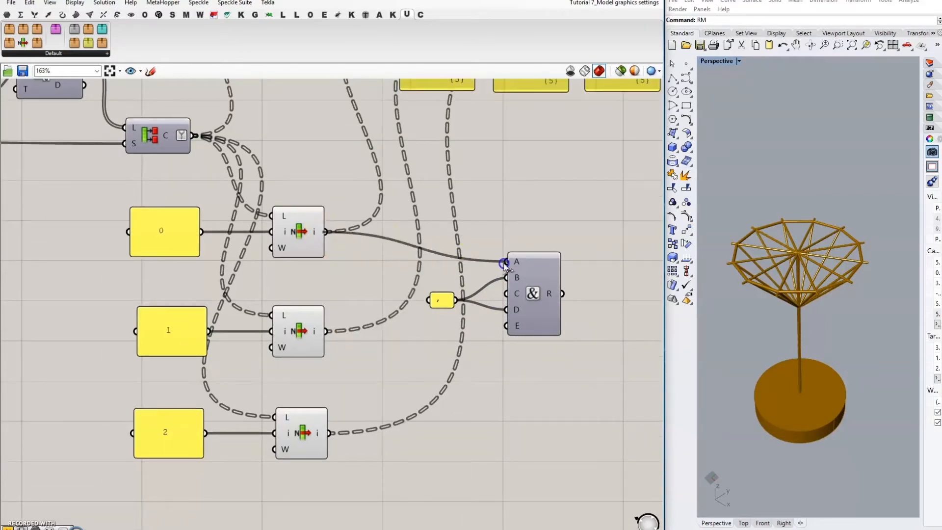
right_drag(492, 208, 461, 242)
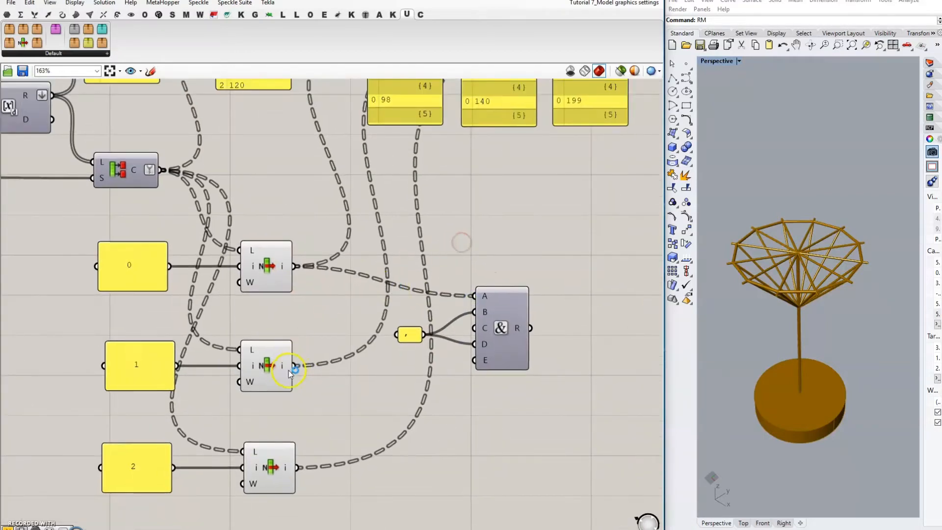
drag(294, 366, 474, 328)
drag(297, 467, 468, 363)
scroll(373, 343, down, 3)
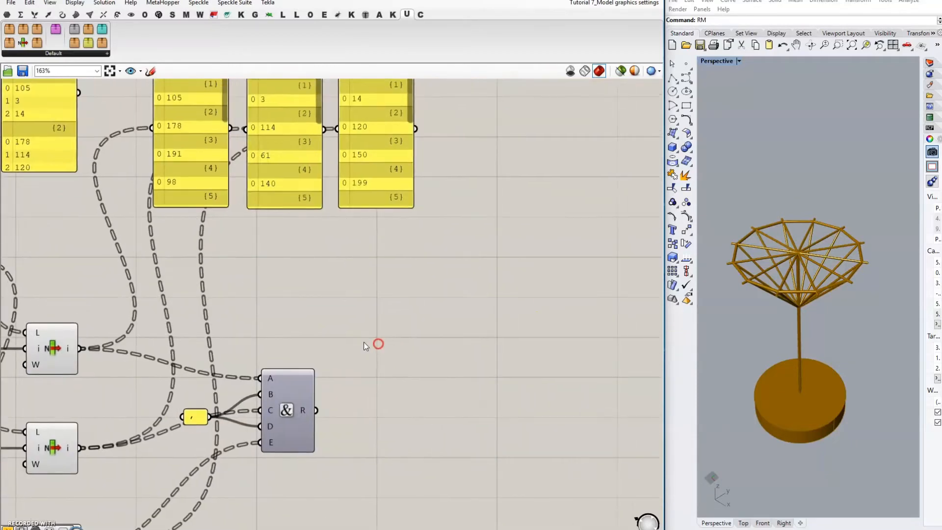
alt+drag(366, 199, 441, 207)
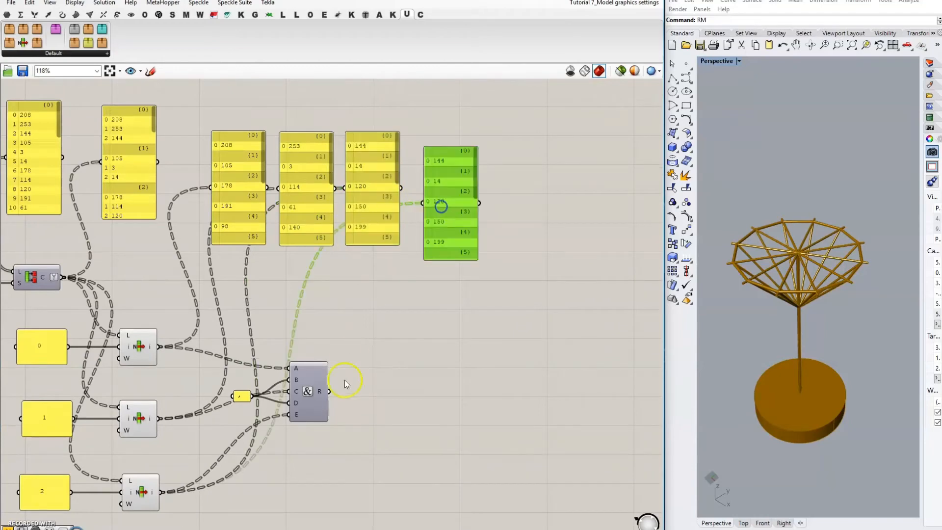
Step: Show Concatenate's flattened twelve results, 208,253,144 to 23,10,239, in a resized copied panel
drag(329, 391, 422, 203)
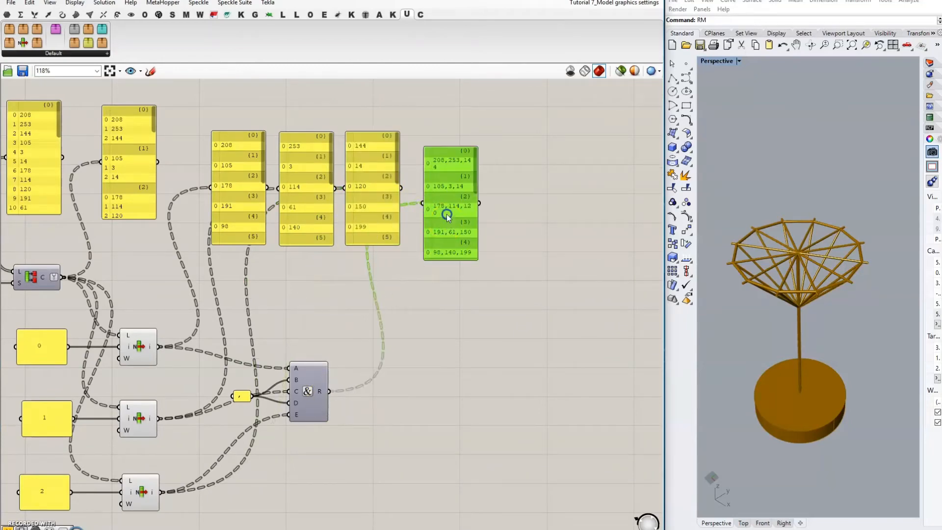
drag(475, 238, 615, 369)
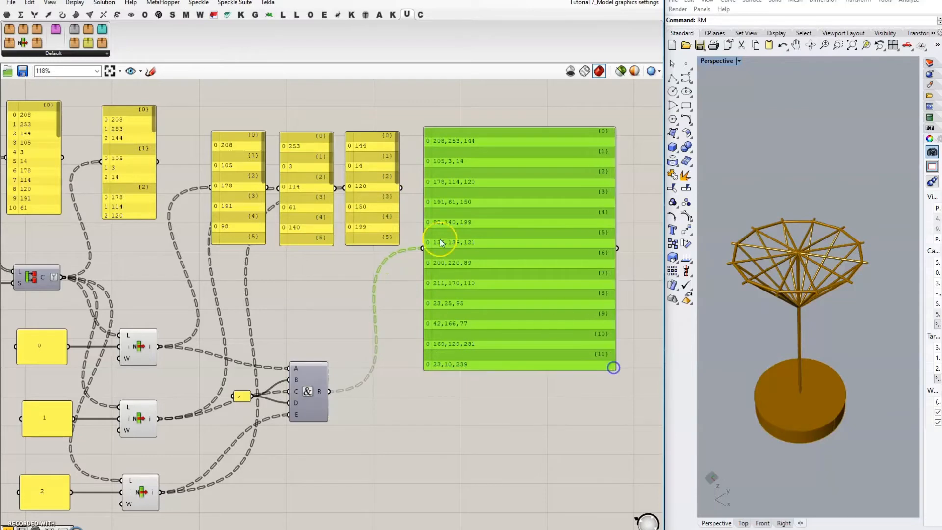
scroll(223, 176, up, 2)
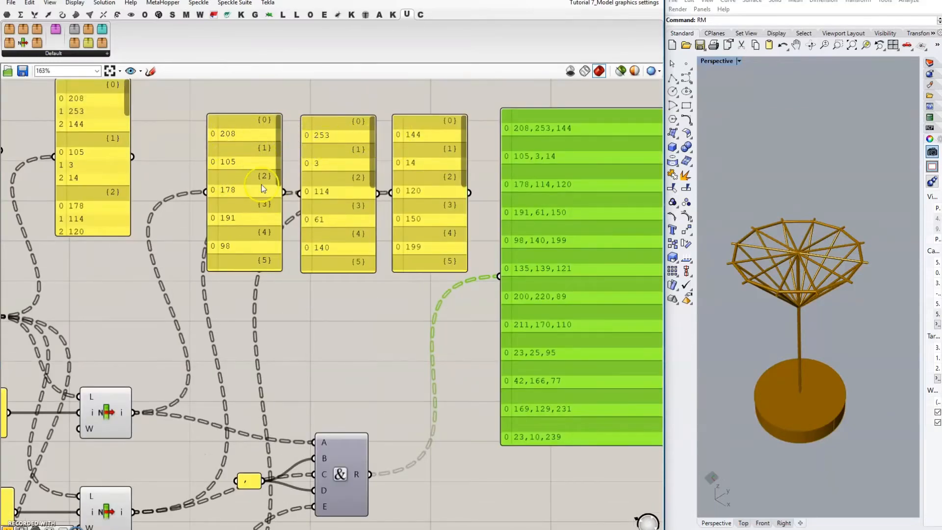
scroll(263, 189, down, 2)
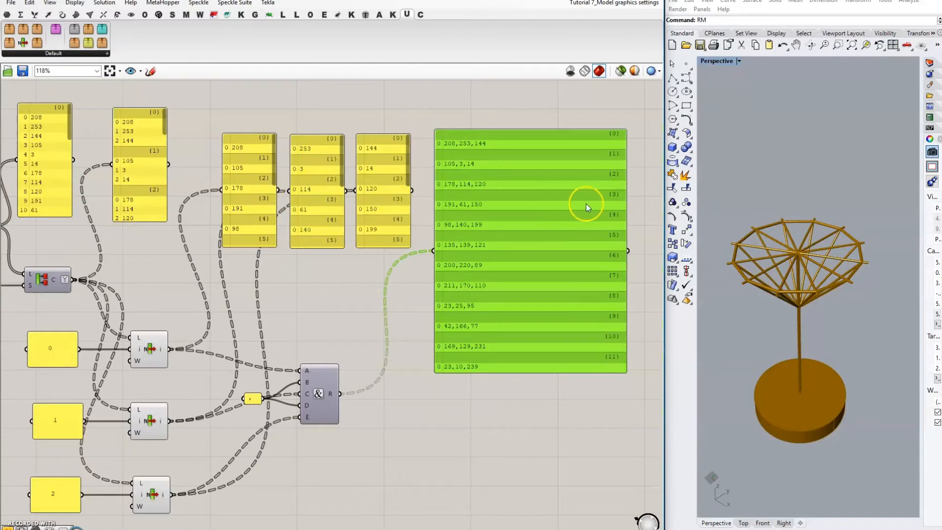
right_click(330, 395)
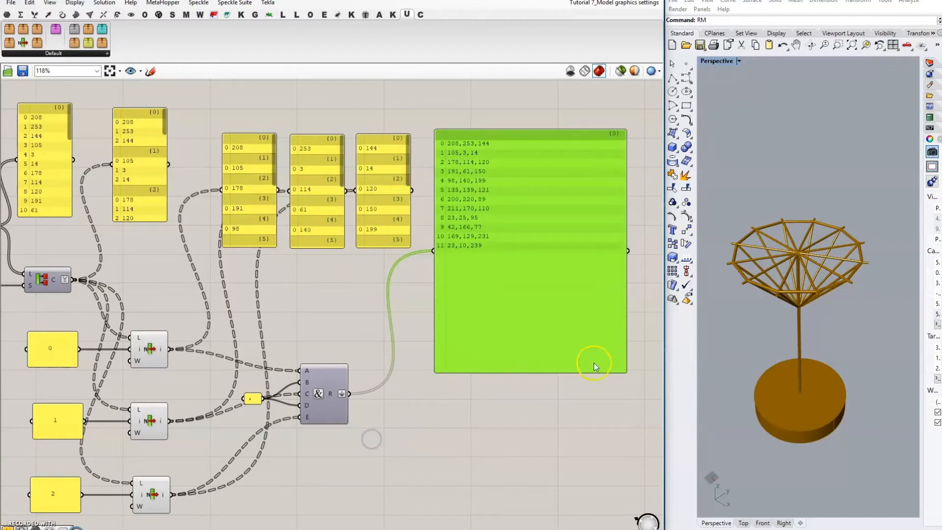
drag(624, 371, 514, 256)
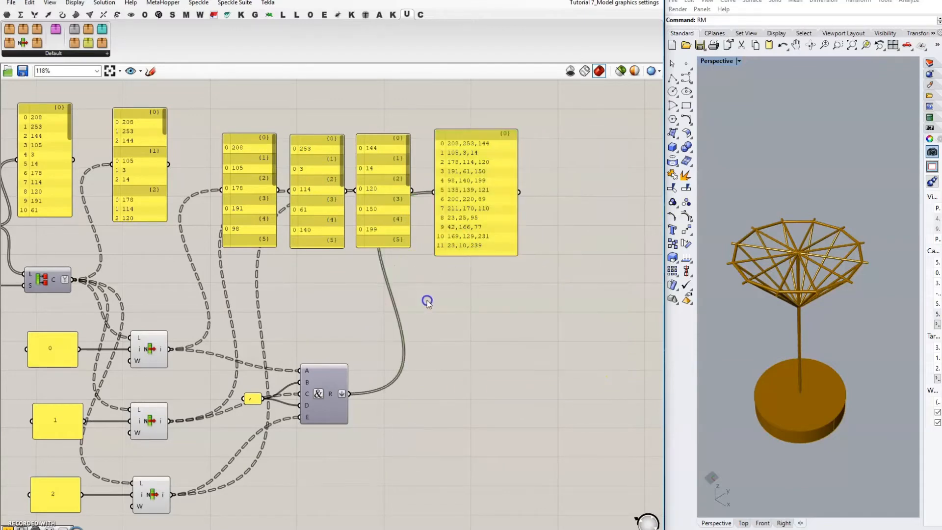
scroll(543, 287, down, 2)
drag(552, 224, 179, 161)
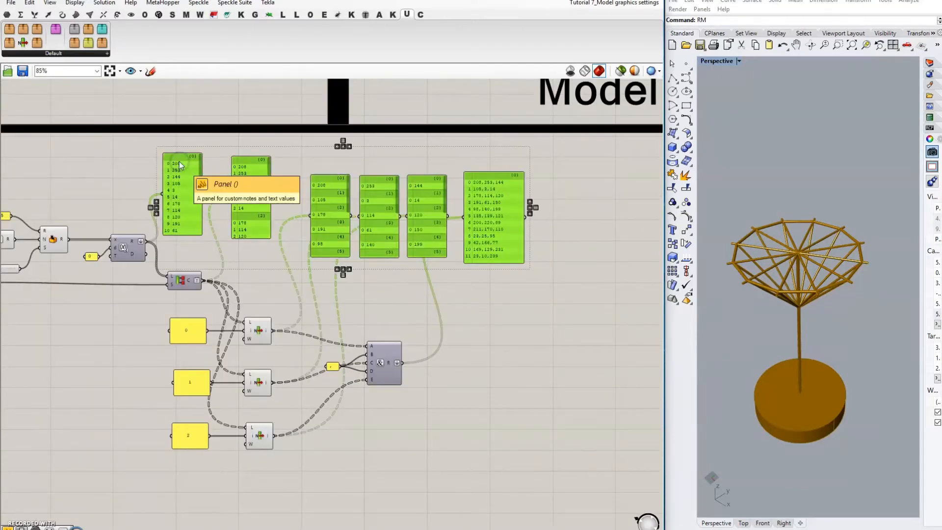
Step: Delete the six preview panels and move Concatenate and the comma panel left
key(Delete)
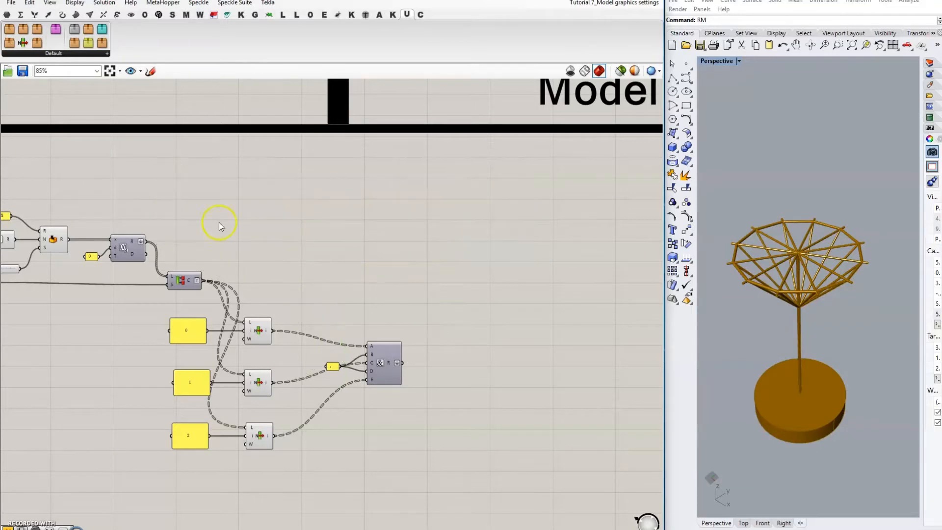
click(390, 376)
drag(389, 375, 346, 385)
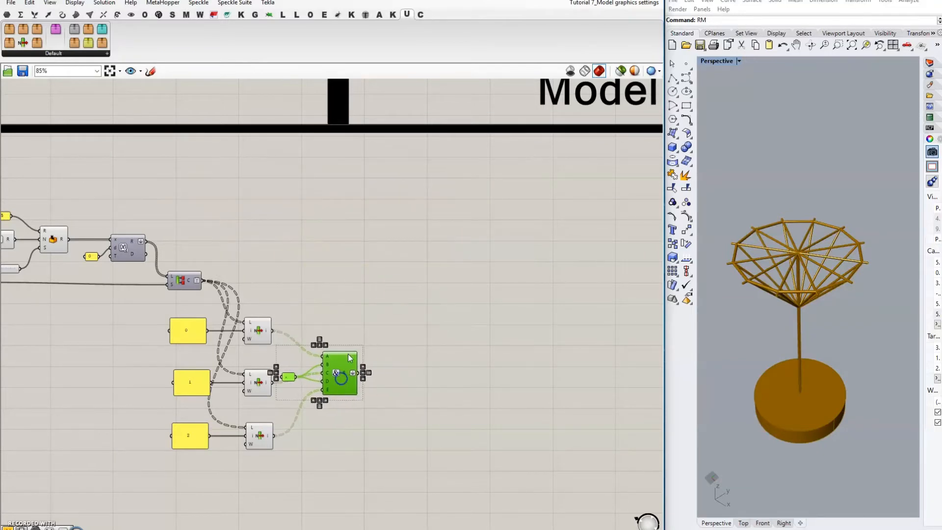
scroll(500, 255, down, 2)
scroll(122, 265, up, 2)
Step: Group the colour-building components and name the group 'Create random colours for coats'
drag(70, 186, 569, 467)
key(ctrl+g)
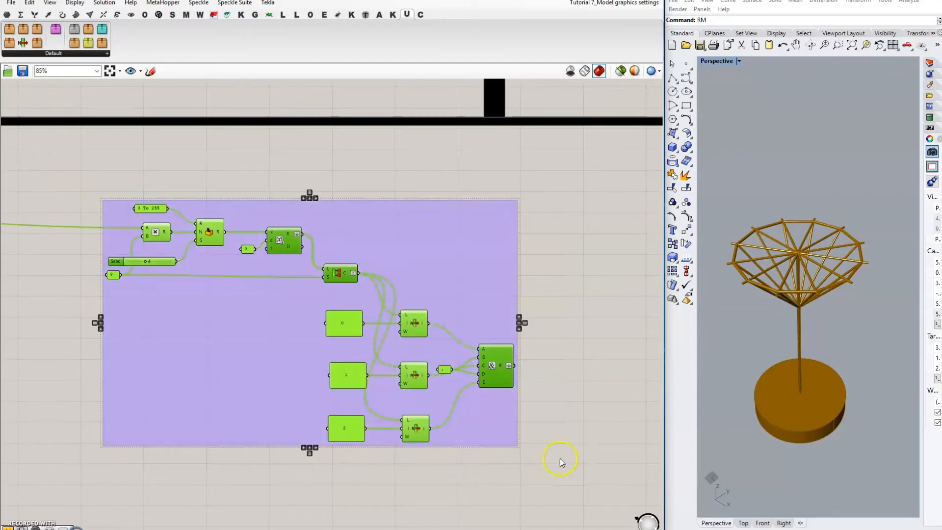
right_click(435, 274)
click(467, 280)
text(C)
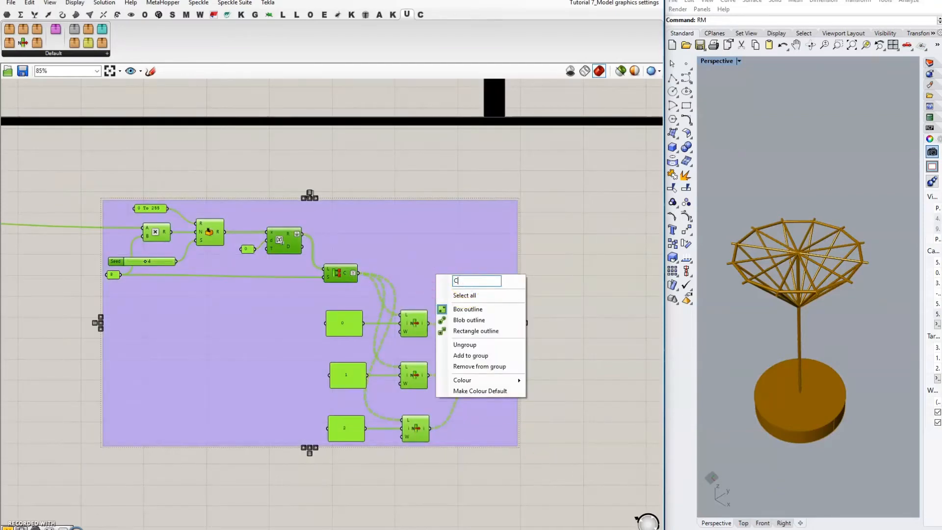
text(reate random colours)
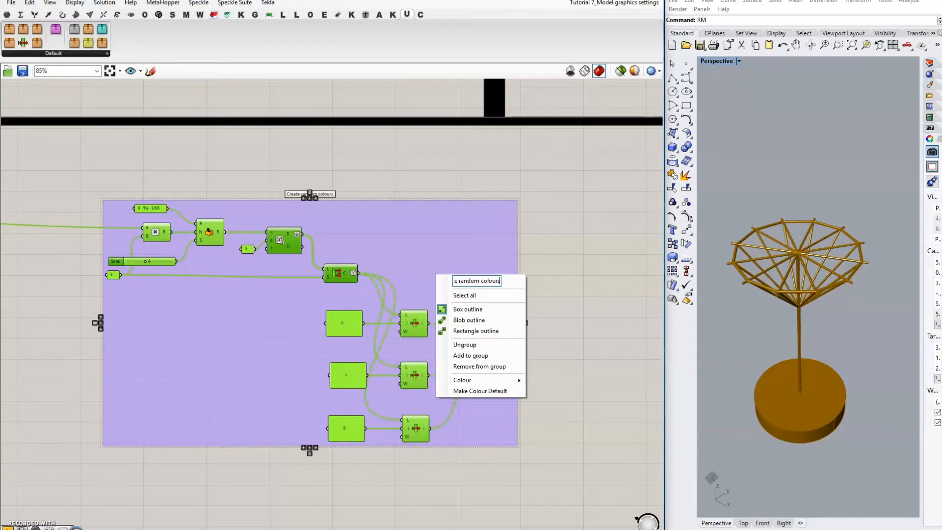
text( for coats)
click(525, 278)
click(564, 276)
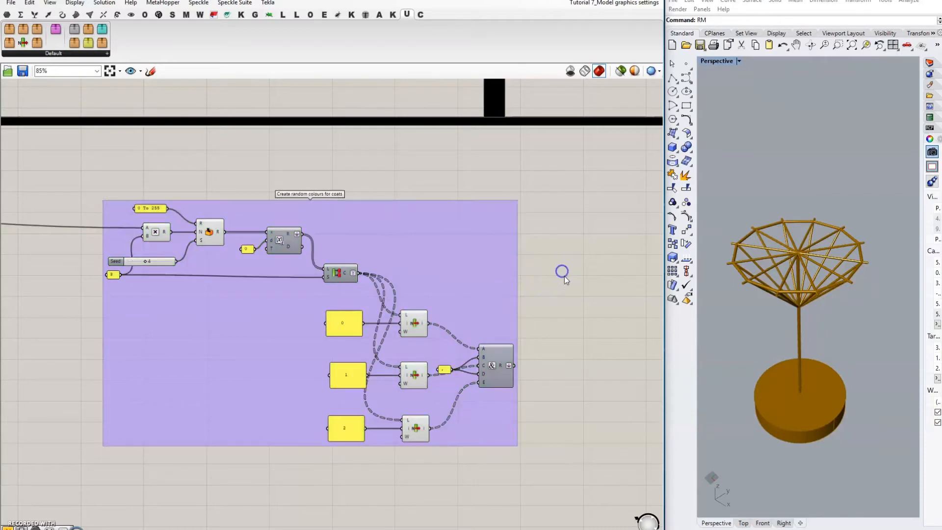
right_drag(571, 275, 382, 293)
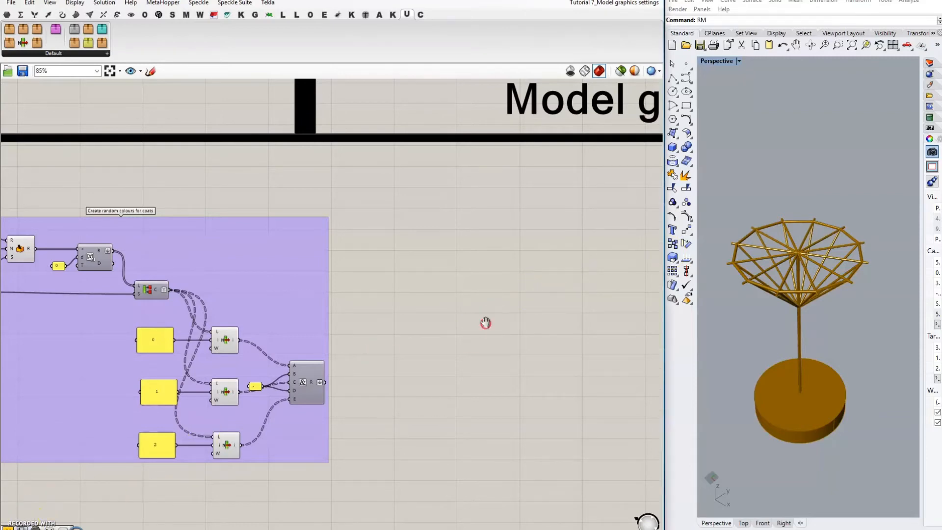
Step: Add a Boolean Toggle near the Model graphics settings heading via a 'boolean' search
right_drag(486, 322, 282, 358)
scroll(280, 319, down, 4)
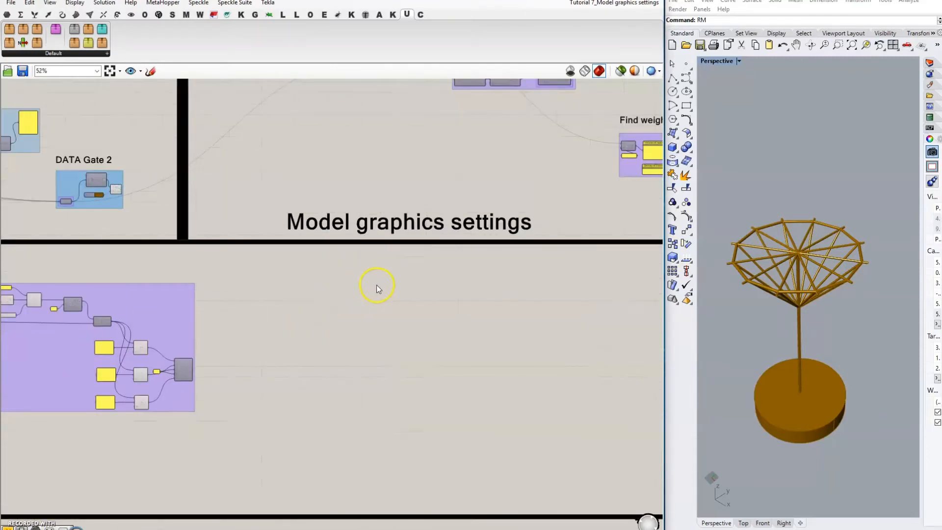
scroll(376, 285, up, 2)
double_click(443, 288)
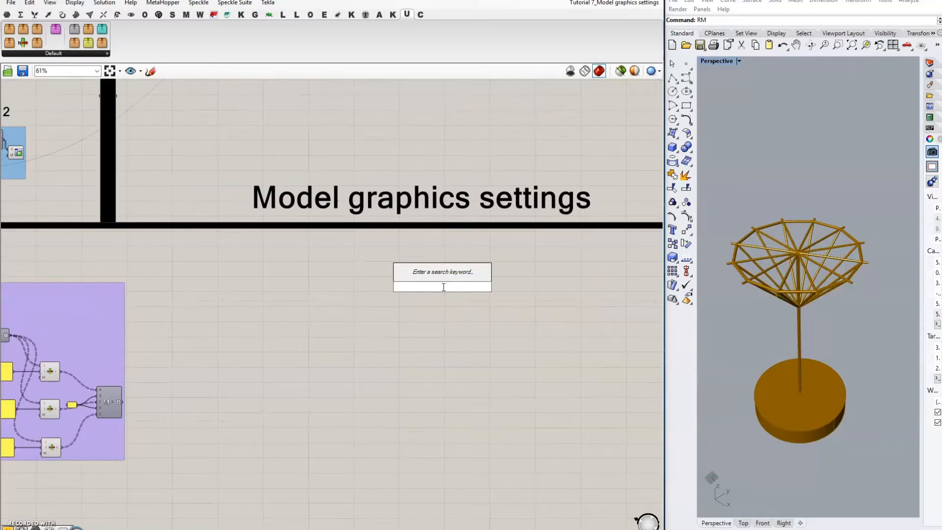
text(boolean)
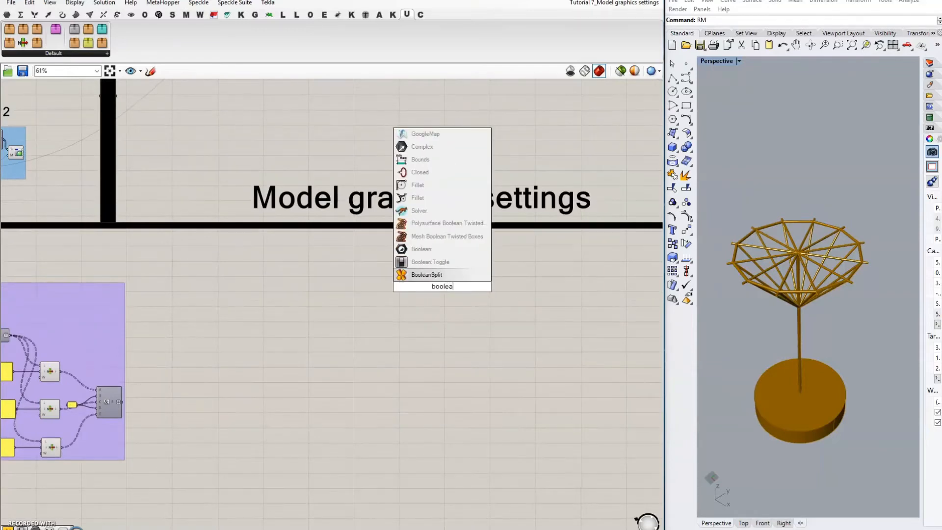
click(437, 249)
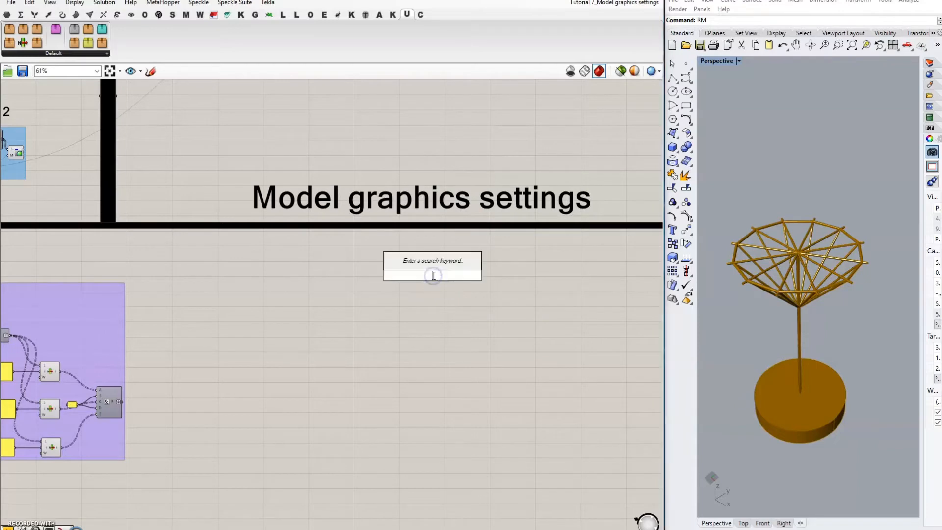
click(431, 284)
Step: Rename the Boolean Toggle 'Show least stable condition'
scroll(430, 285, up, 4)
click(427, 279)
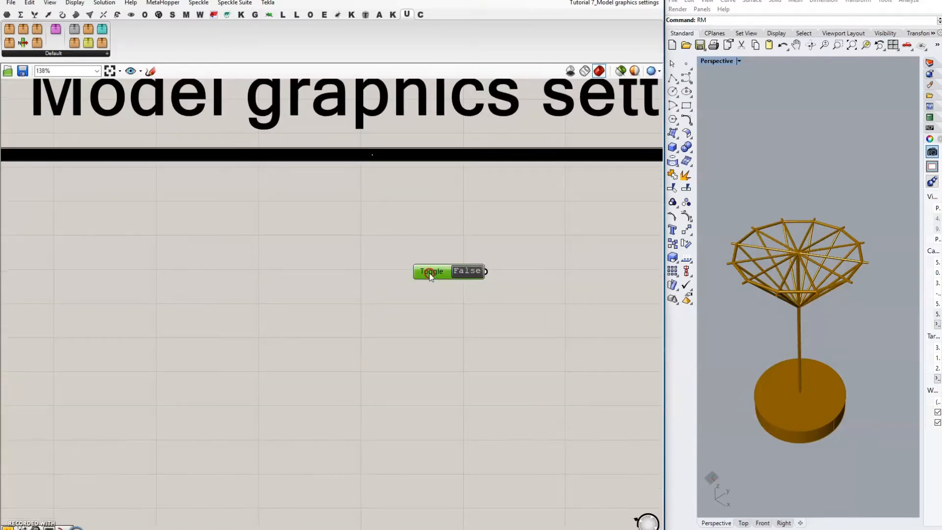
right_click(426, 278)
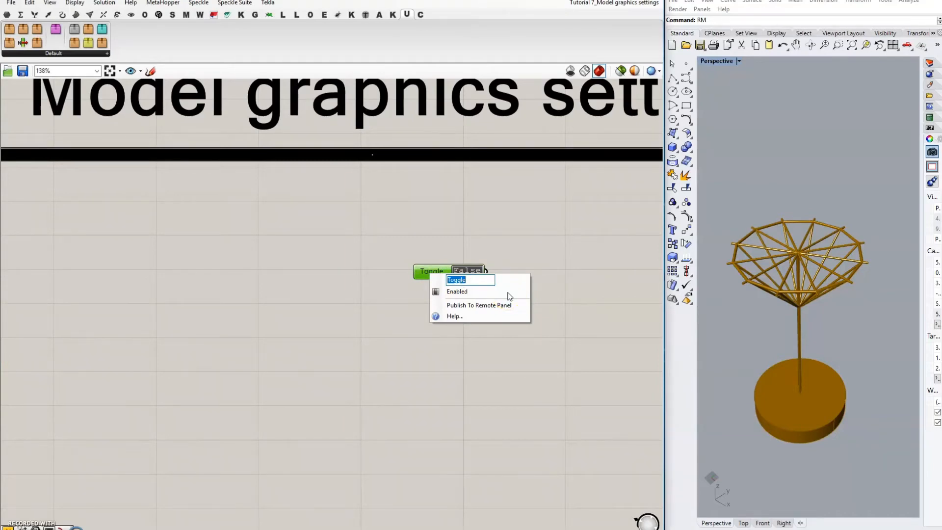
text(Show least stable)
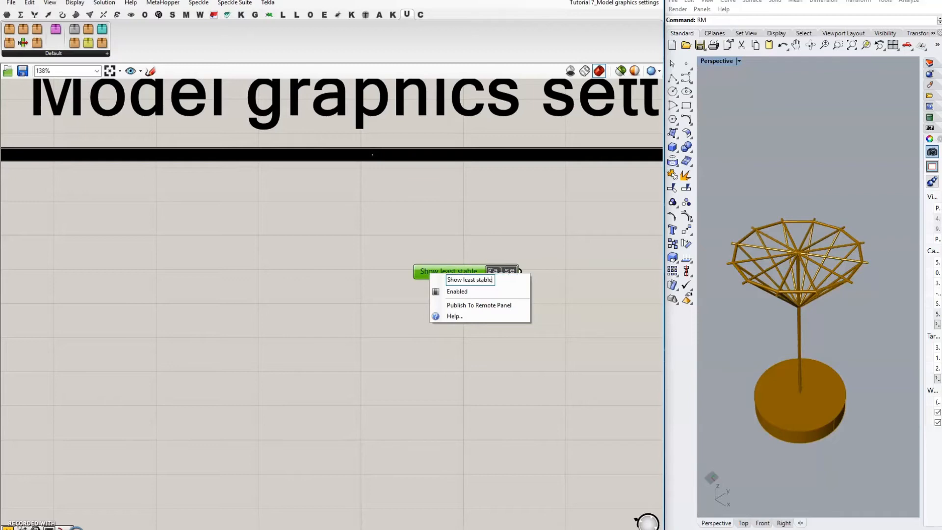
text( condition)
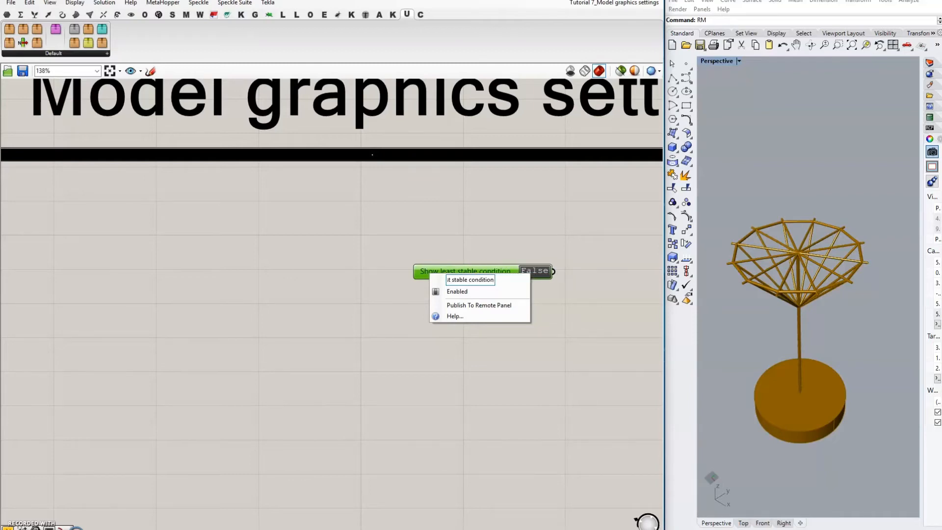
click(520, 261)
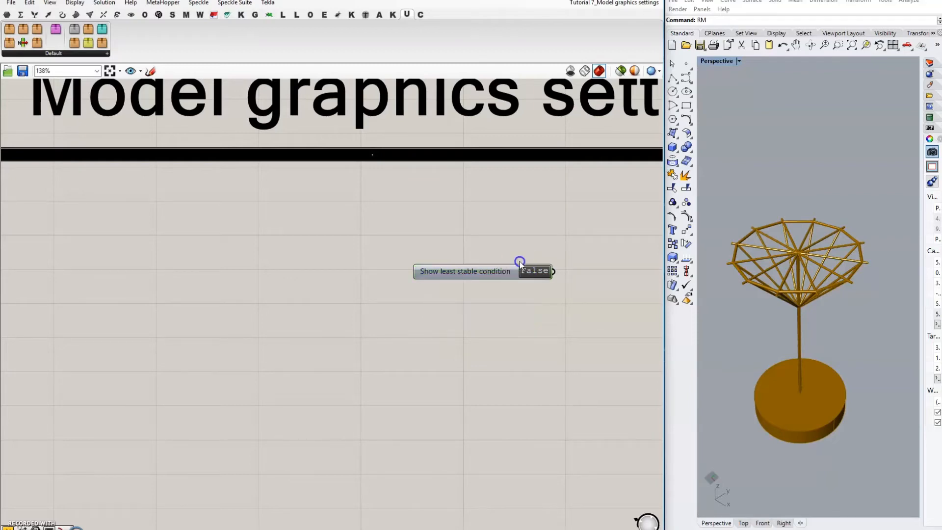
Step: Add a Stream Filter below the toggle, with the toggle wired into its G input
double_click(584, 293)
text(steam)
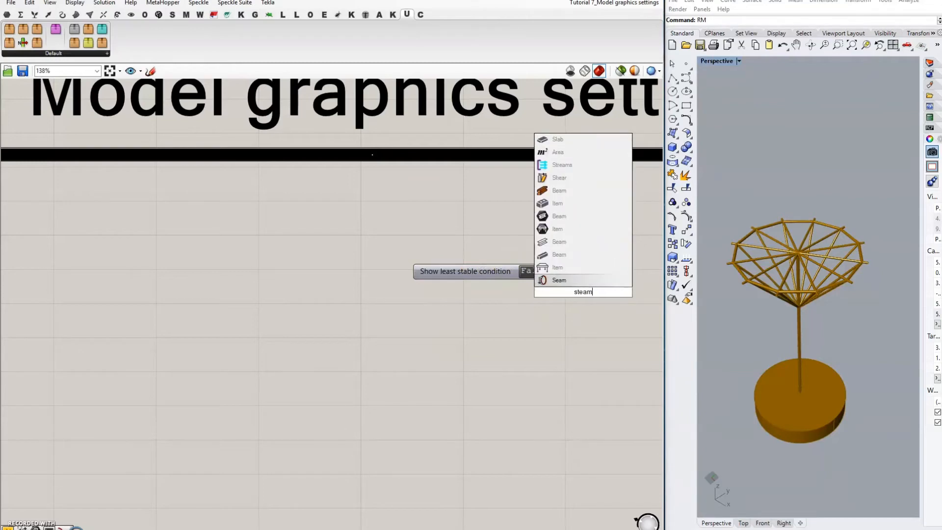
key(BackSpace)
key(BackSpace)
key(BackSpace)
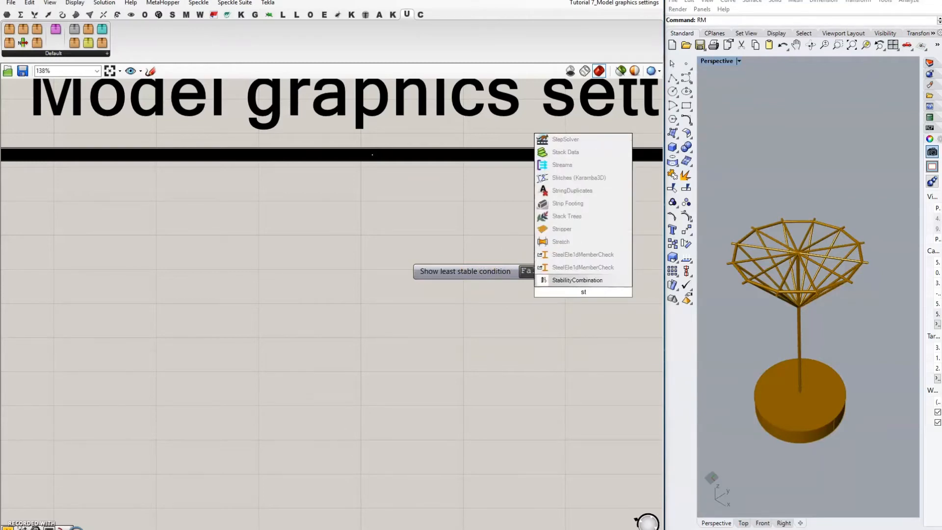
text(ream)
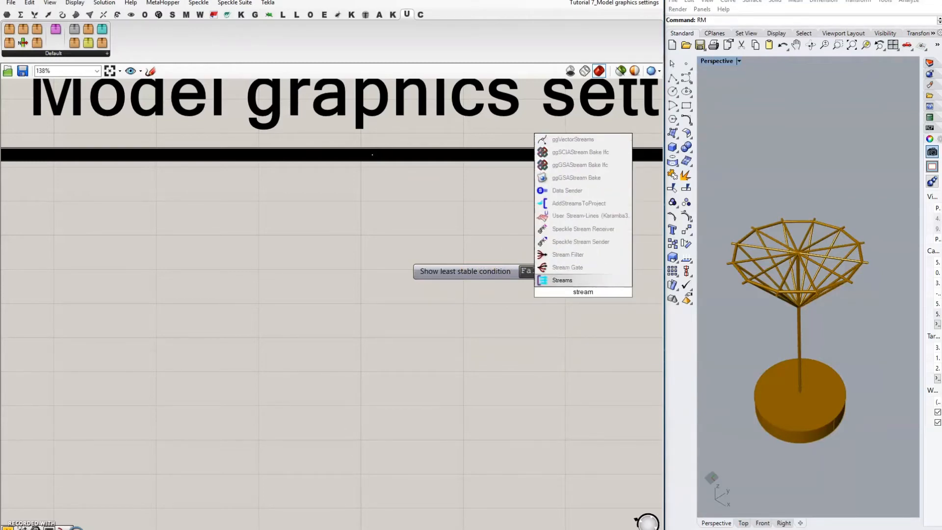
click(570, 256)
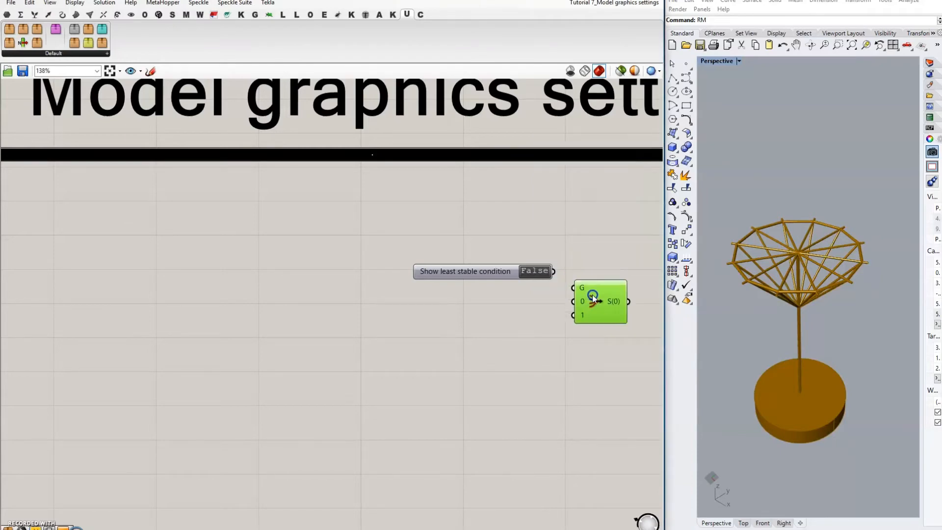
drag(592, 295, 574, 286)
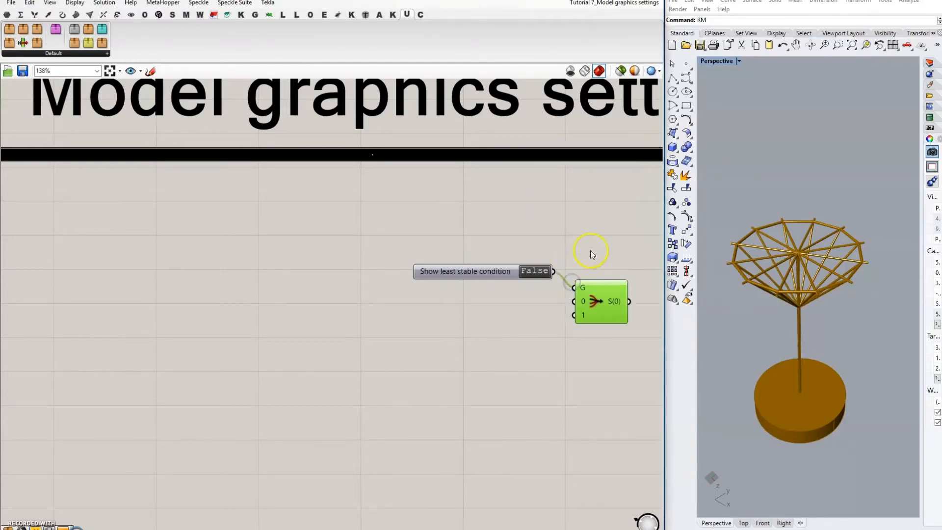
right_drag(591, 251, 524, 249)
mouse_move(549, 301)
mouse_down()
mouse_move(566, 307)
mouse_move(556, 308)
mouse_up()
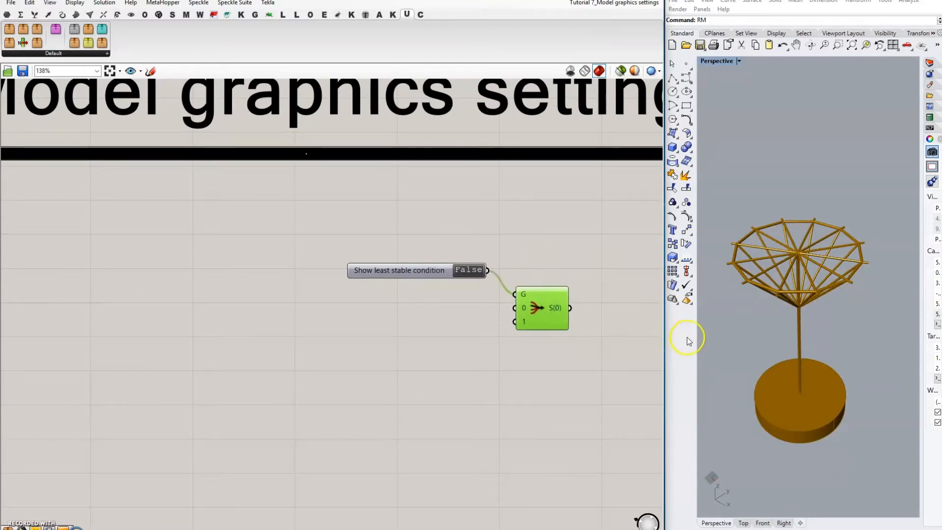
Step: Add a Custom Preview whose G input takes the Stream Filter's S output
double_click(613, 341)
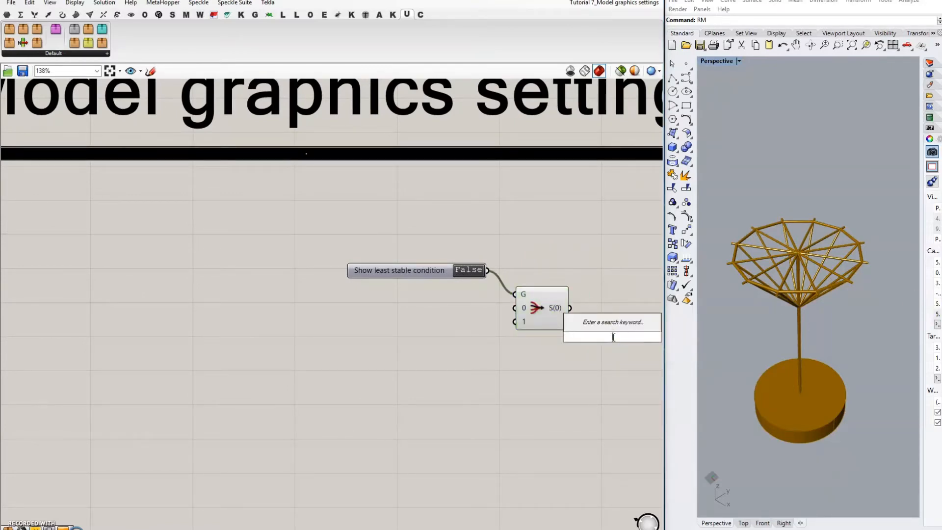
text(custom)
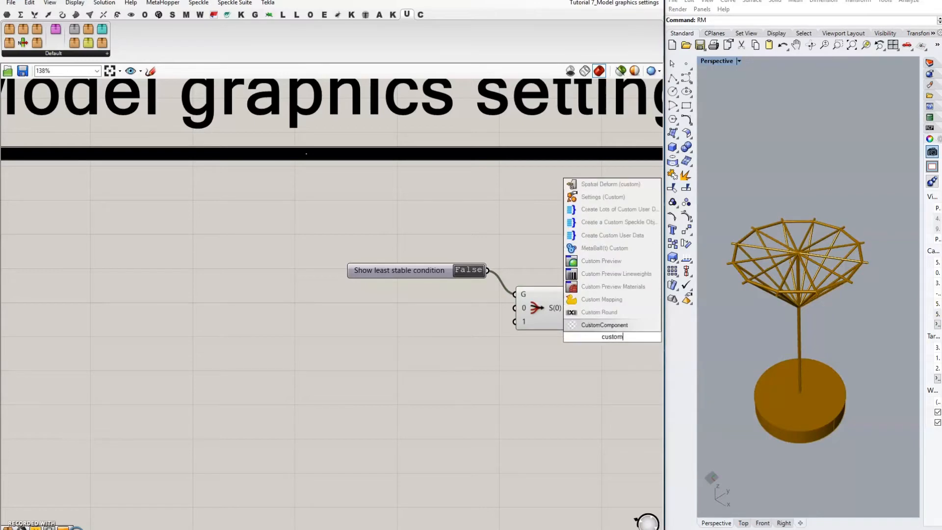
click(601, 260)
drag(569, 308, 593, 330)
right_drag(611, 293, 571, 282)
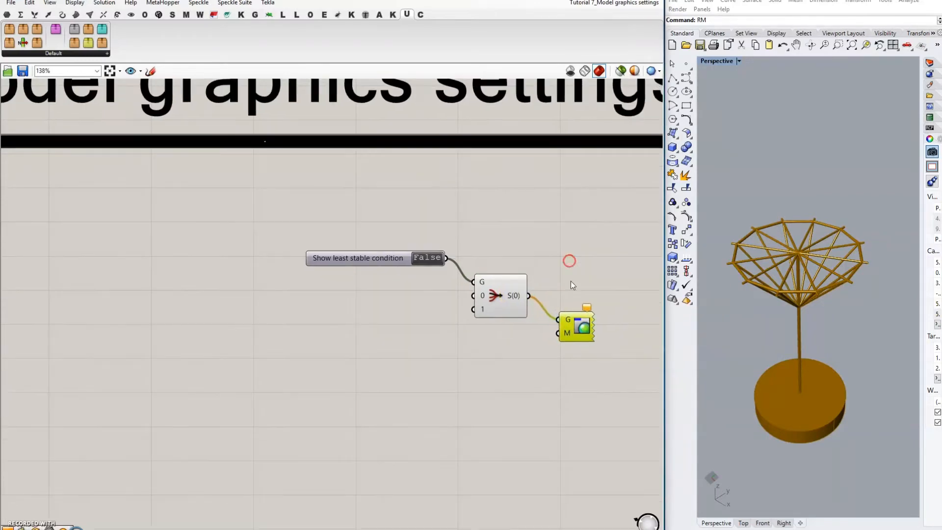
drag(583, 331, 258, 401)
scroll(571, 344, down, 6)
scroll(178, 437, up, 5)
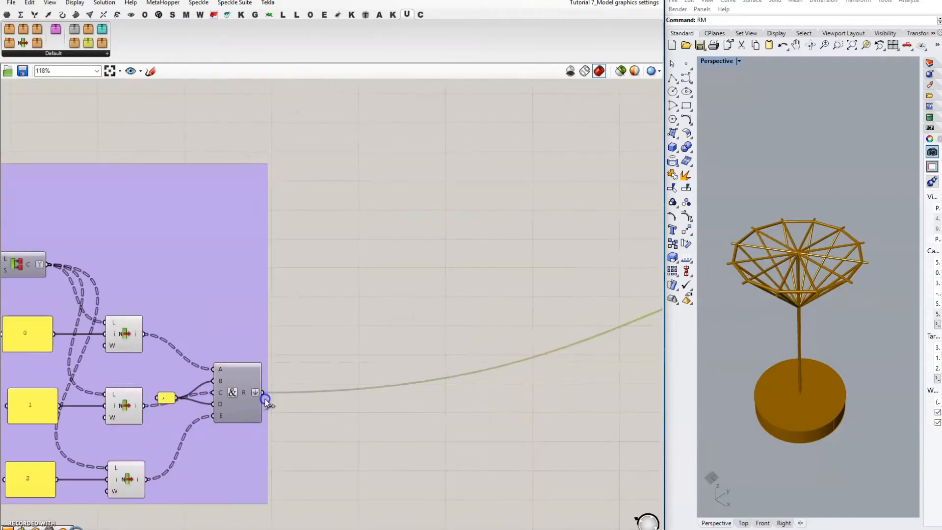
Step: Switch the Show least stable condition toggle to True
right_drag(450, 296, 193, 325)
scroll(197, 326, down, 3)
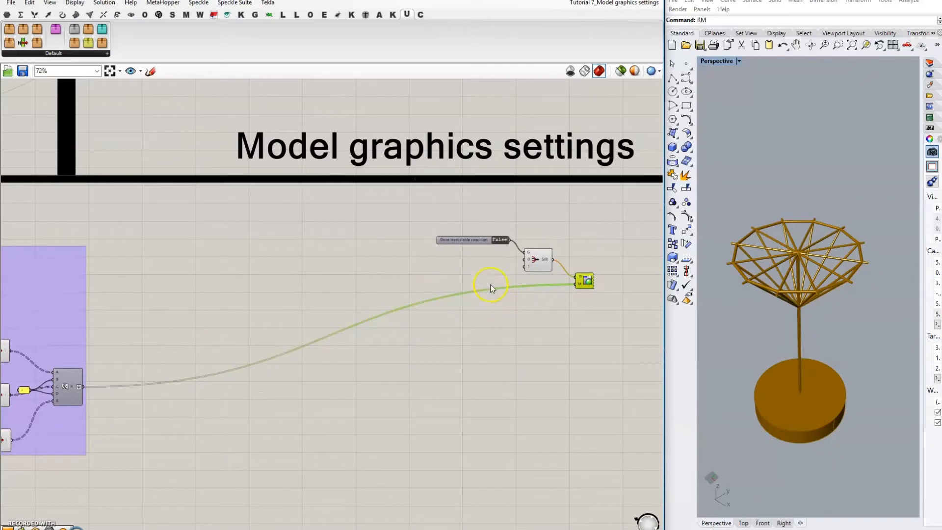
click(485, 259)
right_drag(407, 244, 429, 253)
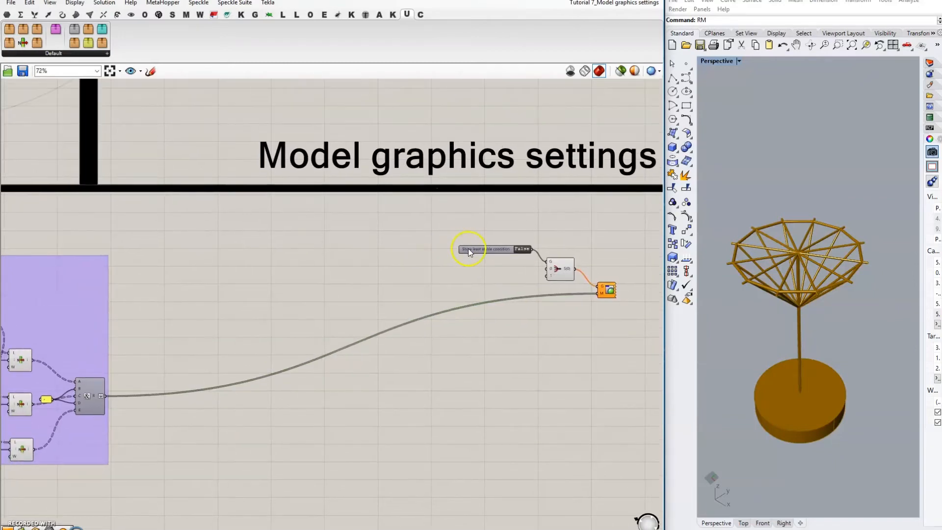
double_click(522, 249)
double_click(522, 250)
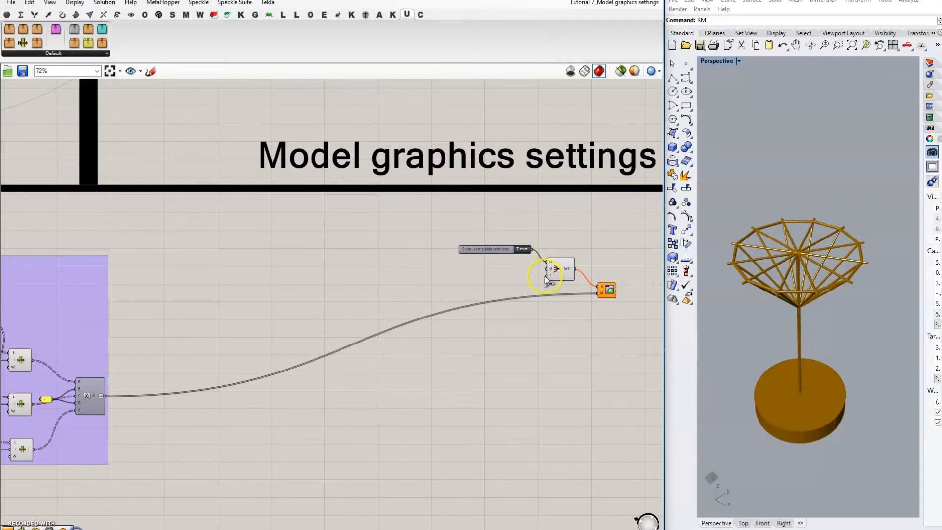
scroll(559, 297, down, 5)
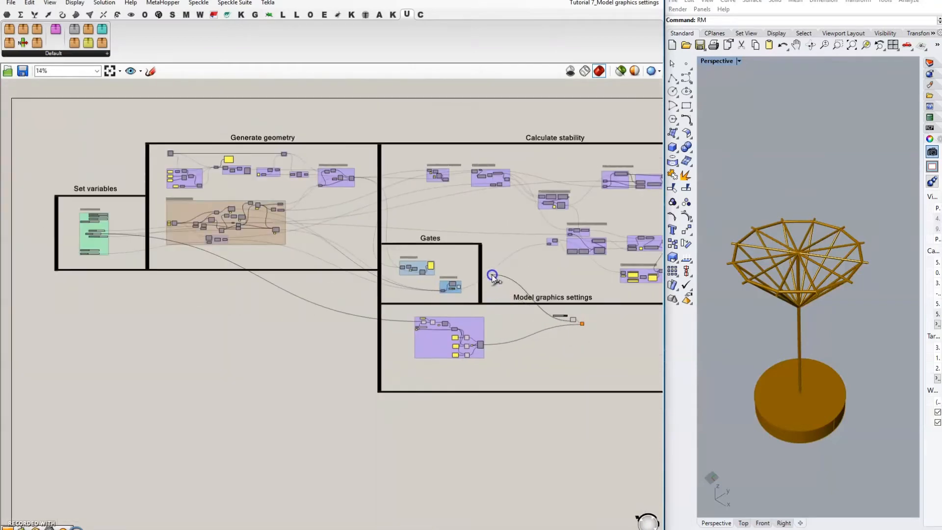
scroll(437, 167, up, 6)
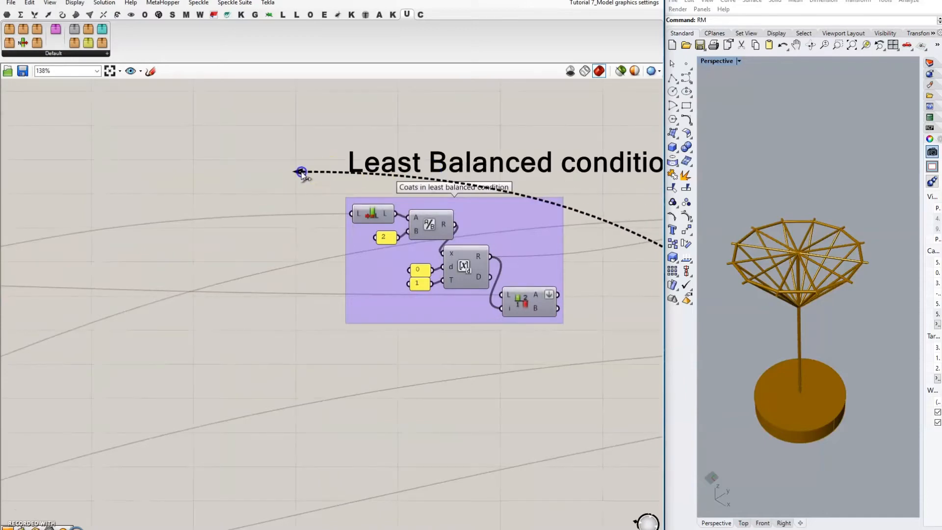
scroll(301, 171, down, 1)
scroll(537, 204, up, 2)
Step: Wire the least-balanced coats into Stream Filter input 1 and DATA Gate 1's coats into input 0
drag(462, 298, 441, 314)
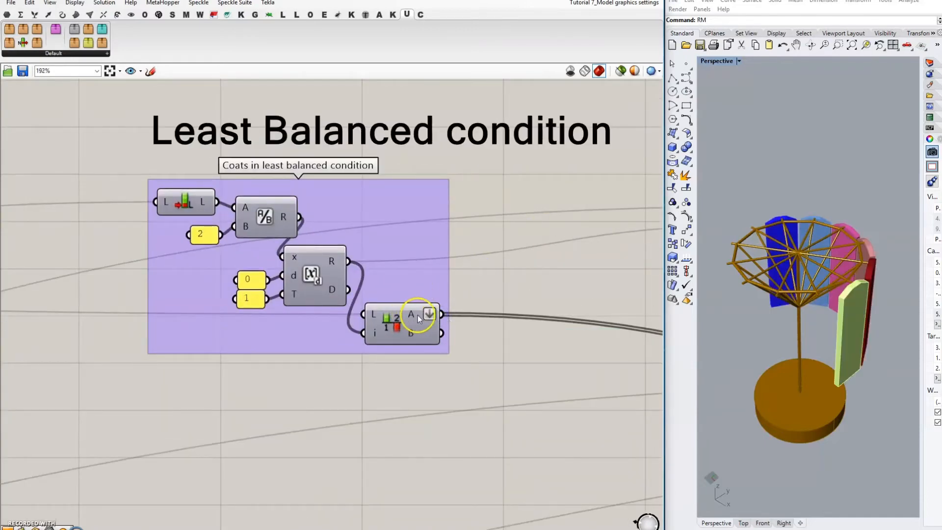
scroll(298, 130, down, 3)
scroll(325, 202, down, 2)
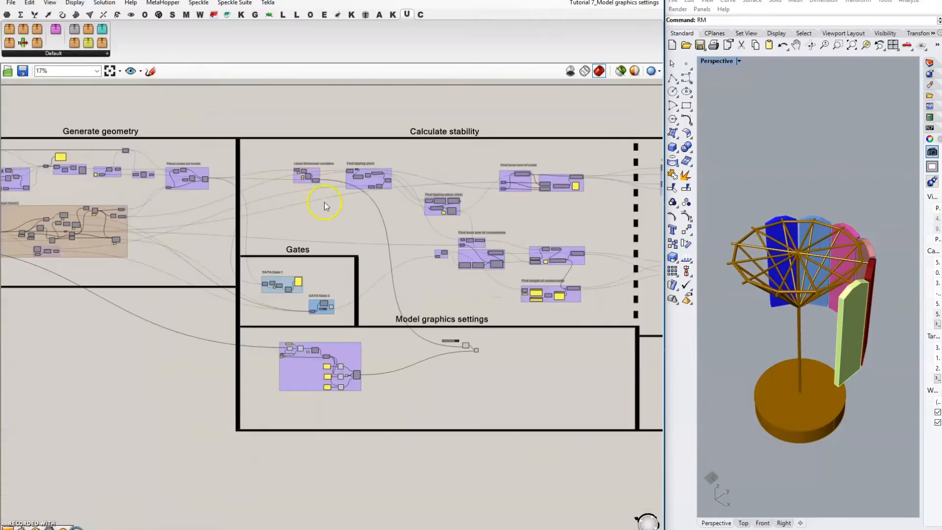
scroll(448, 349, up, 5)
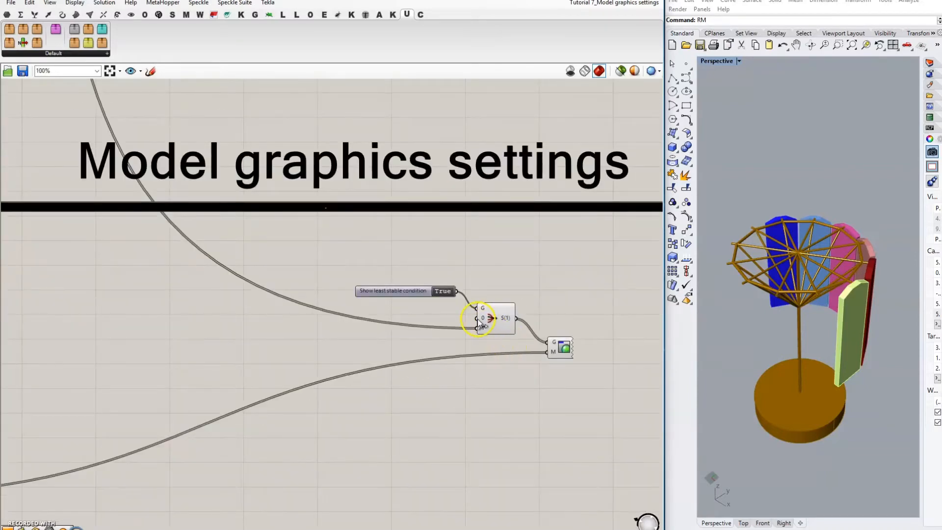
drag(477, 318, 317, 213)
scroll(606, 328, down, 3)
scroll(520, 330, up, 4)
scroll(611, 312, down, 4)
scroll(202, 198, up, 4)
scroll(463, 319, down, 2)
scroll(269, 211, up, 3)
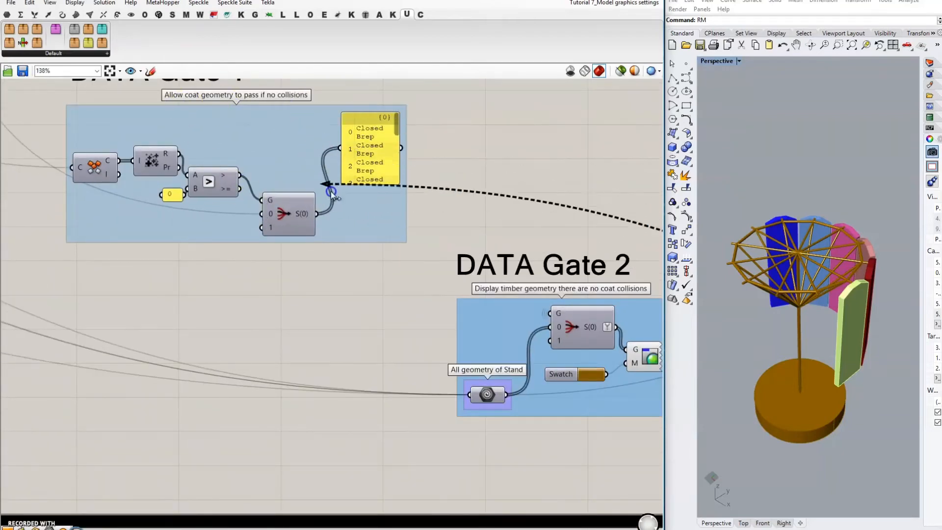
scroll(317, 214, down, 5)
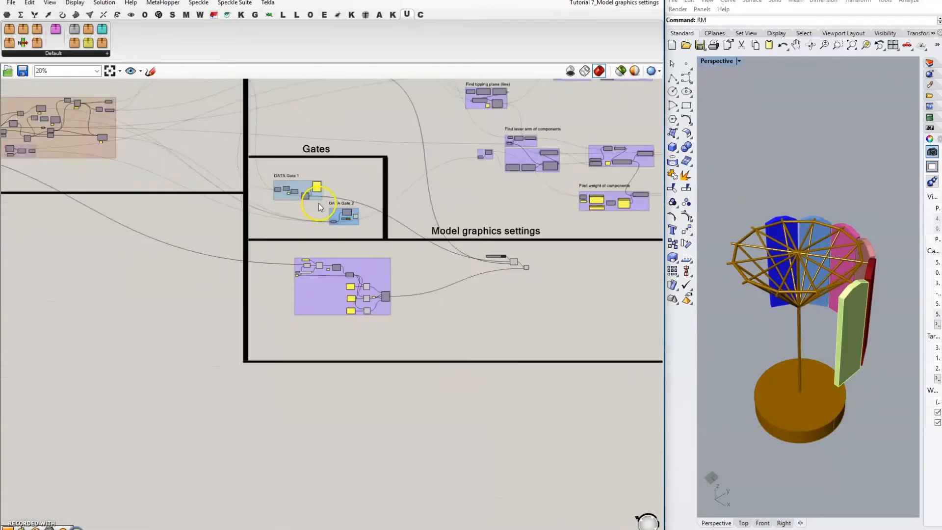
scroll(411, 221, up, 8)
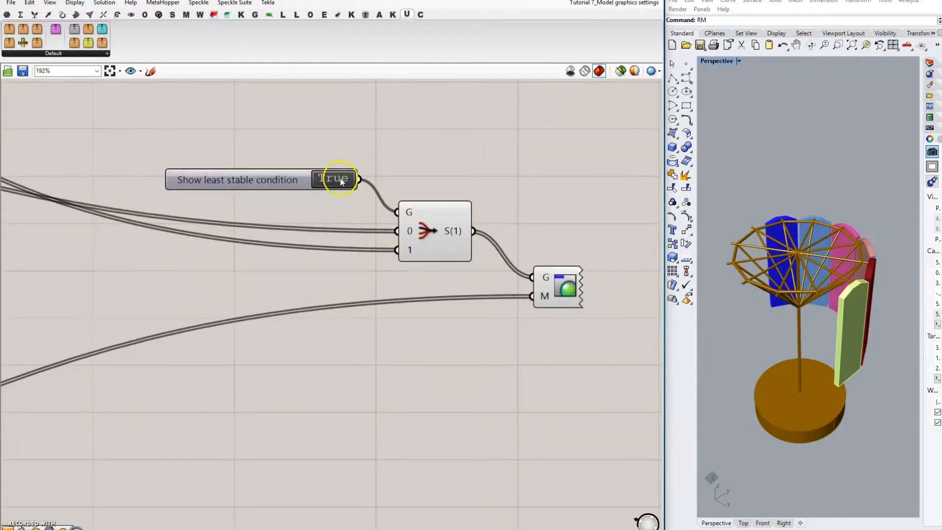
Step: Test the display toggle by switching it to False and back to True
double_click(340, 178)
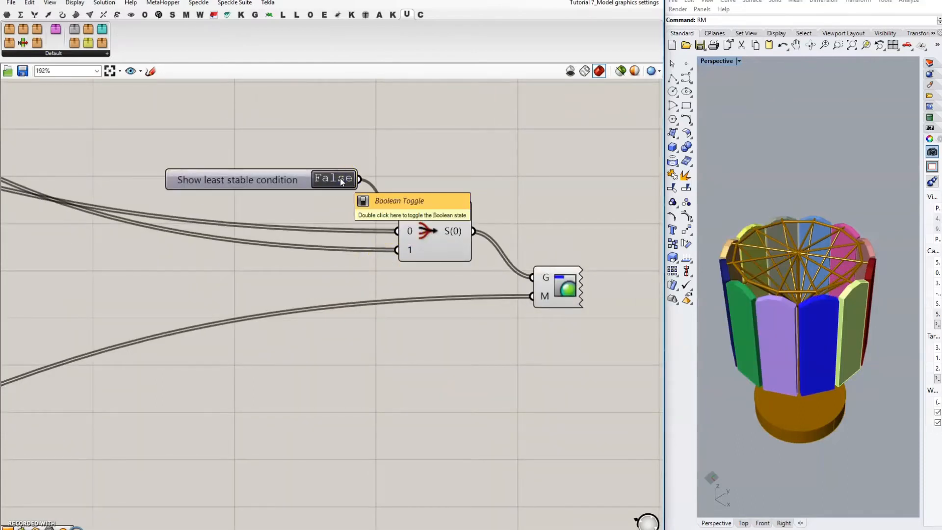
double_click(340, 178)
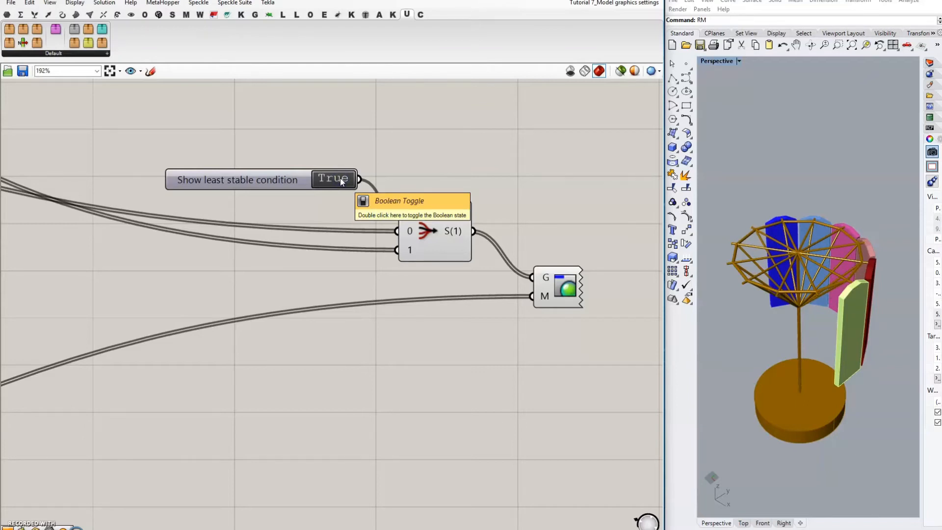
click(479, 181)
drag(362, 162, 471, 257)
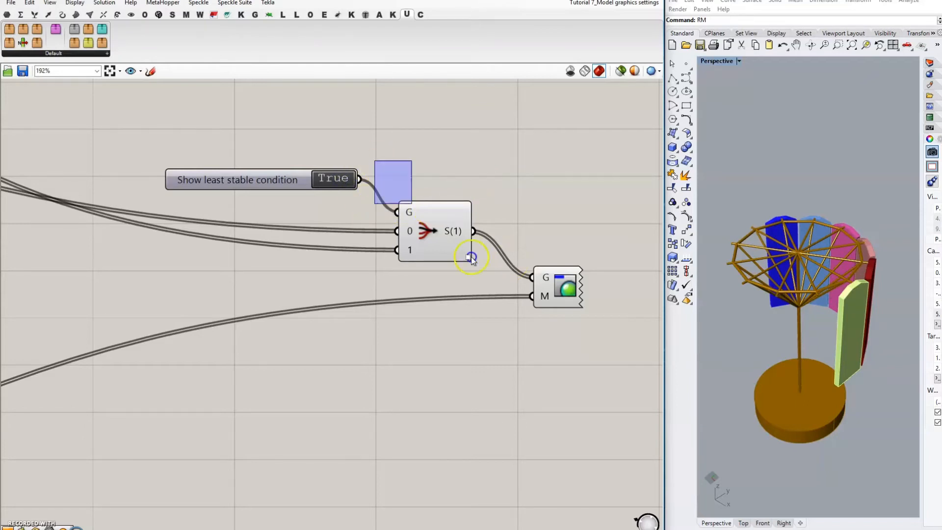
middle_click(490, 177)
click(522, 144)
click(557, 167)
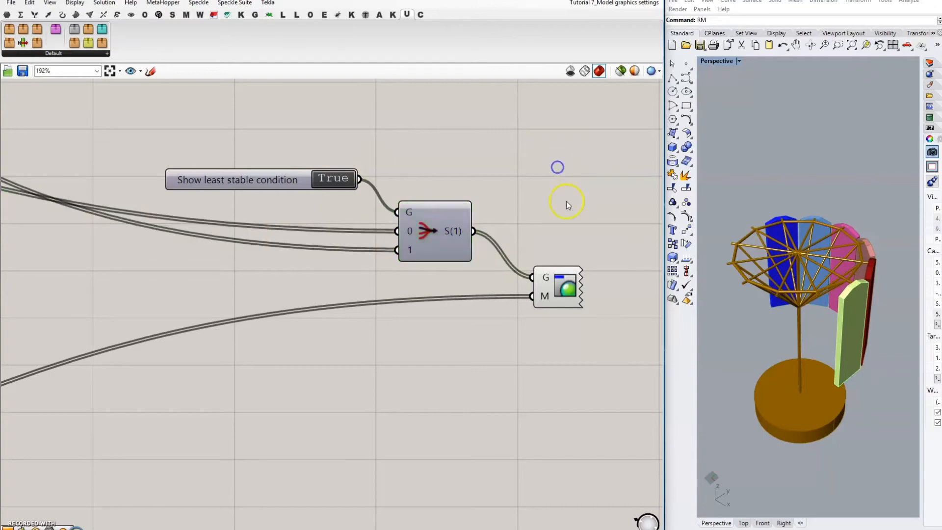
Step: Group the toggle, Stream Filter and Custom Preview and name the group 'Display partial loading?'
drag(116, 149, 633, 374)
key(ctrl+g)
right_click(497, 191)
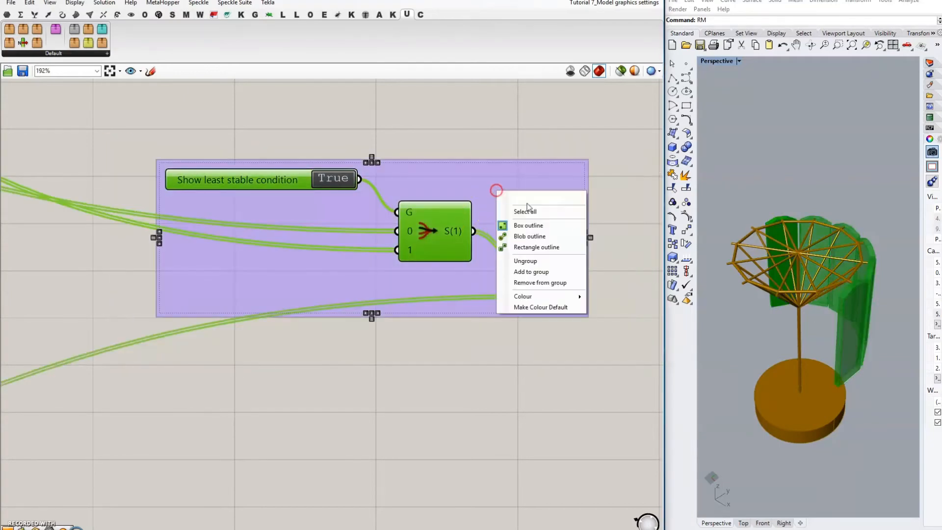
click(560, 195)
text(Di)
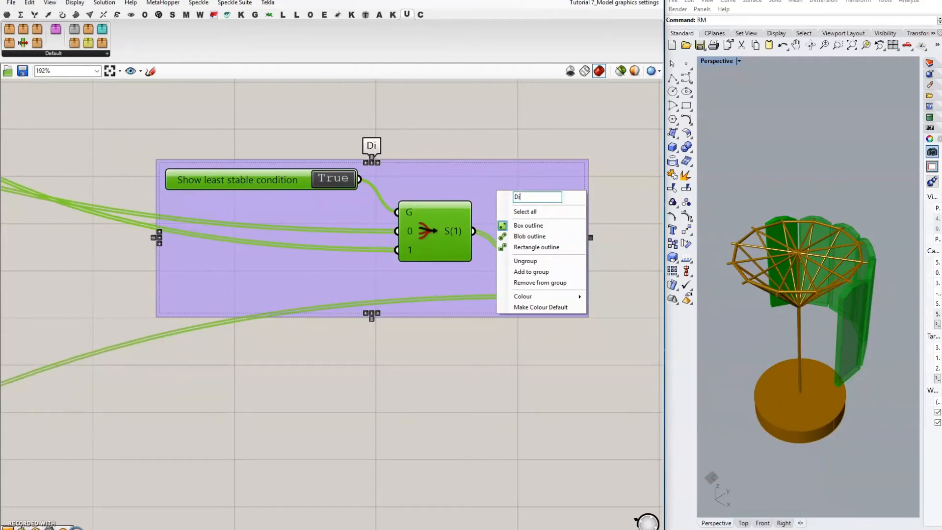
text(splay partioal)
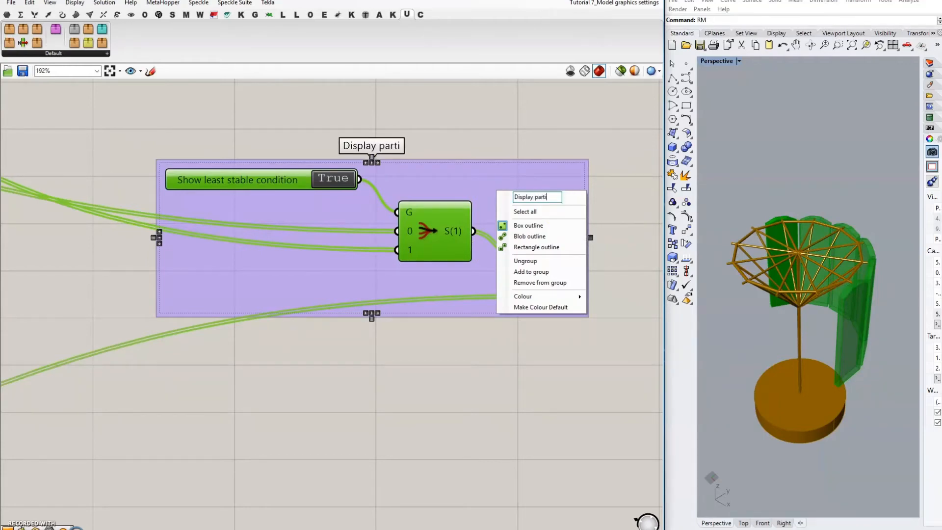
key(BackSpace)
key(BackSpace)
key(BackSpace)
text(al loading?)
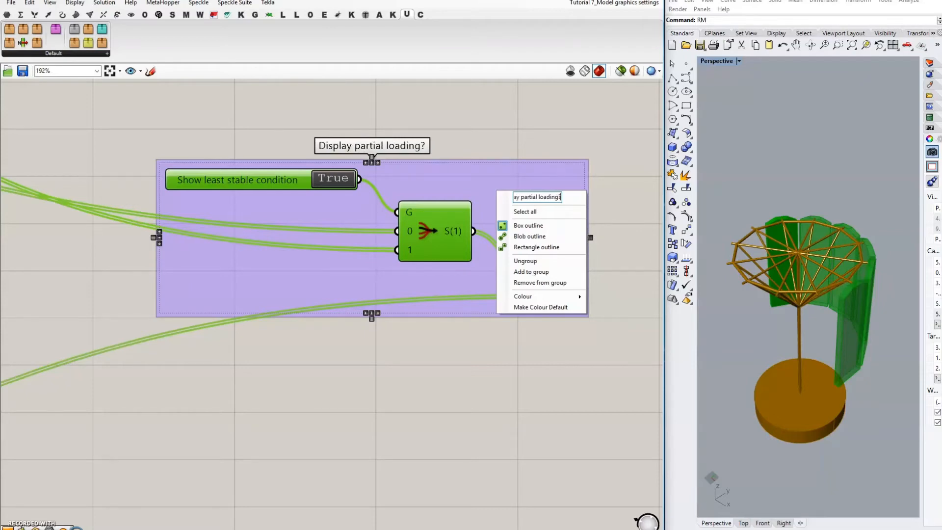
click(496, 138)
scroll(399, 220, down, 5)
scroll(398, 220, down, 2)
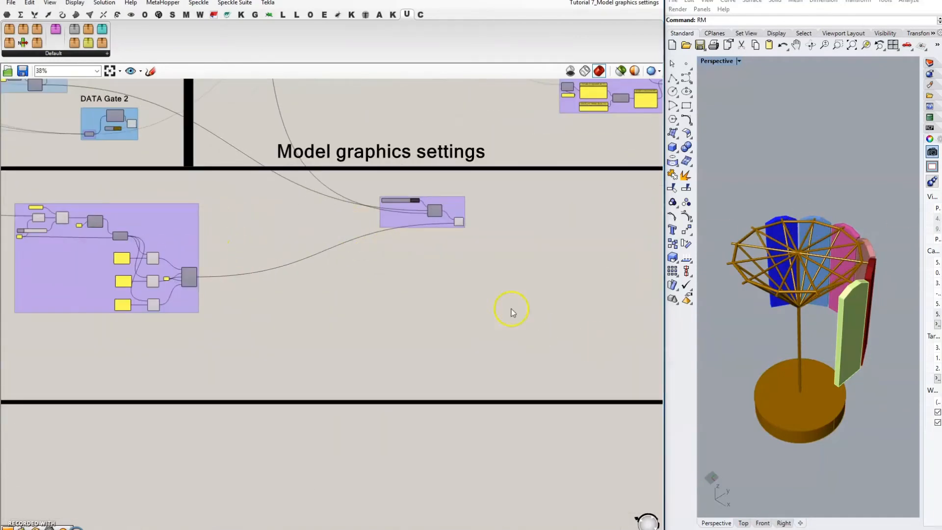
Step: Add a Bounding Box component to the canvas via a 'union' search
scroll(246, 302, up, 1)
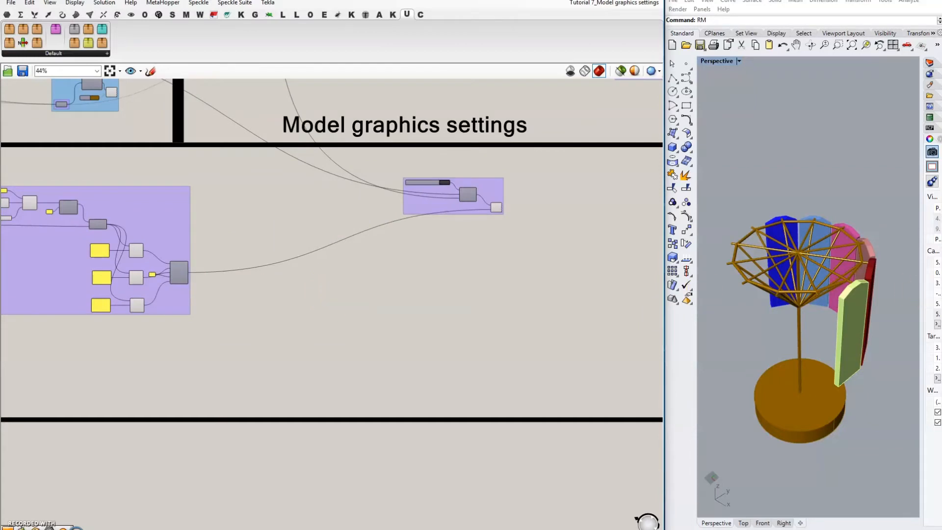
double_click(399, 323)
text(union)
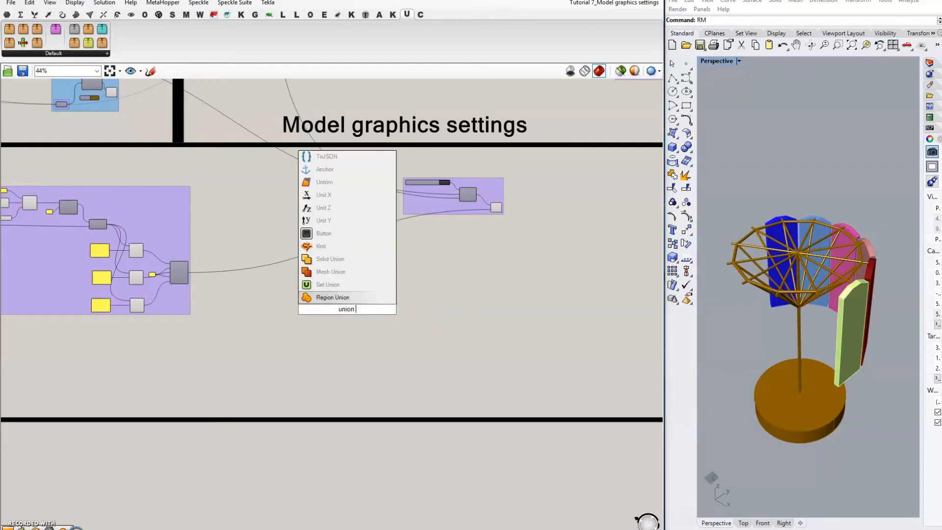
scroll(330, 273, down, 4)
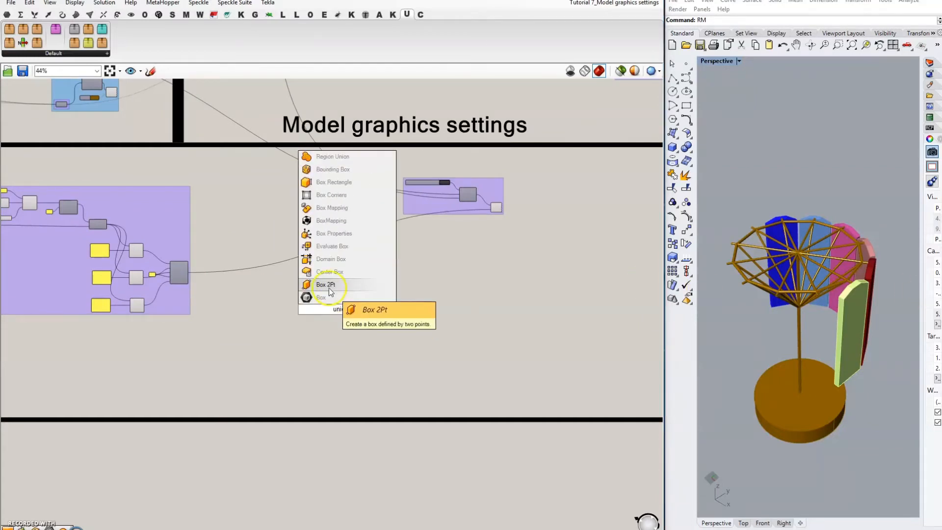
click(348, 168)
scroll(349, 308, up, 5)
drag(352, 318, 353, 310)
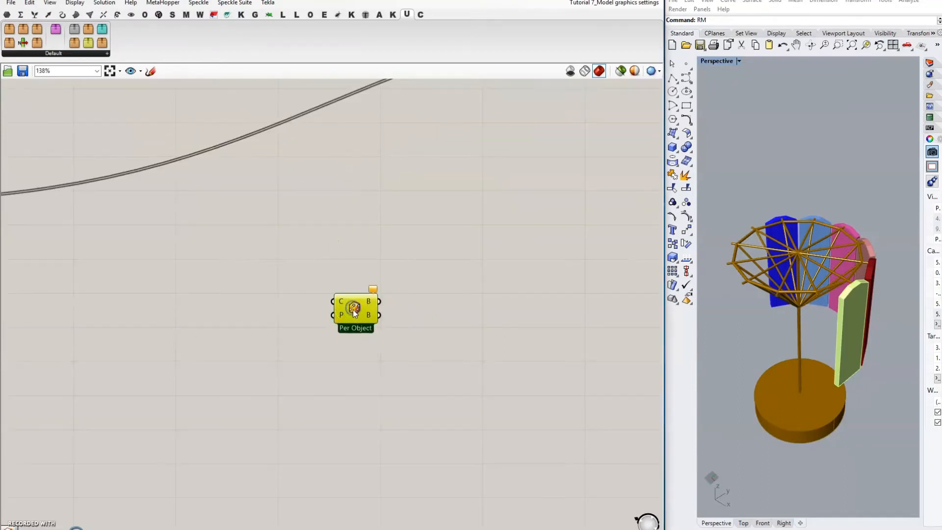
click(356, 327)
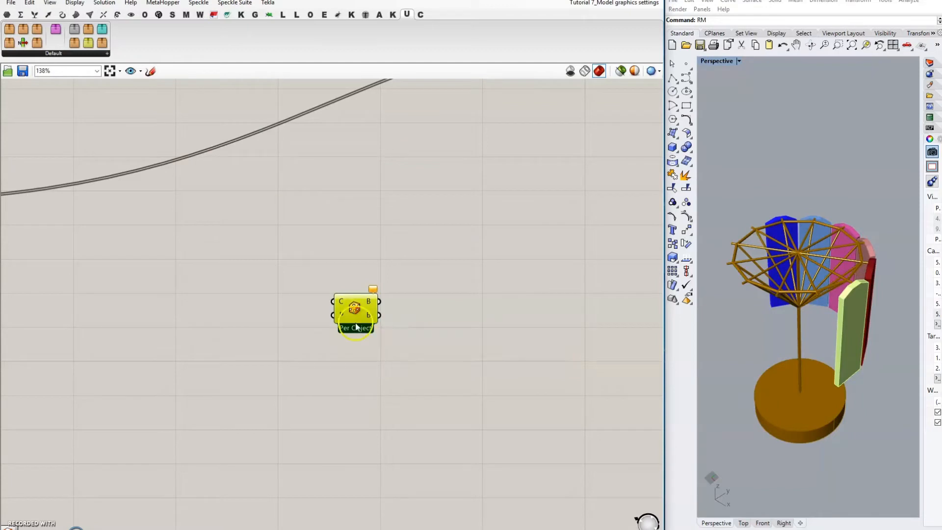
scroll(356, 329, up, 2)
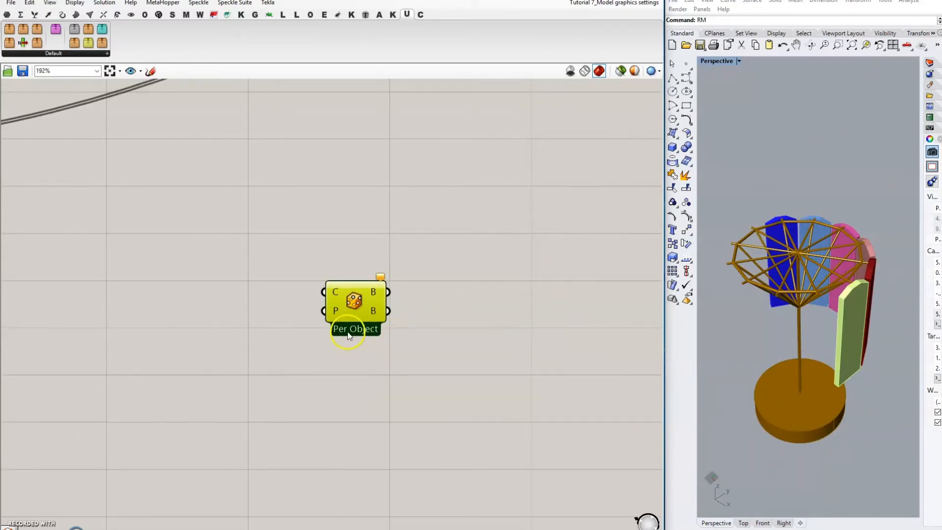
Step: Switch the Bounding Box from Per Object to Union Box mode
right_click(351, 334)
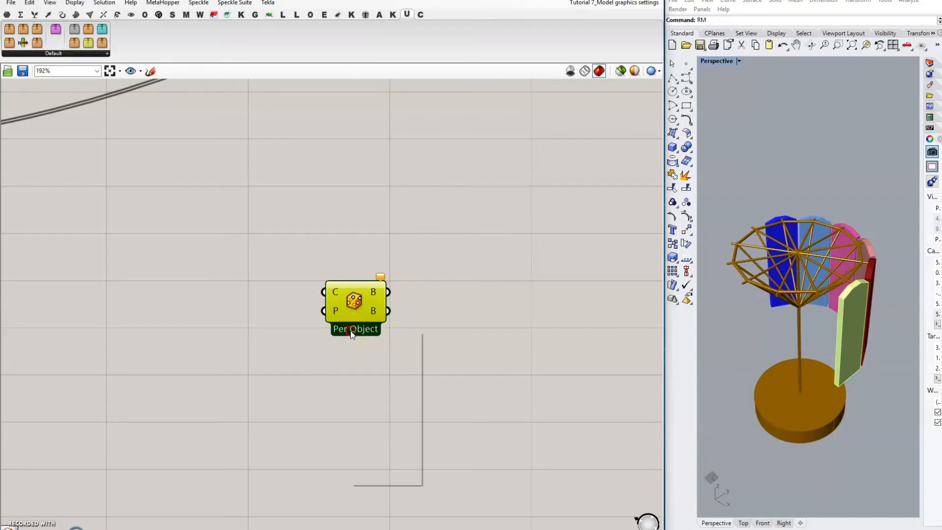
right_click(351, 314)
right_click(351, 314)
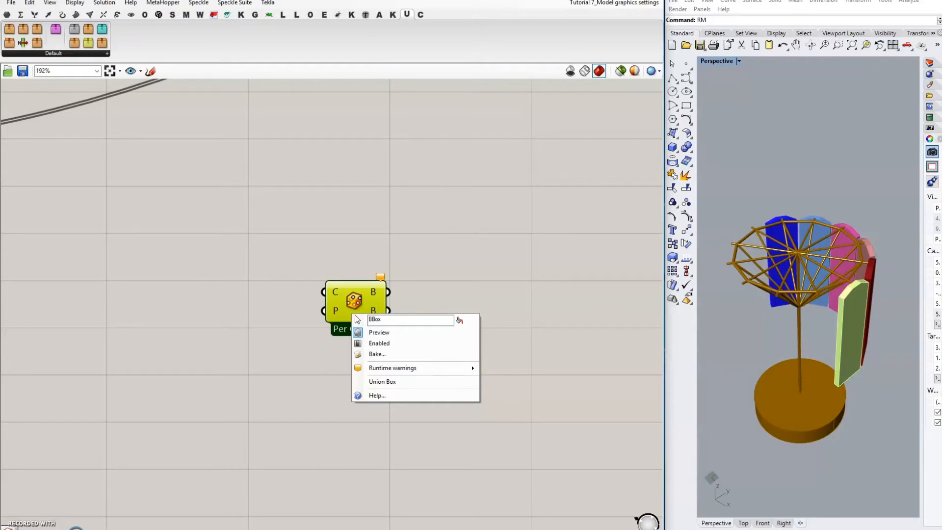
click(391, 382)
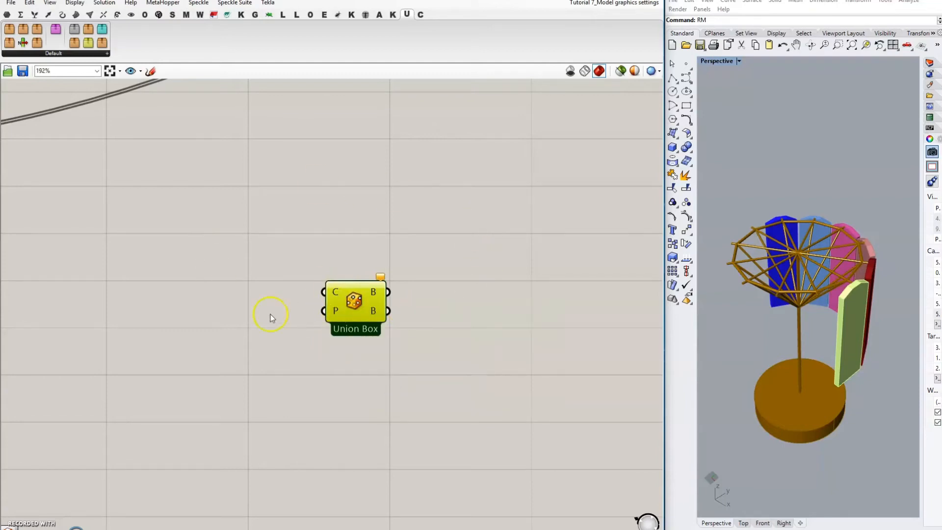
scroll(473, 232, down, 5)
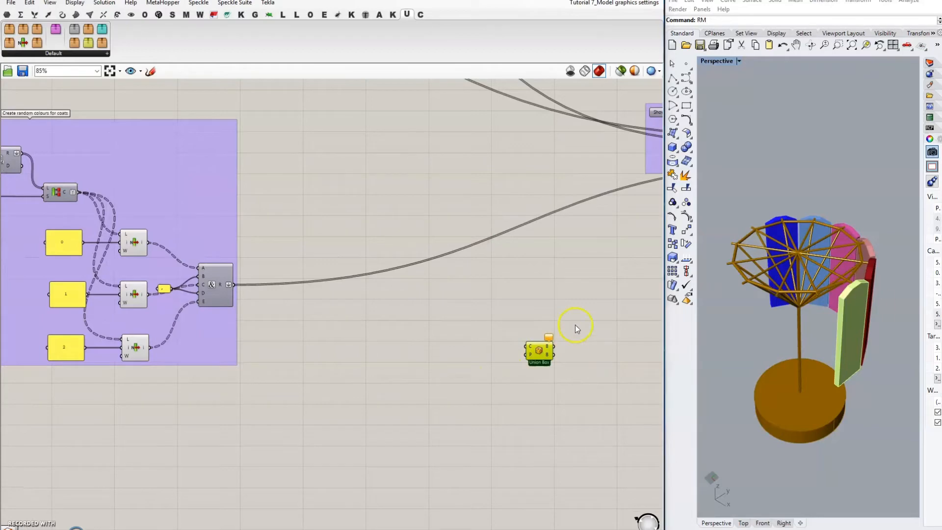
Step: Wire DATA Gate 2's S(0) stand geometry into the Union Box's C input and inspect the box
drag(526, 347, 489, 285)
scroll(566, 433, down, 7)
scroll(73, 204, up, 5)
scroll(484, 295, down, 5)
scroll(465, 296, down, 3)
scroll(481, 295, up, 10)
scroll(309, 208, down, 3)
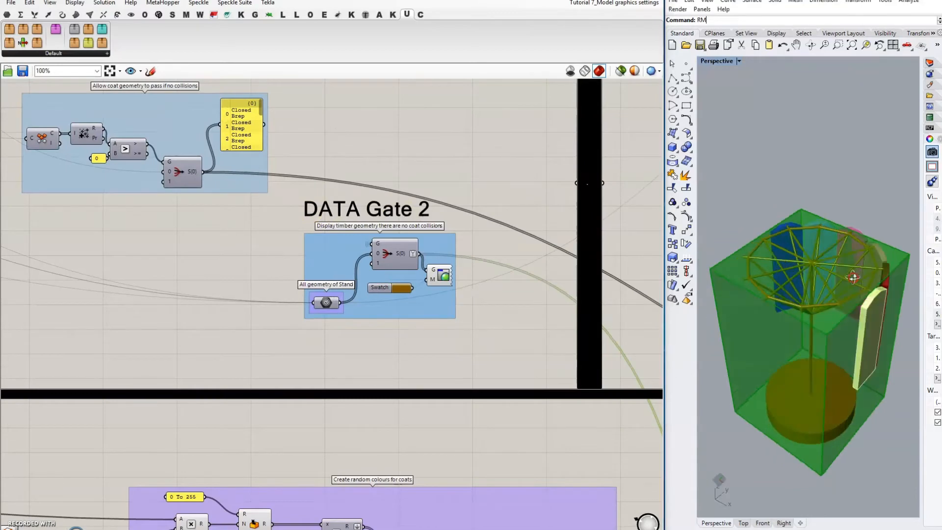
mouse_move(853, 278)
right_down()
mouse_move(862, 347)
mouse_move(854, 289)
right_up()
scroll(229, 231, down, 3)
scroll(277, 280, down, 3)
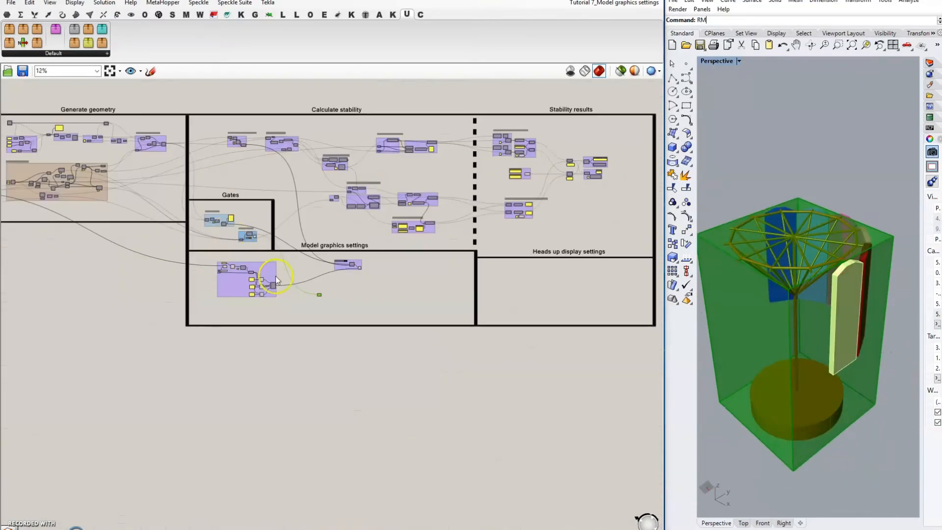
scroll(319, 294, up, 10)
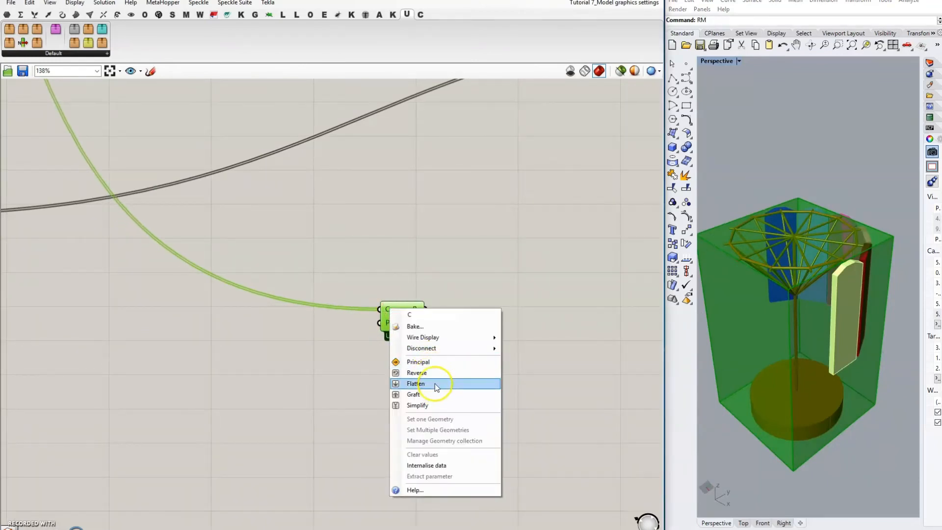
Step: Flatten the geometry entering the Union Box's C input
click(417, 383)
right_drag(495, 328, 424, 332)
click(469, 200)
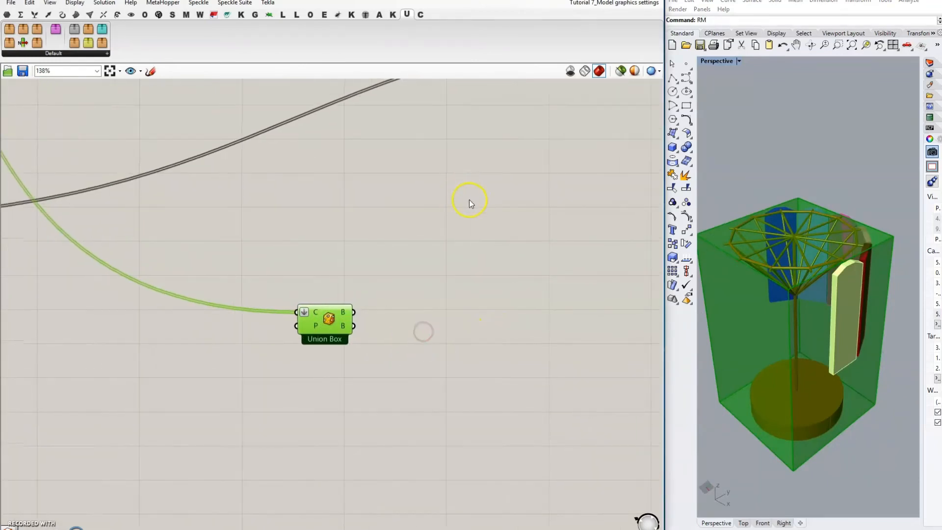
Step: Add a Brep Edges component fed by the Union Box output
double_click(464, 234)
text(brep)
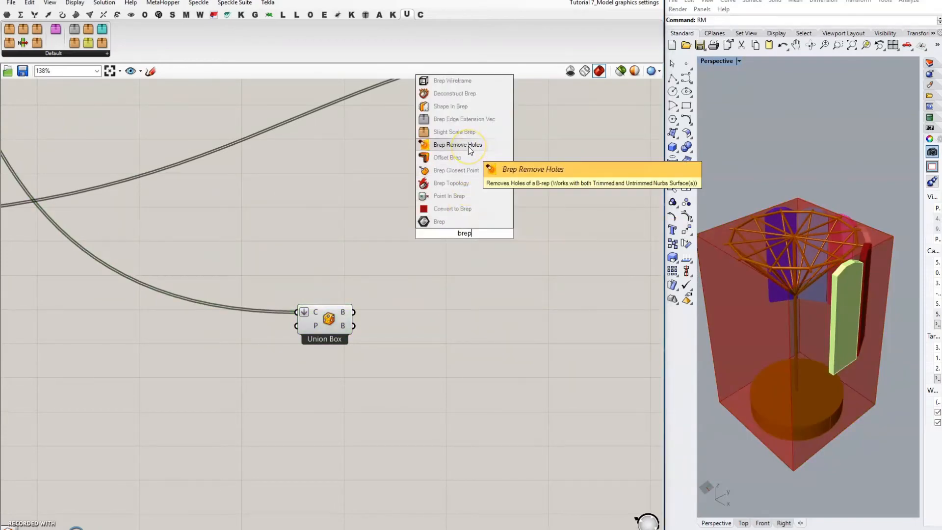
text( edge)
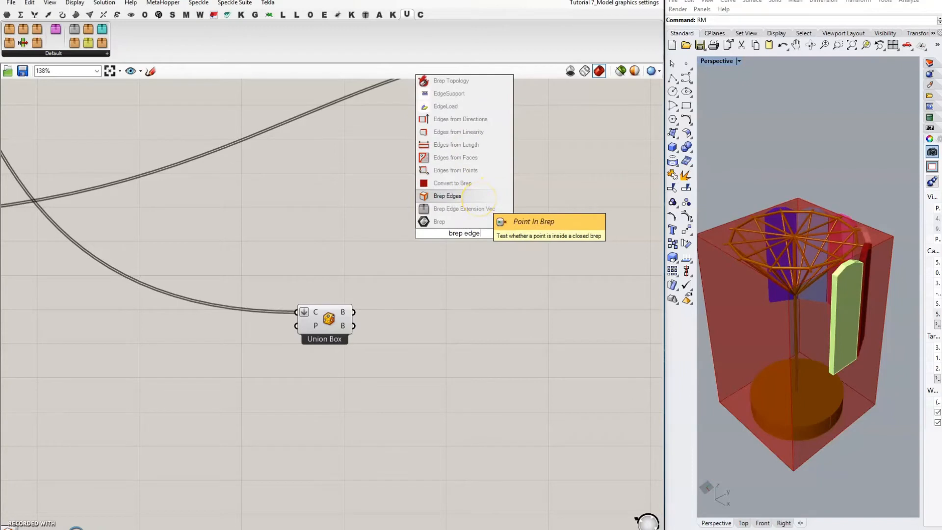
click(447, 196)
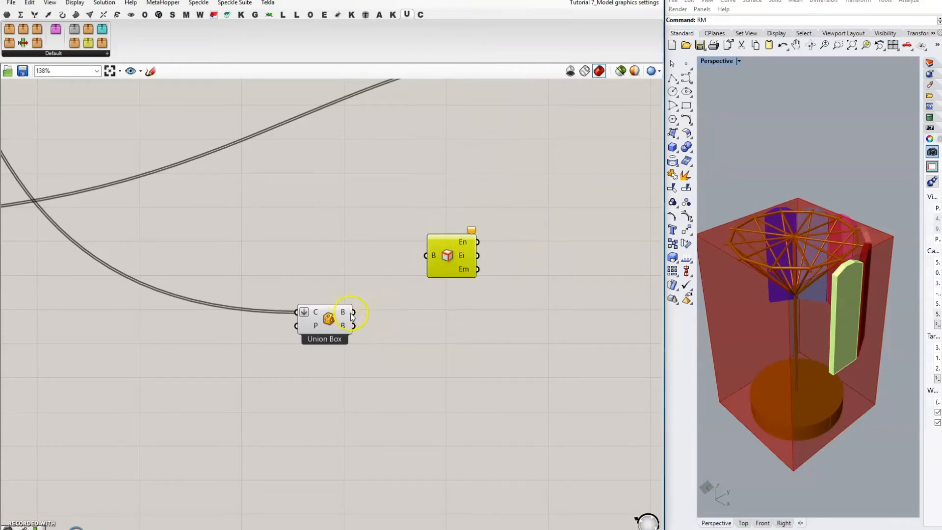
drag(353, 313, 424, 266)
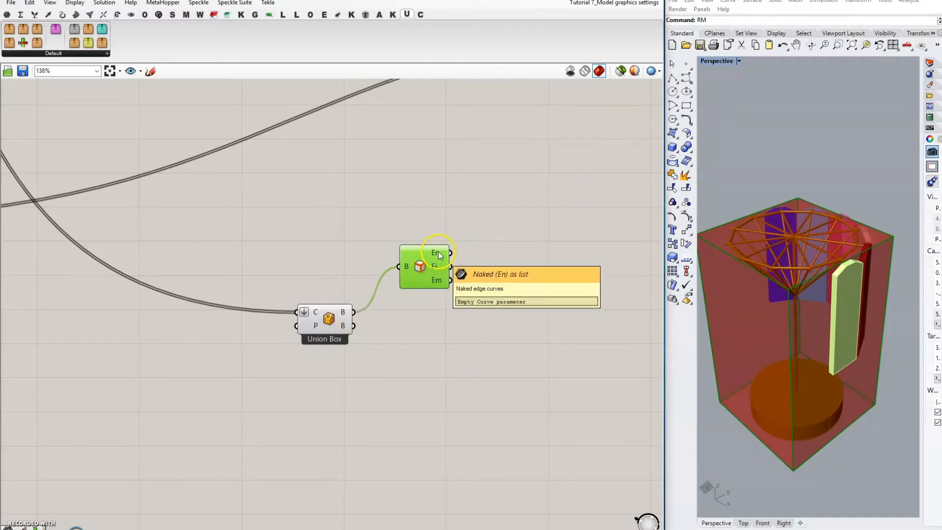
mouse_move(438, 269)
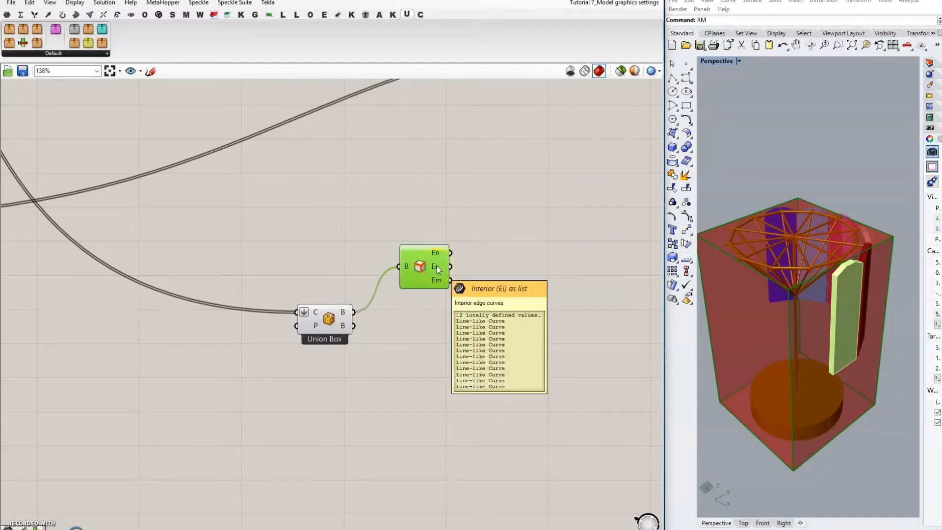
click(491, 256)
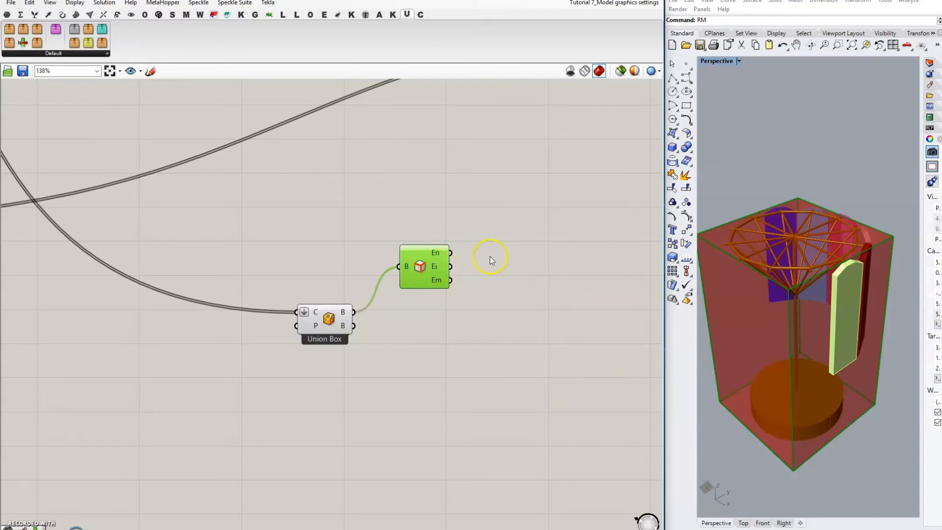
Step: Add a List Item component with the interior edges wired into its L input
double_click(531, 225)
text(item)
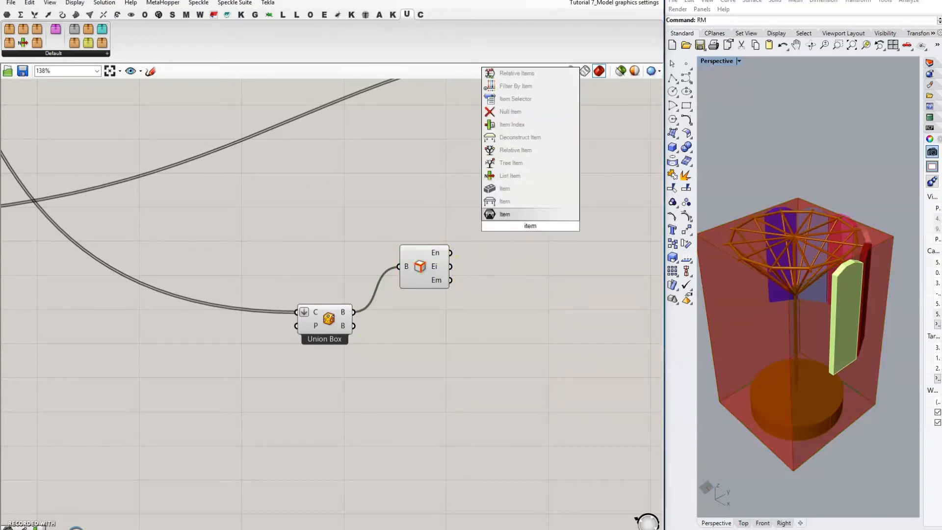
click(529, 177)
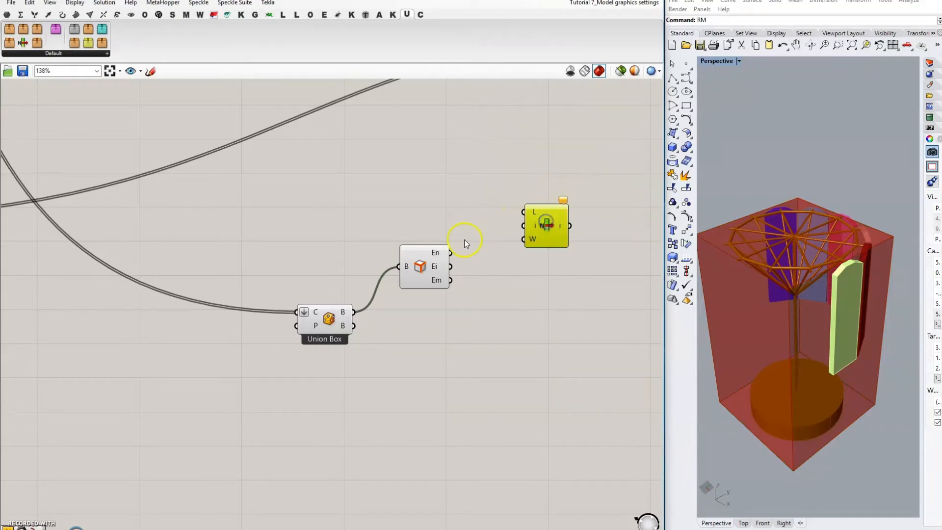
drag(451, 266, 573, 231)
click(508, 189)
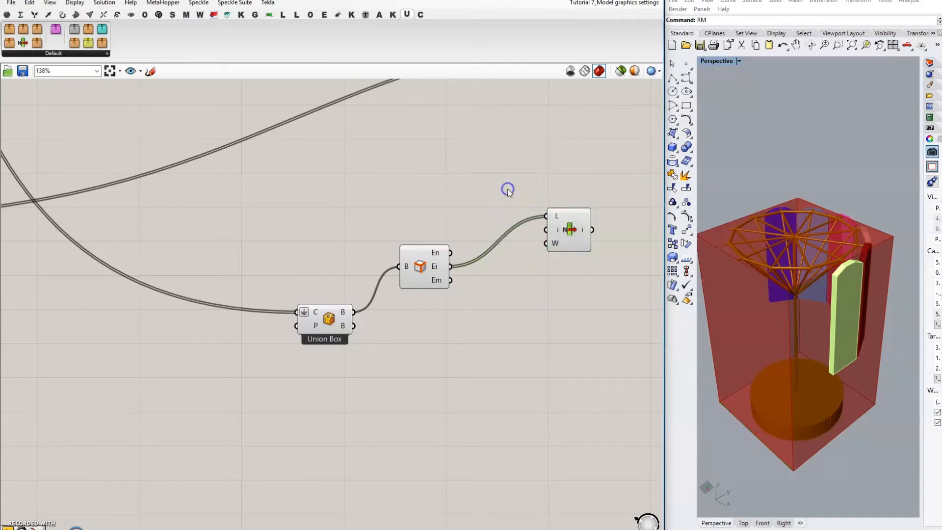
Step: Create a panel holding the indices 0, 1 and 8, enlarged to show all values
double_click(508, 189)
text(//0)
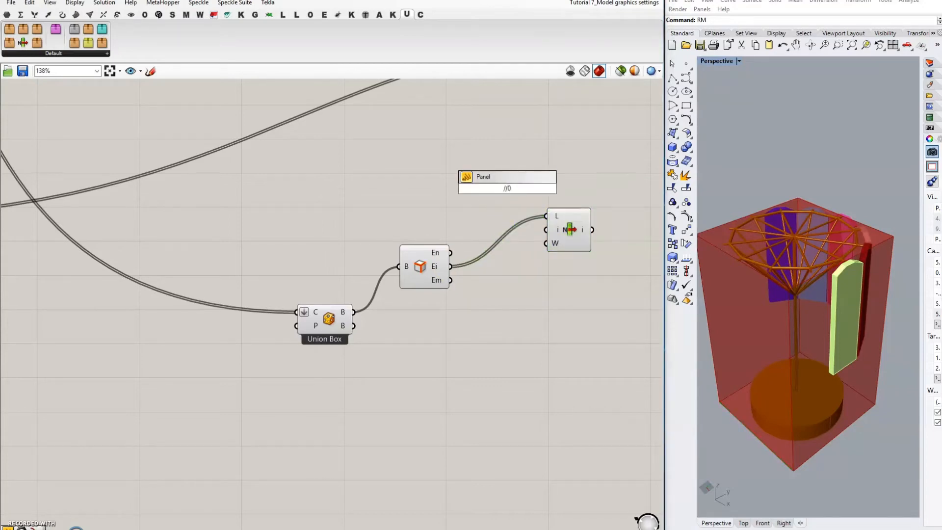
key(Return)
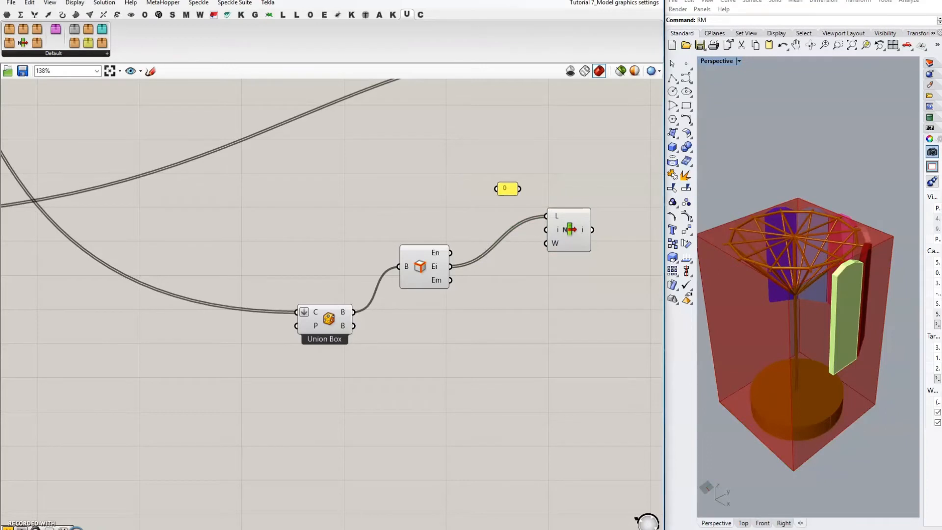
double_click(507, 189)
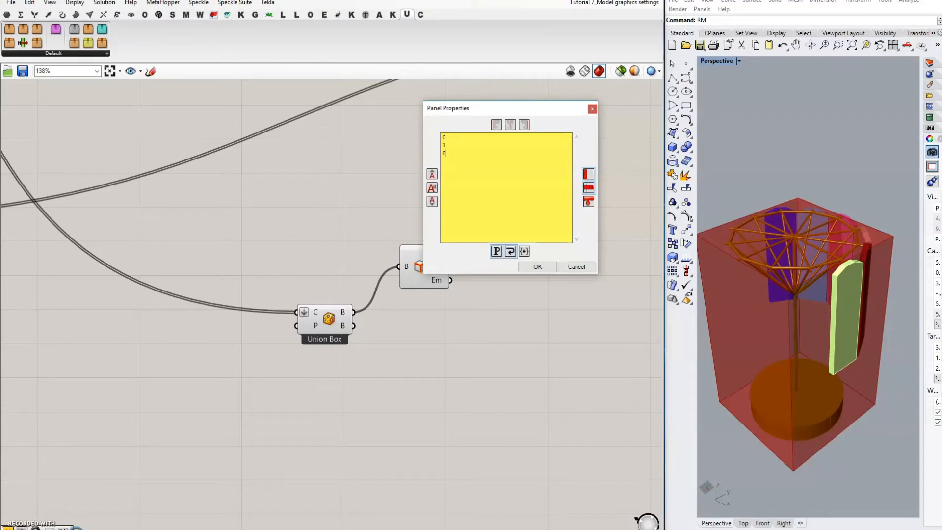
click(544, 267)
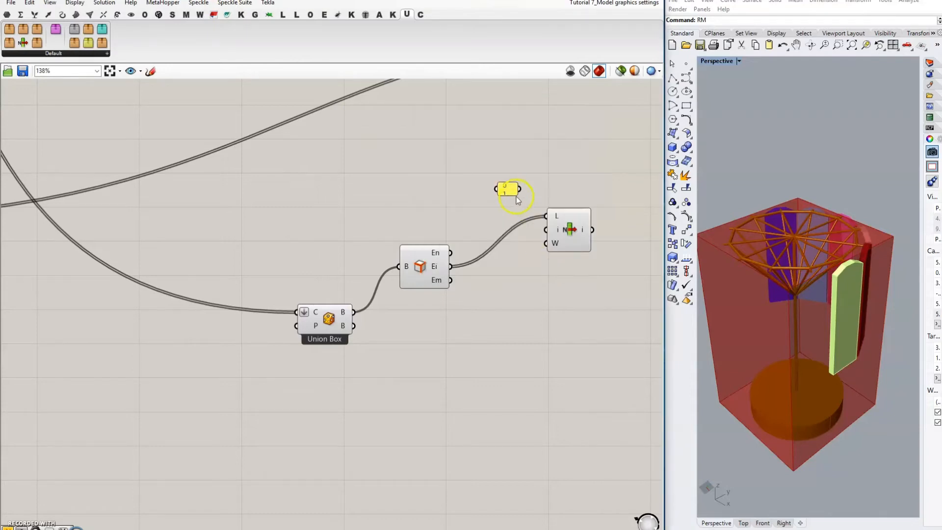
drag(516, 196, 538, 211)
click(520, 197)
scroll(520, 196, up, 3)
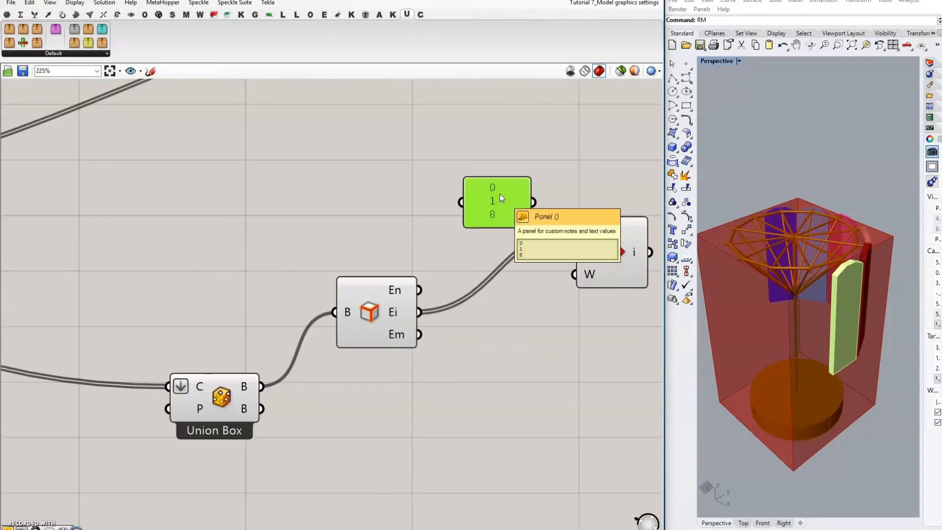
right_click(500, 195)
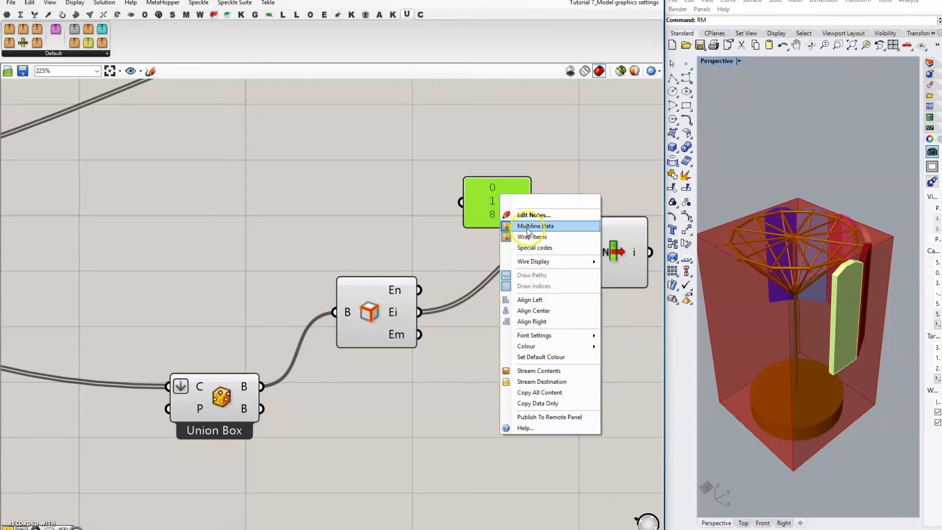
click(558, 227)
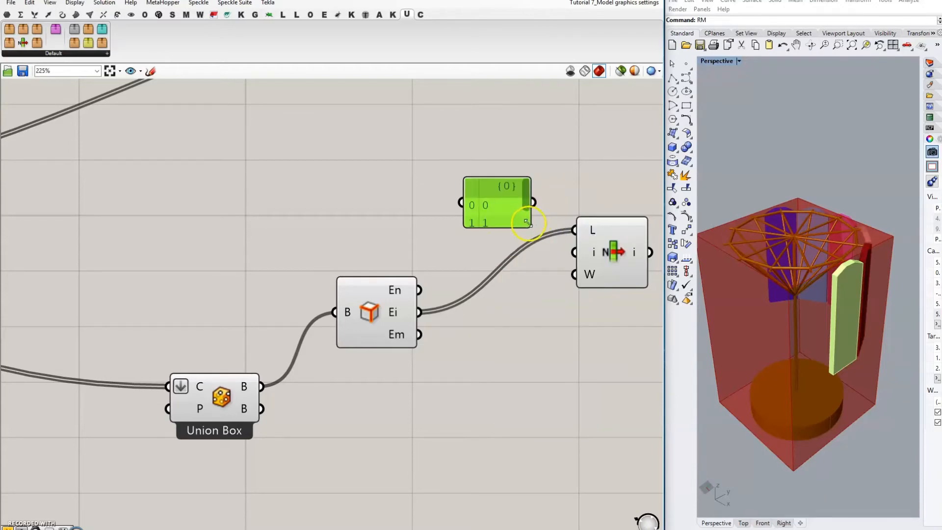
drag(530, 227, 480, 211)
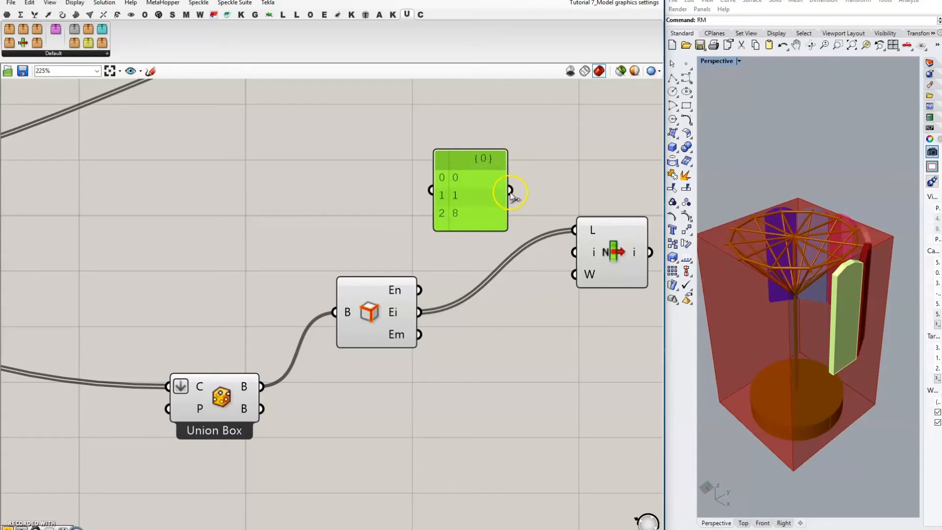
drag(510, 190, 568, 260)
right_drag(598, 319, 497, 320)
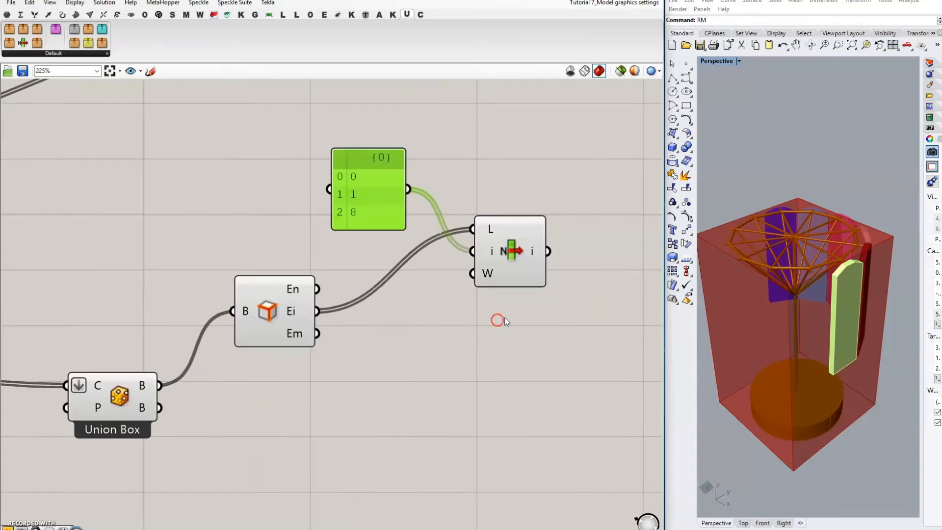
scroll(778, 312, down, 3)
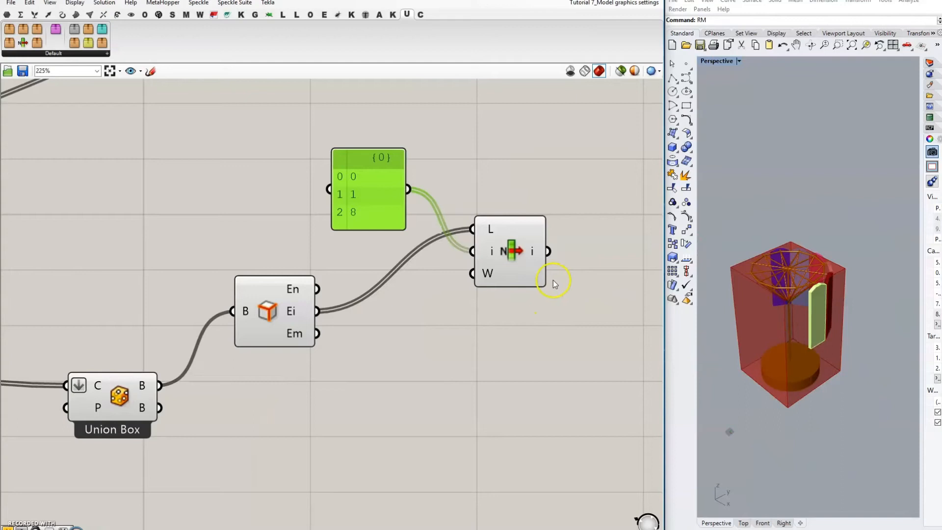
click(515, 255)
scroll(738, 376, up, 4)
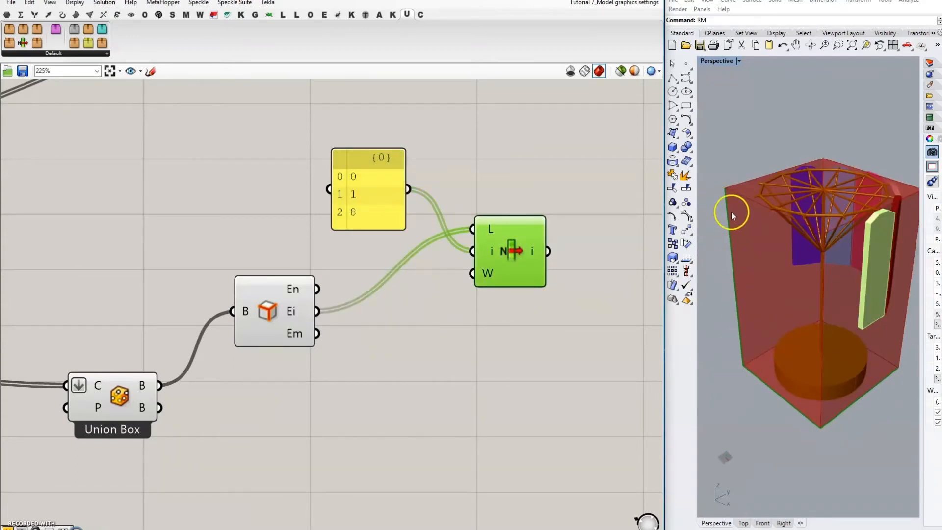
click(465, 351)
scroll(462, 256, down, 2)
right_drag(521, 236, 383, 287)
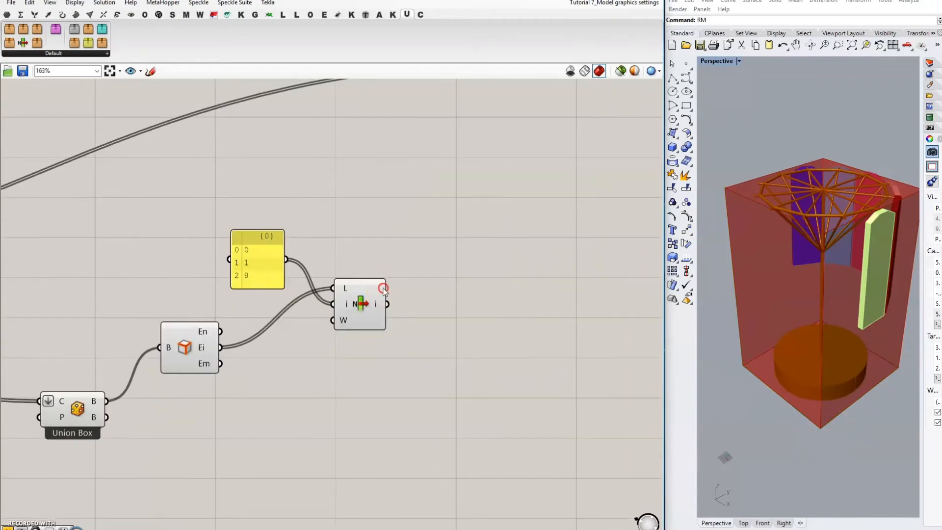
double_click(490, 225)
text(//)
key(Return)
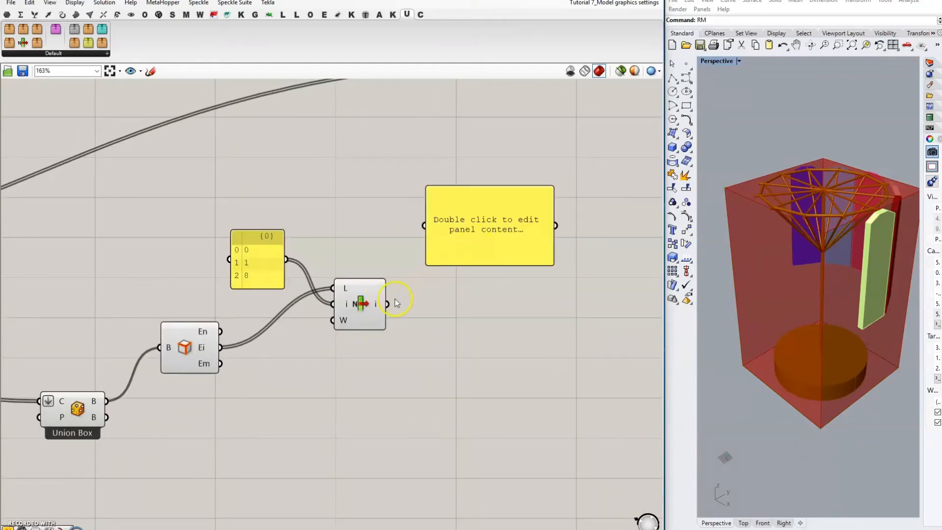
drag(388, 304, 480, 217)
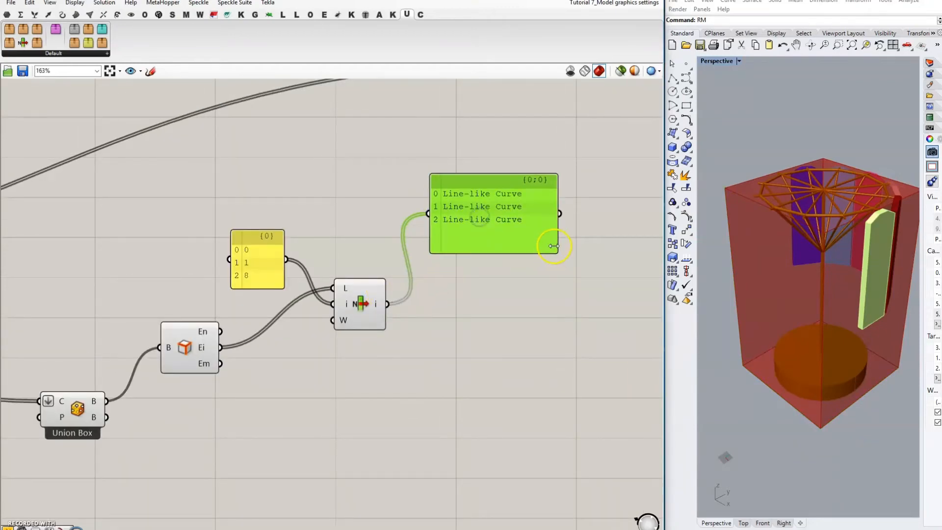
right_drag(555, 319, 450, 305)
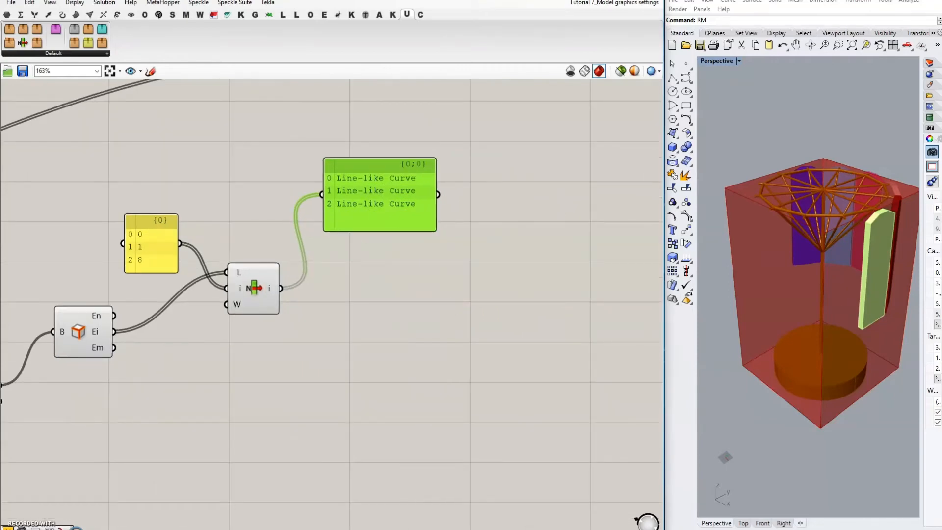
right_drag(293, 329, 325, 331)
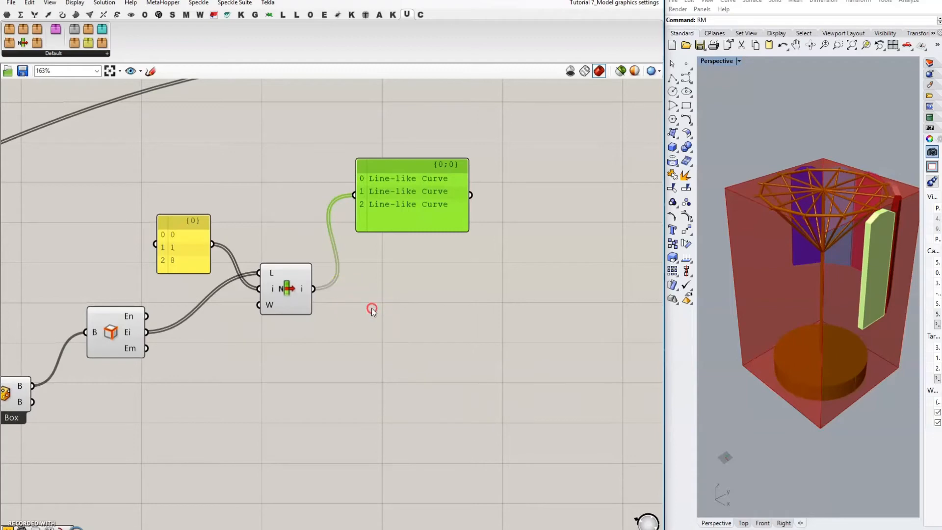
right_drag(372, 311, 433, 316)
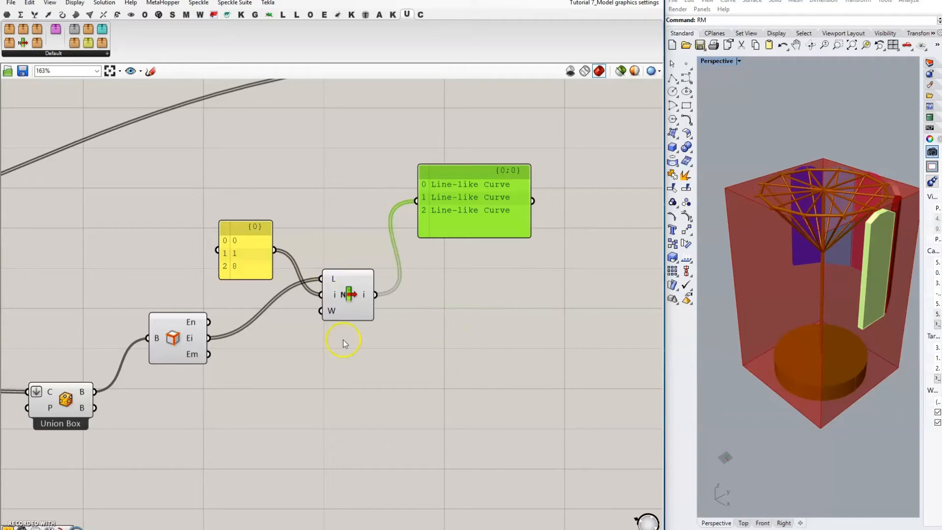
Step: Add Divide Length on the box edges with a panel value of 25 as segment length
double_click(429, 361)
text(divide)
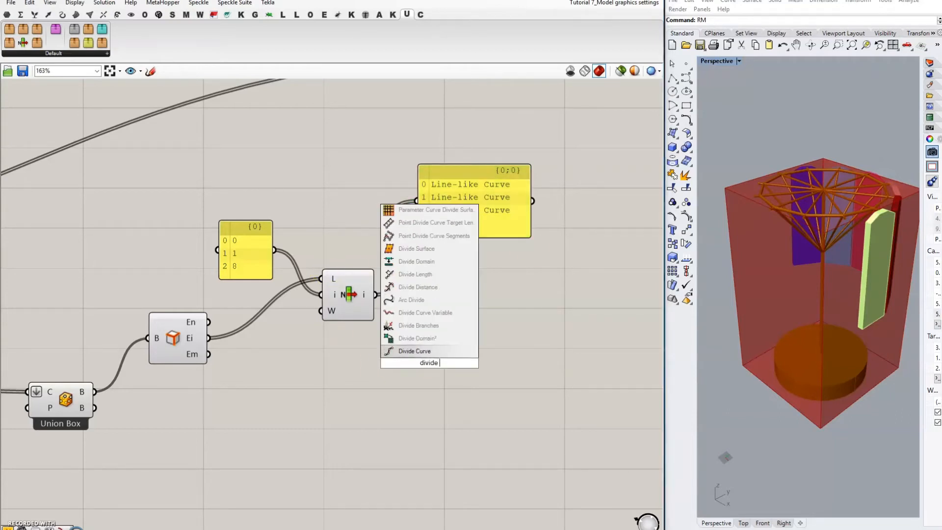
text( length)
key(Return)
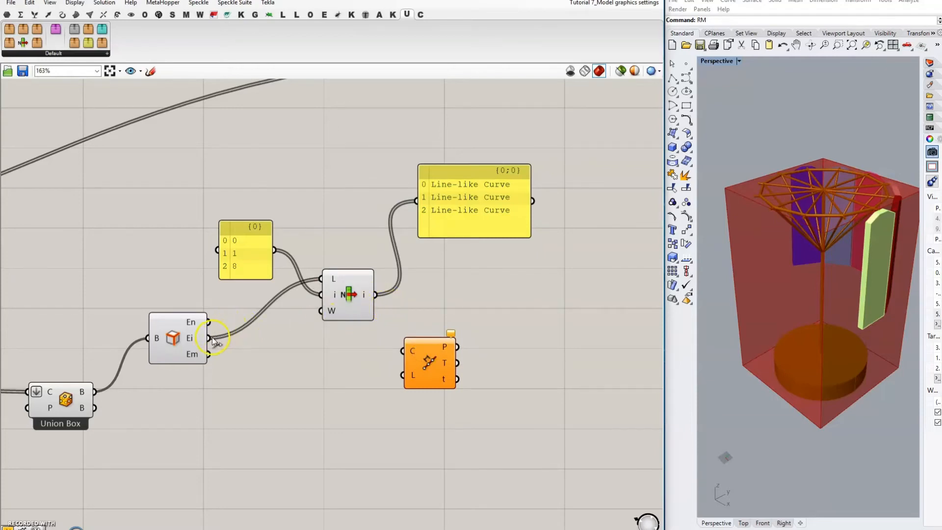
drag(209, 338, 411, 394)
click(342, 434)
double_click(342, 433)
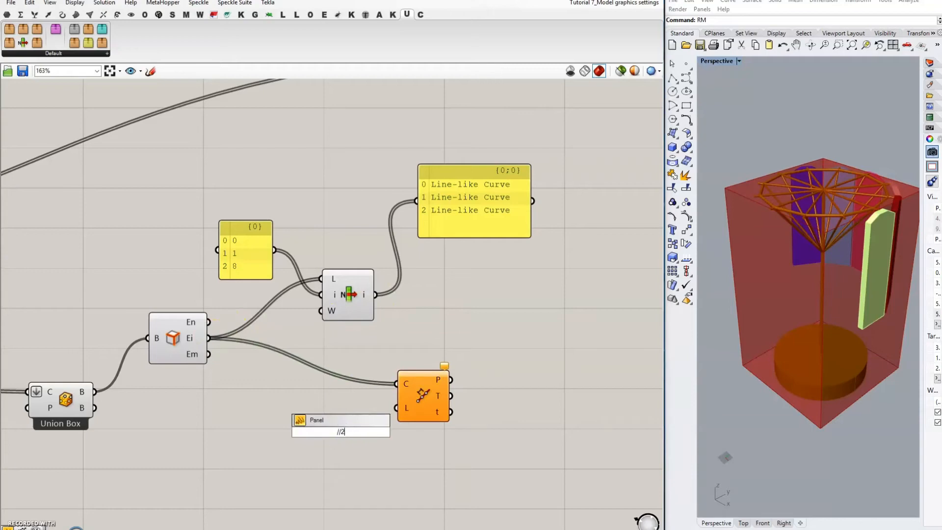
key(Return)
drag(357, 431, 397, 408)
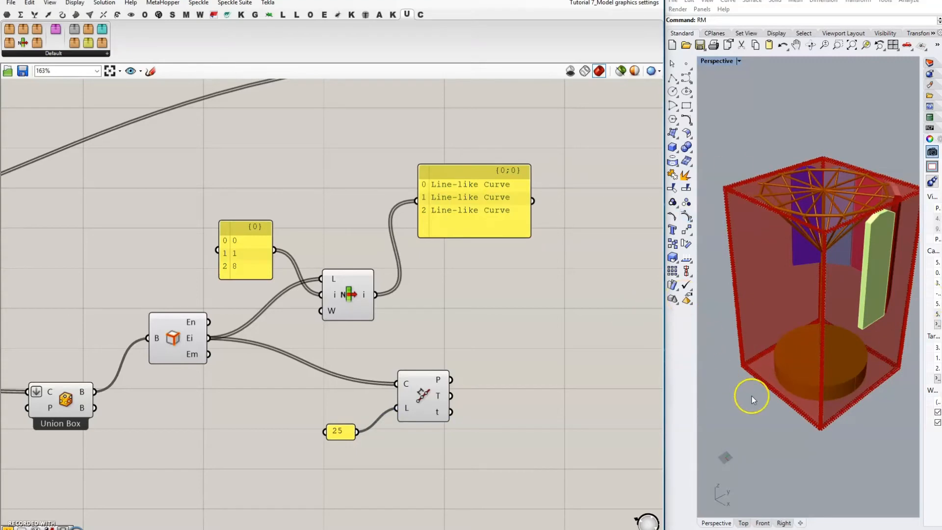
Step: Place a Dispatch component beside the division points
double_click(511, 398)
text(pa)
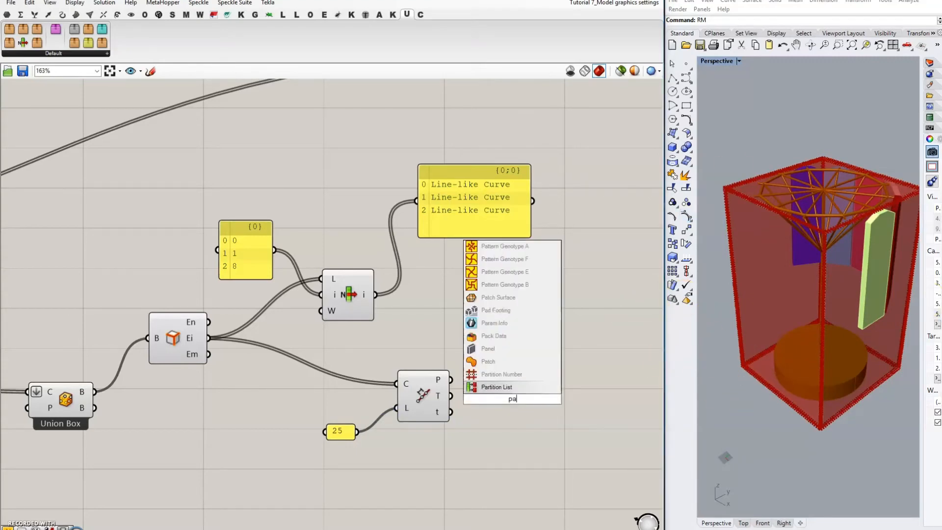
text(rtition)
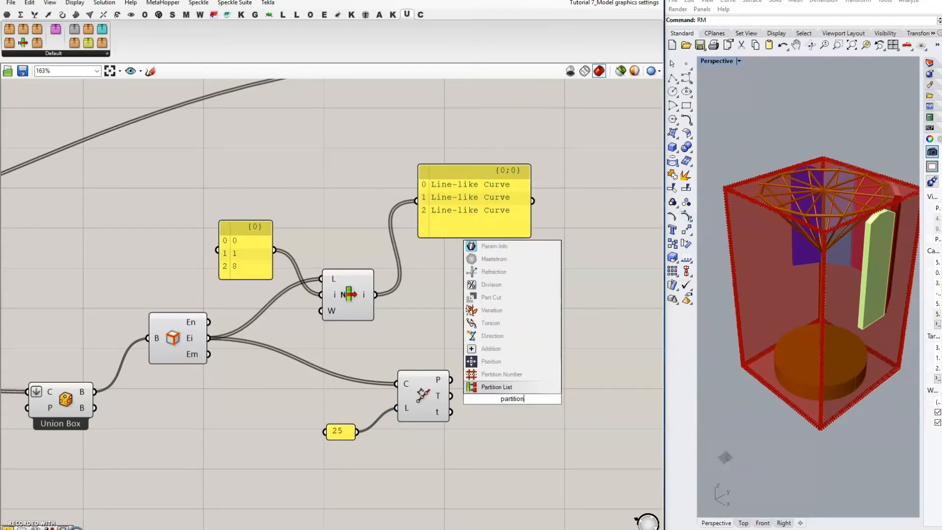
key(BackSpace)
key(BackSpace)
key(BackSpace)
key(BackSpace)
key(BackSpace)
key(BackSpace)
key(BackSpace)
key(BackSpace)
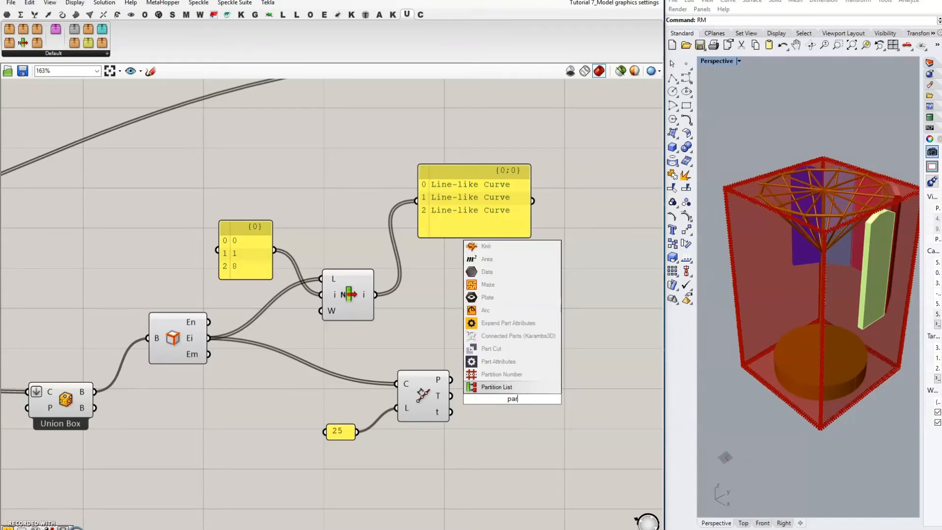
key(BackSpace)
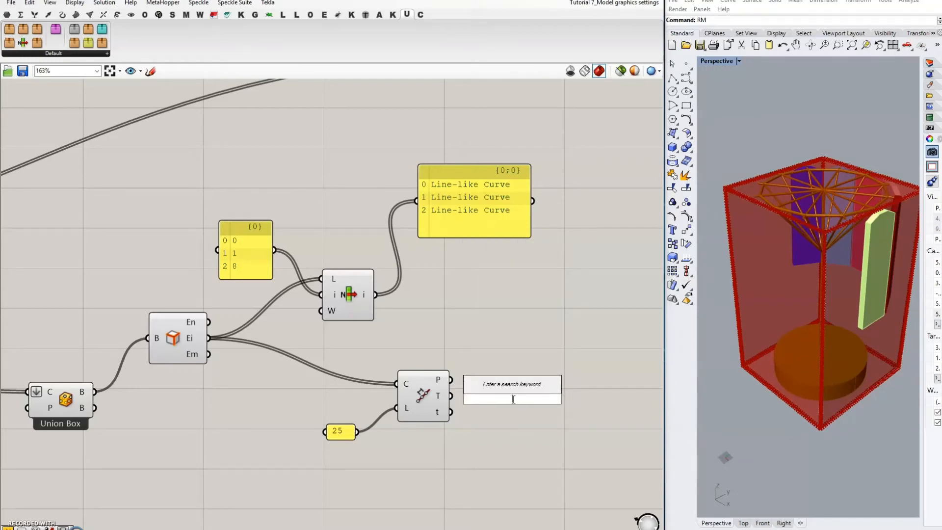
text(dispatch)
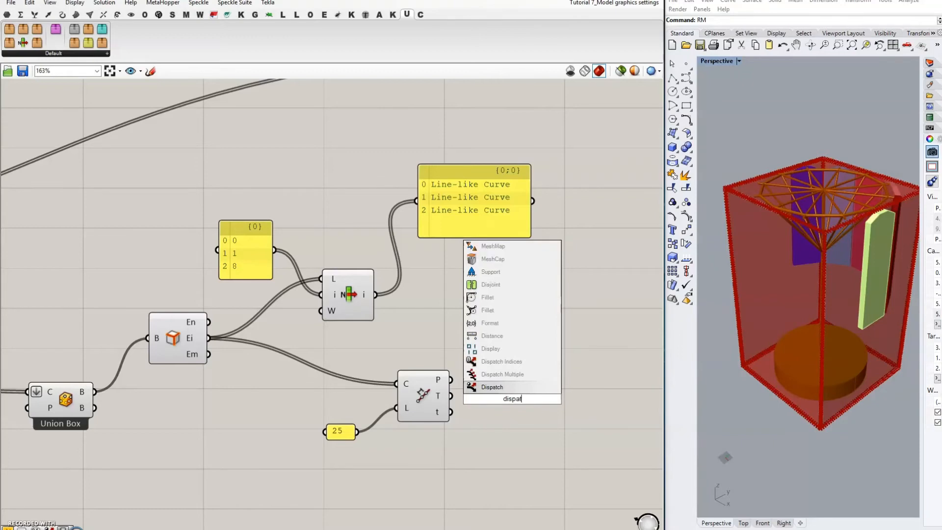
click(492, 387)
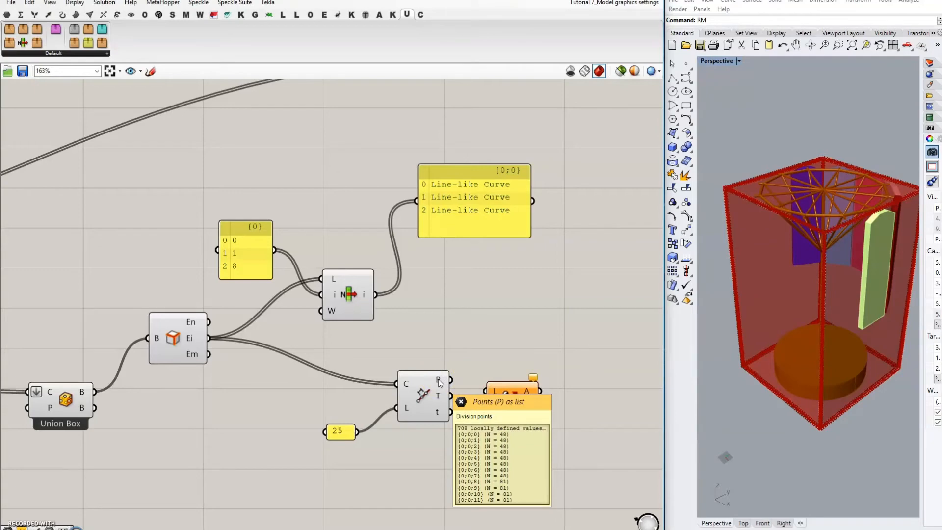
Step: Feed the division points into Dispatch's L and create a panel reading True False
drag(438, 383, 558, 413)
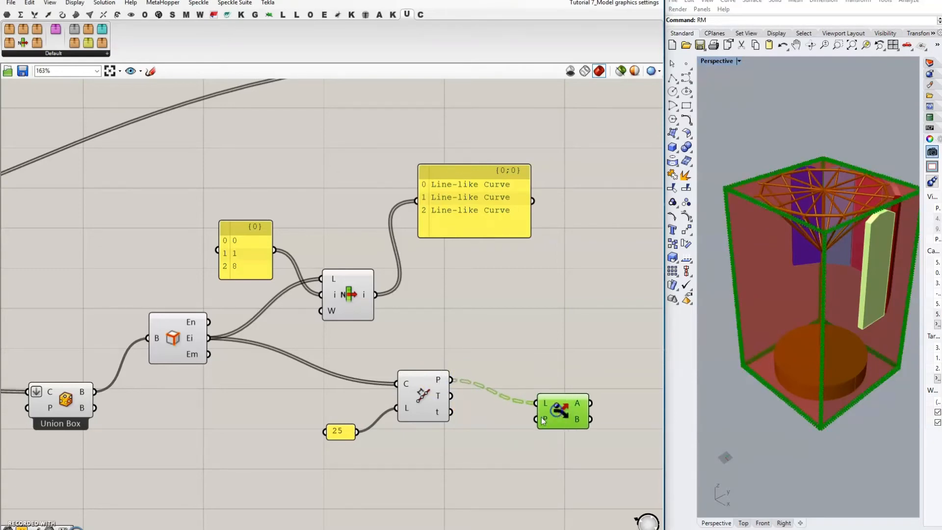
double_click(506, 445)
text(//)
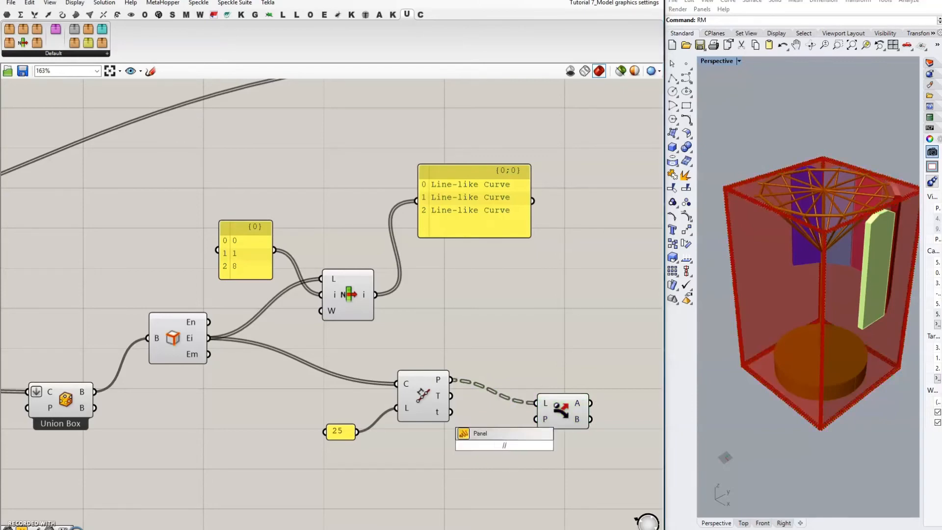
key(Return)
double_click(505, 445)
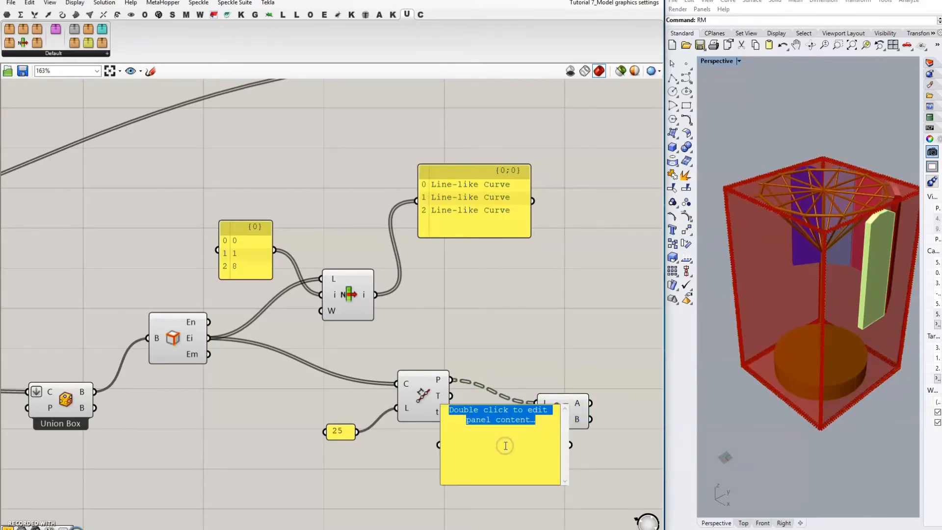
text(T)
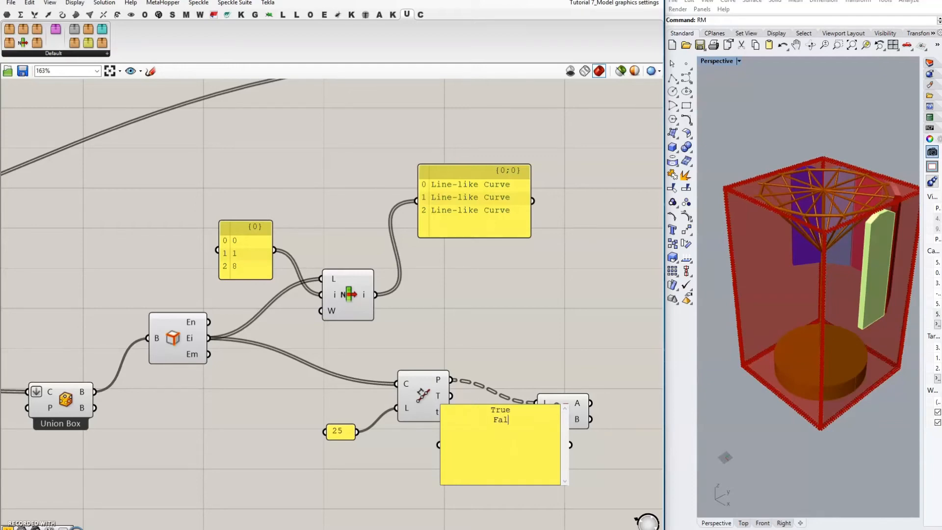
text(rue False)
click(523, 385)
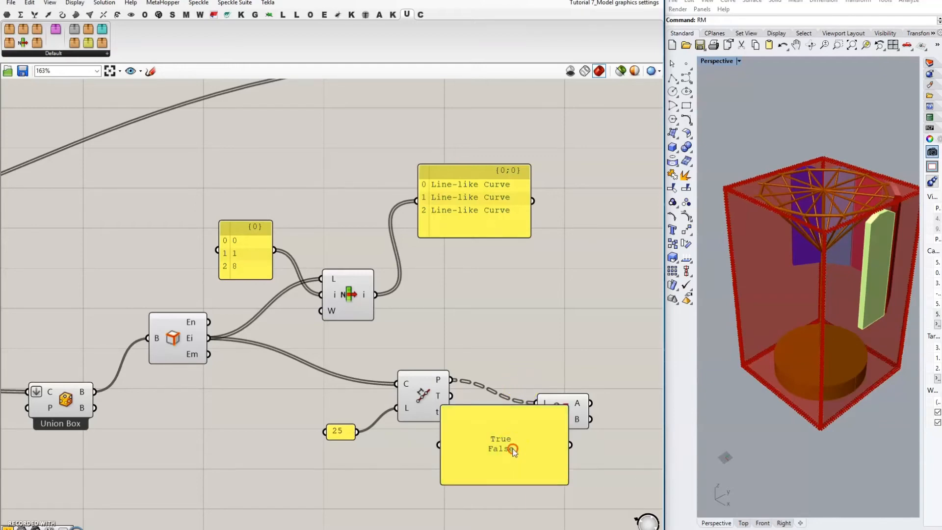
Step: Enable Multiline Data on the True/False panel and wire it into Dispatch's P pattern
right_click(514, 450)
click(535, 342)
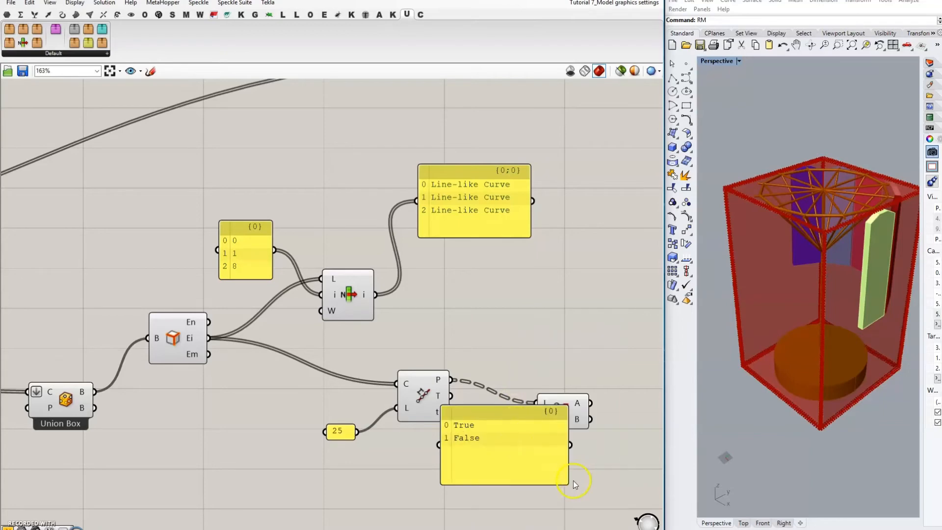
drag(567, 483, 535, 417)
right_drag(575, 481, 495, 435)
click(494, 353)
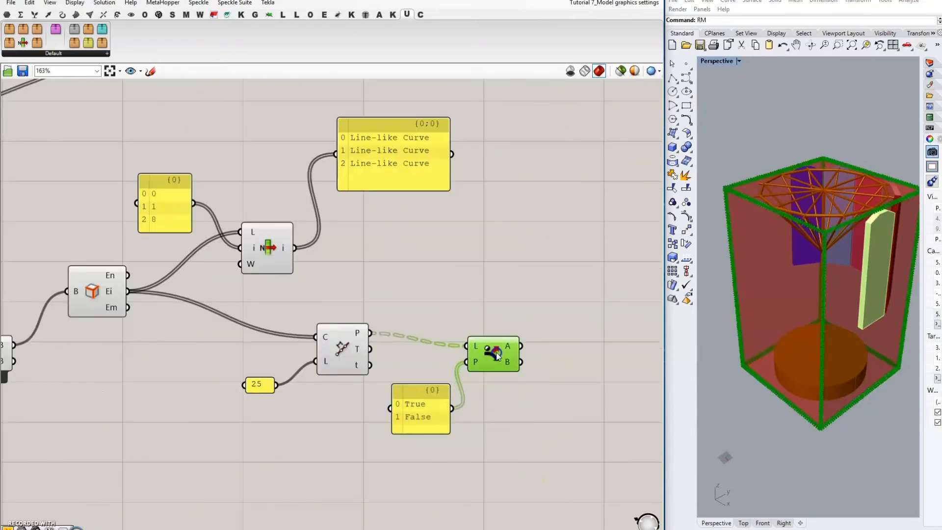
right_drag(479, 336, 407, 328)
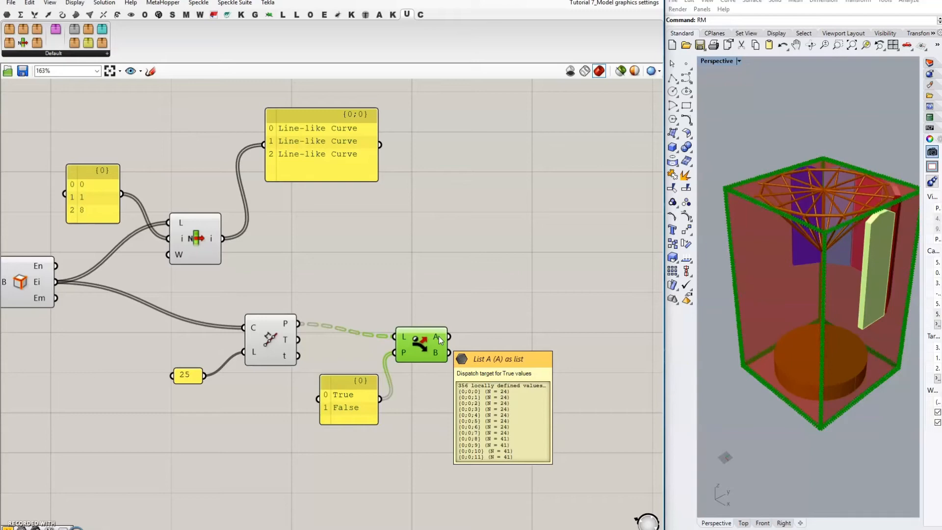
mouse_move(436, 353)
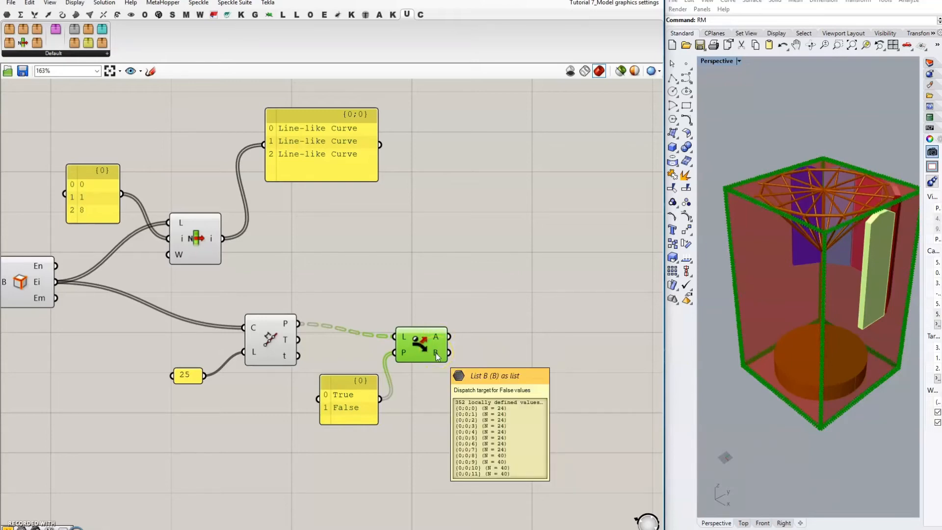
double_click(506, 323)
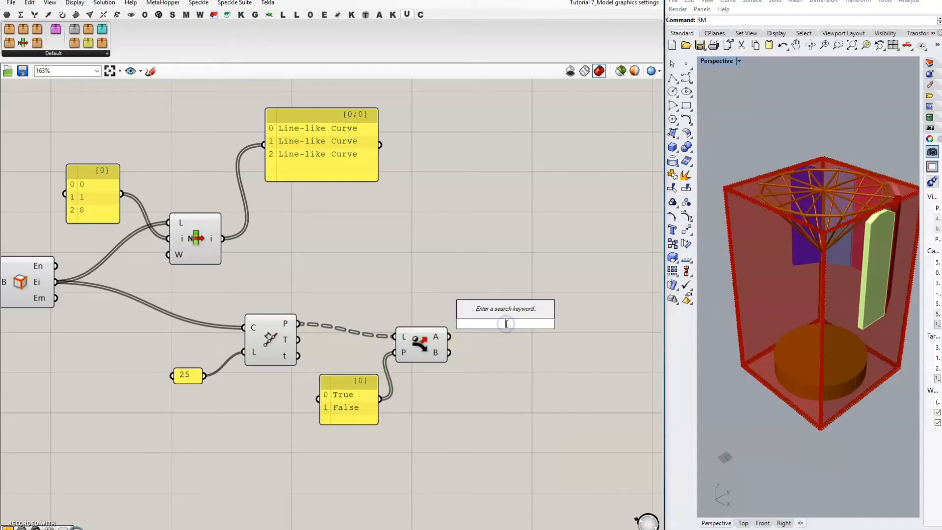
Step: Add a Line component joining Dispatch's A and B point lists
text(line)
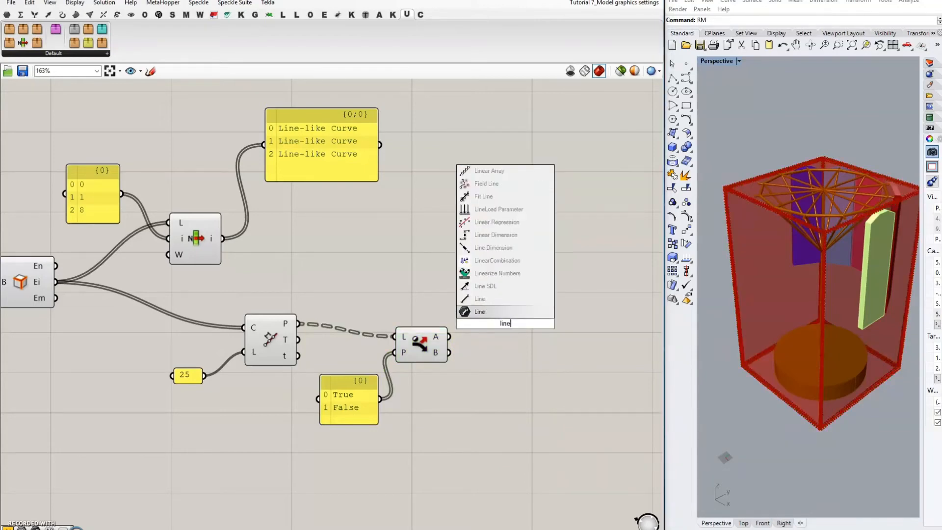
click(485, 299)
drag(449, 336, 491, 347)
click(851, 337)
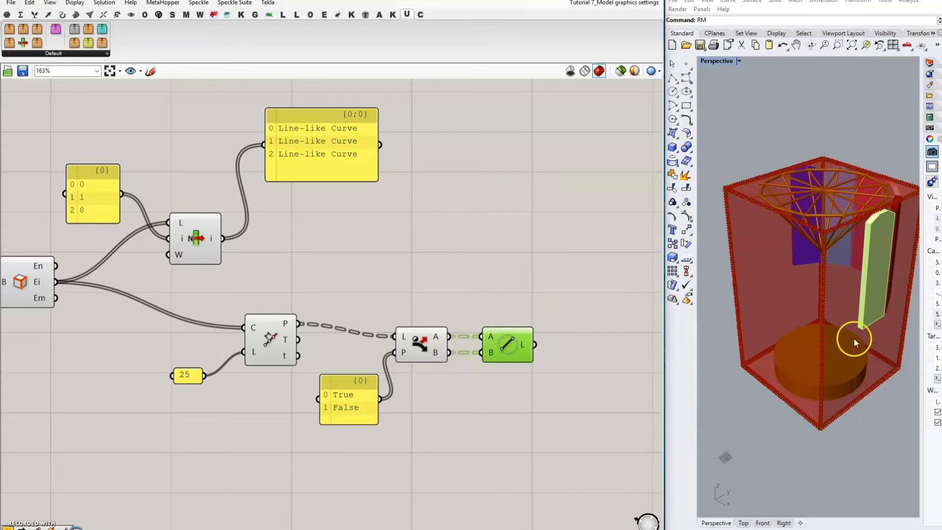
click(530, 269)
Step: Disable preview of the upstream box and division components
scroll(534, 233, down, 3)
drag(110, 170, 490, 384)
middle_click(490, 381)
click(524, 348)
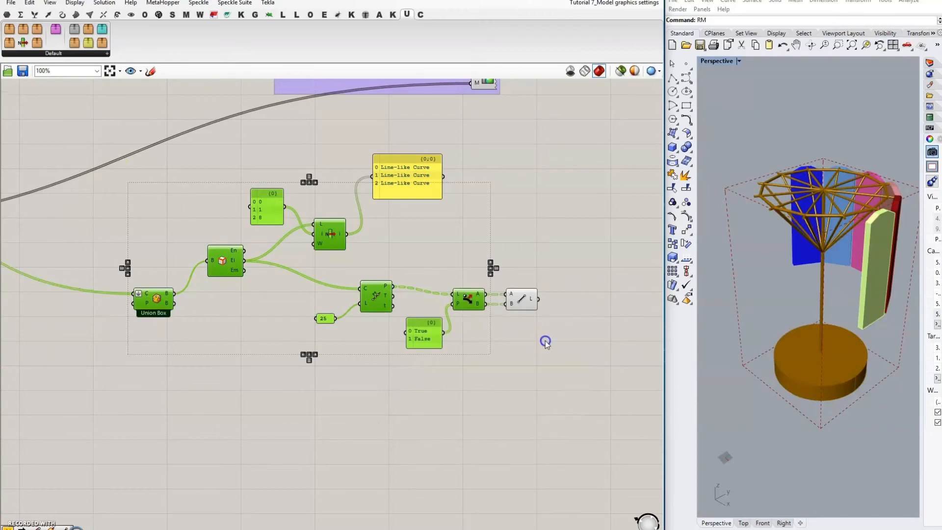
click(546, 341)
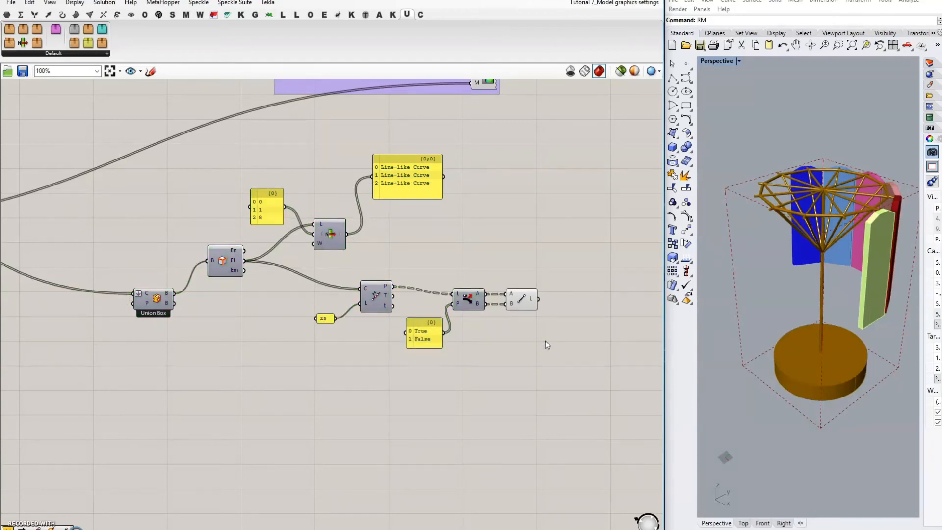
right_drag(546, 341, 403, 332)
Step: Add a Custom Preview component with the lines as its geometry
scroll(313, 320, down, 4)
double_click(562, 329)
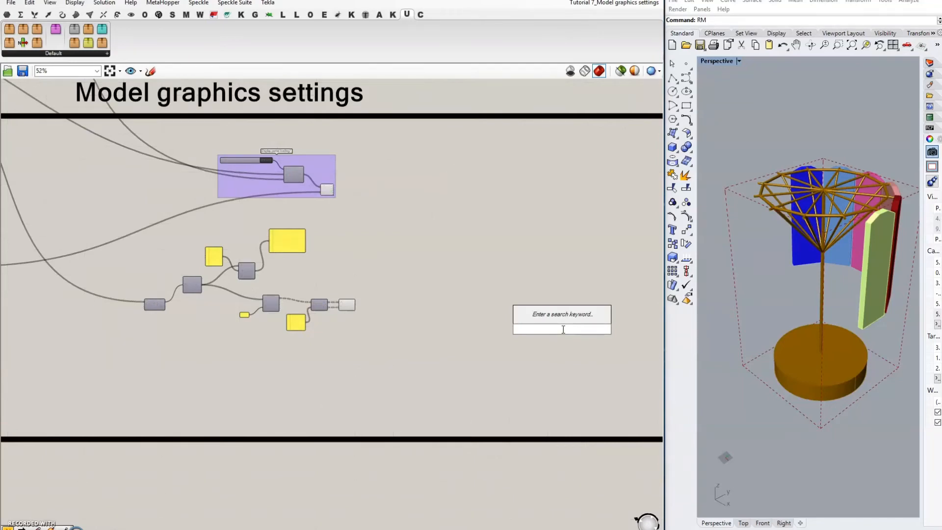
text(prea)
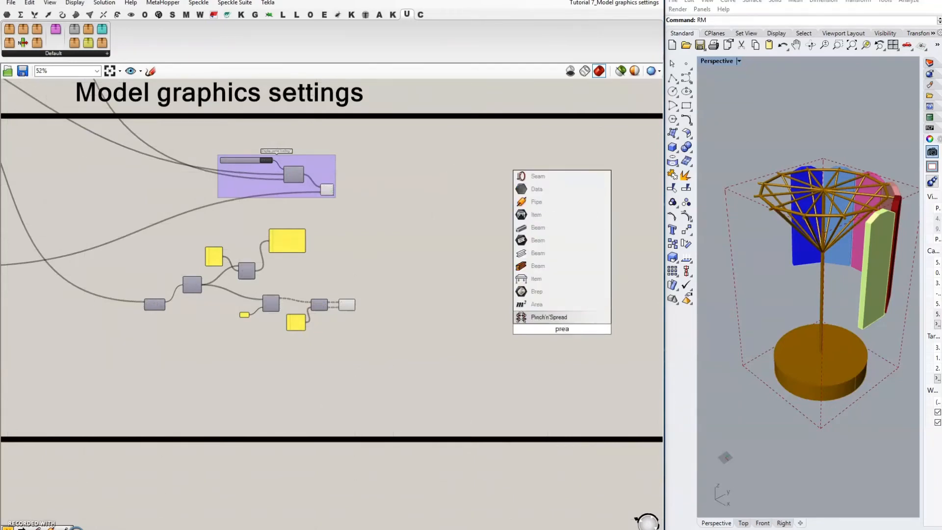
key(BackSpace)
text(v)
key(Return)
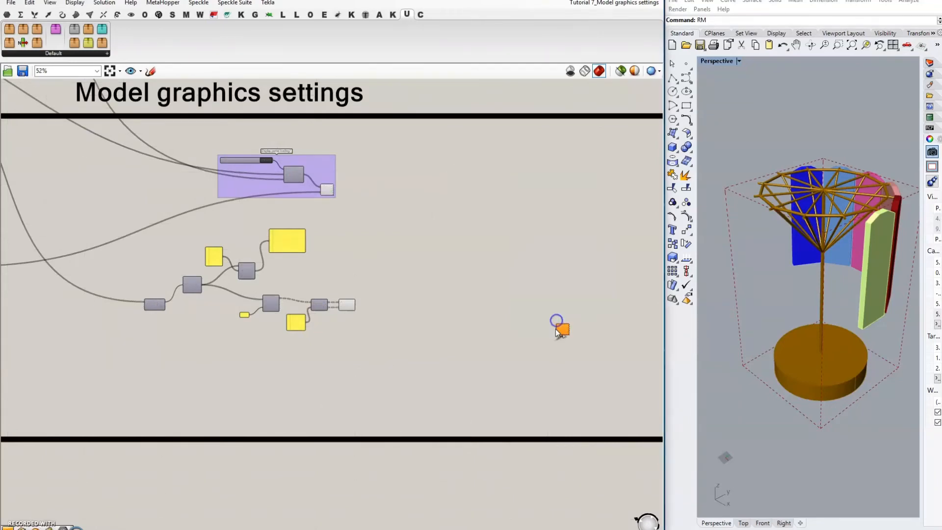
scroll(572, 332, up, 5)
scroll(522, 349, down, 3)
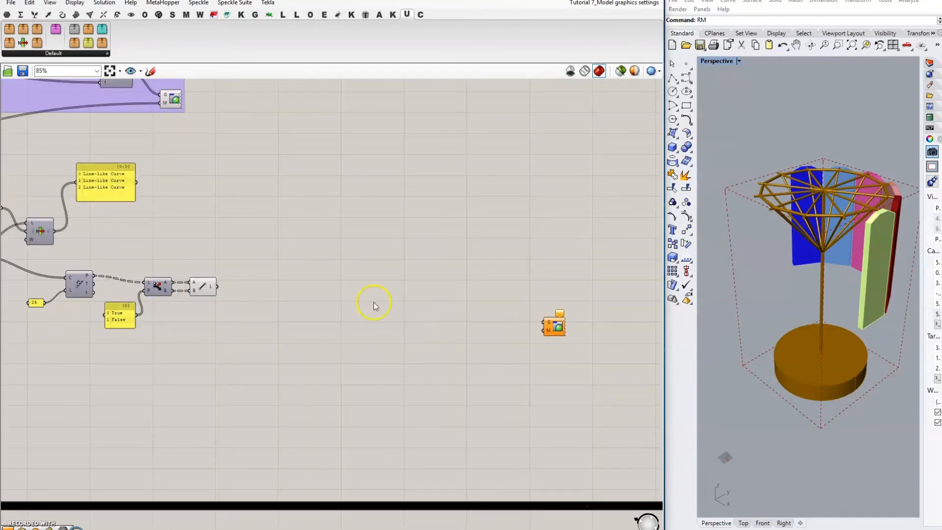
drag(217, 287, 543, 322)
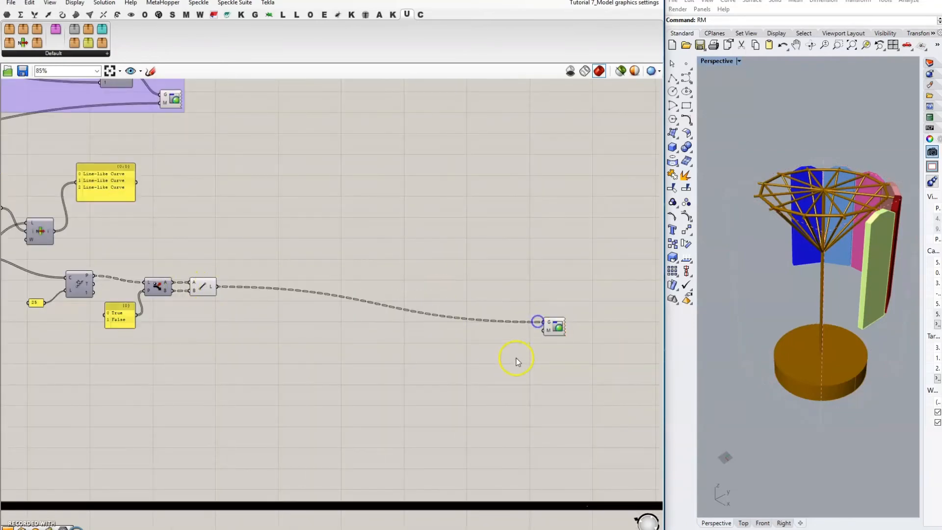
Step: Wire a lime-green Colour Swatch into the Custom Preview's material input
double_click(515, 351)
text(co)
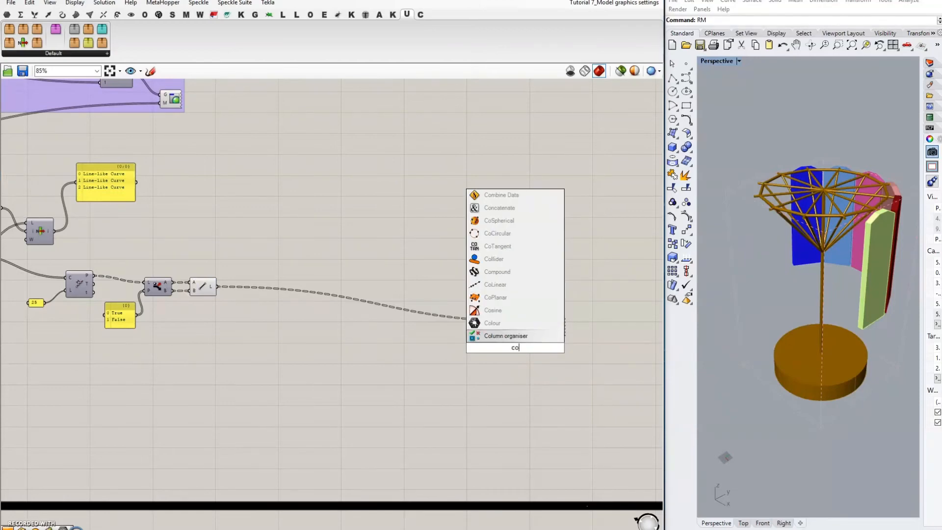
text(lour swatch)
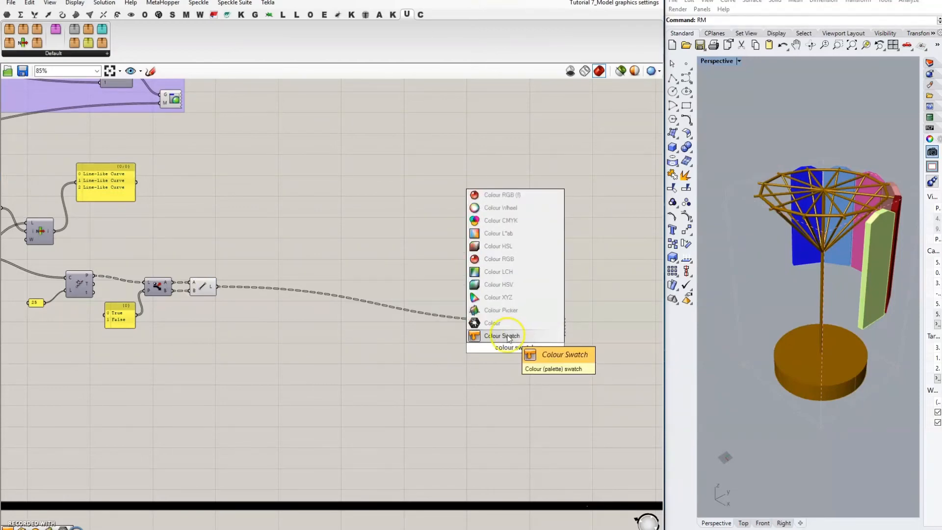
key(Return)
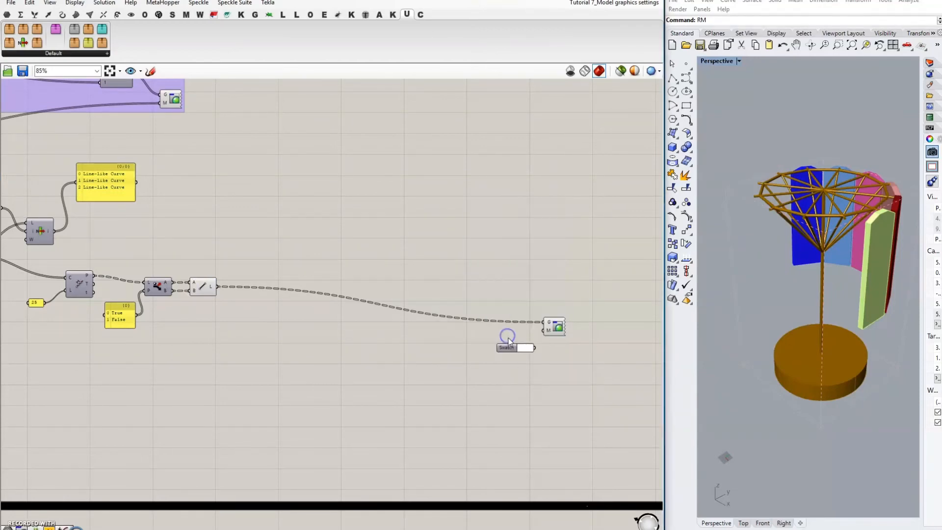
click(529, 348)
mouse_move(607, 443)
mouse_down()
mouse_move(614, 431)
mouse_move(609, 438)
mouse_up()
drag(578, 400, 566, 359)
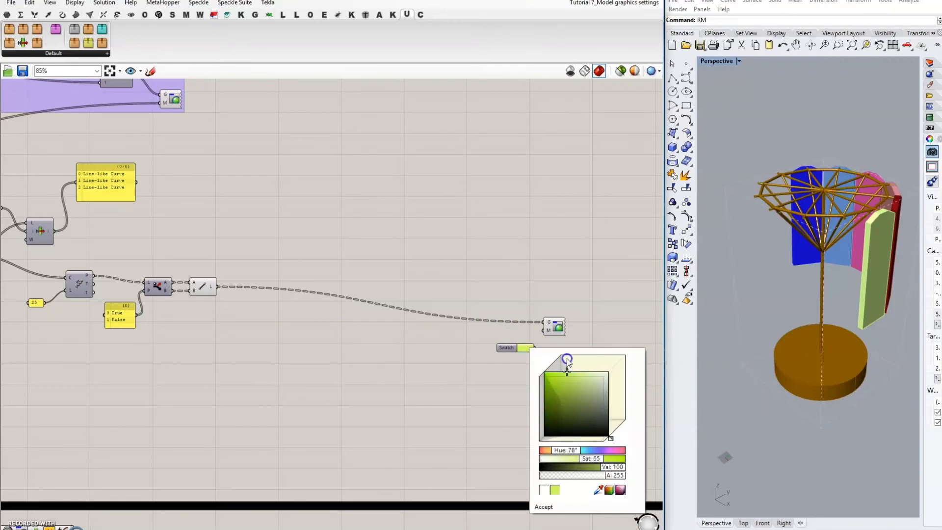
click(484, 366)
drag(511, 347, 544, 332)
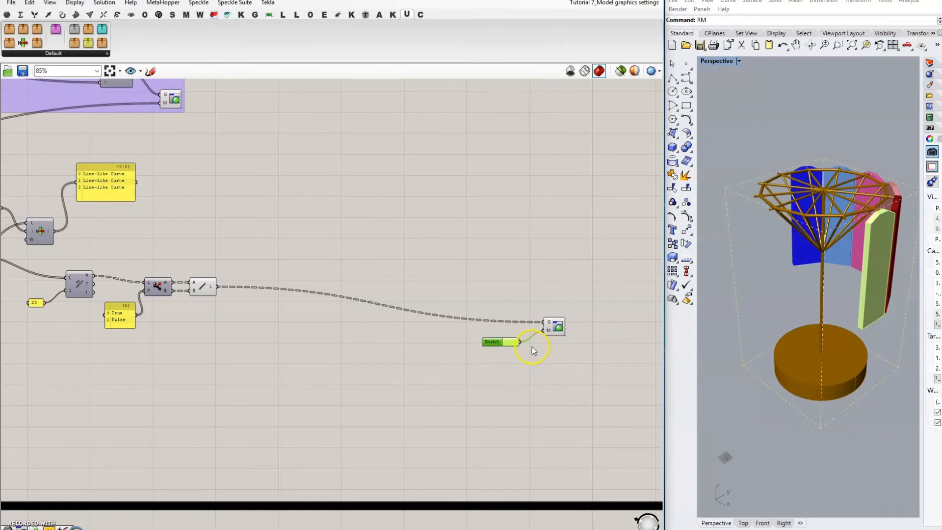
click(551, 349)
Step: Turn off the default preview of the Dispatch and Line components
drag(138, 246, 331, 386)
middle_click(303, 351)
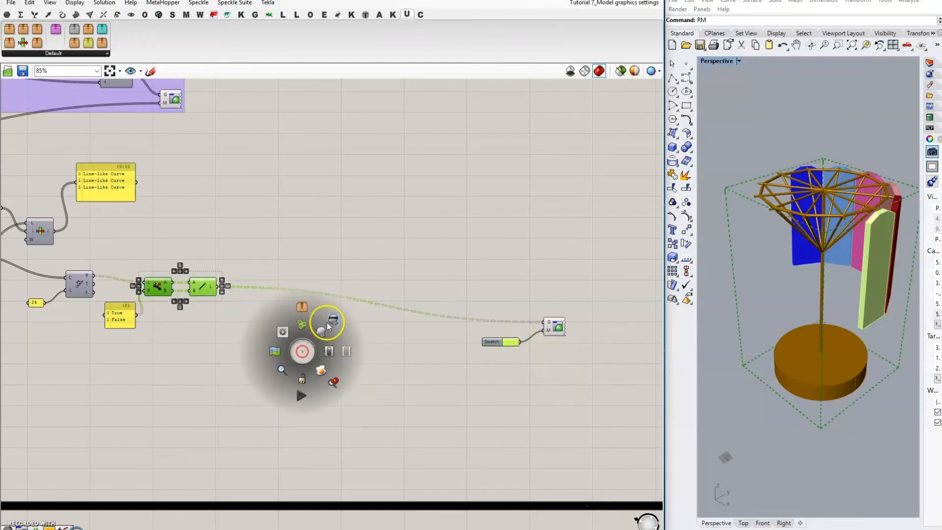
click(328, 319)
click(452, 366)
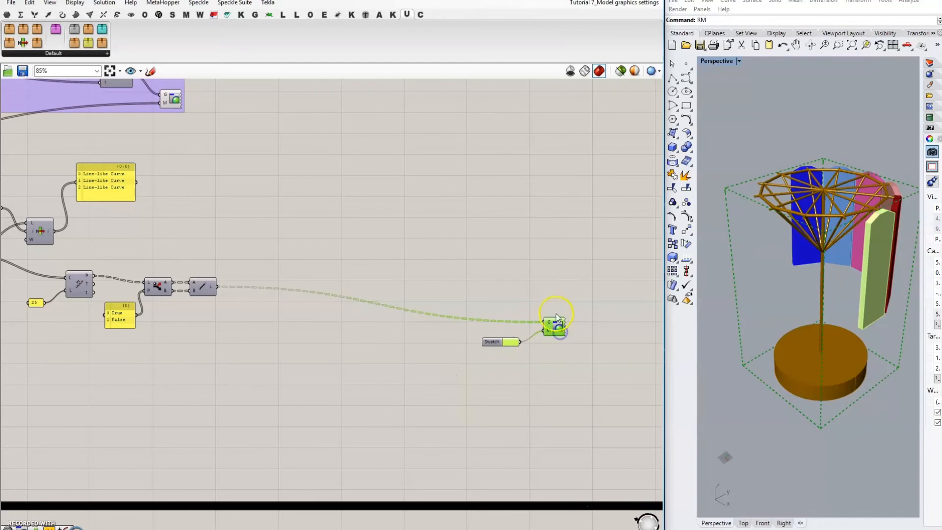
right_drag(490, 287, 559, 291)
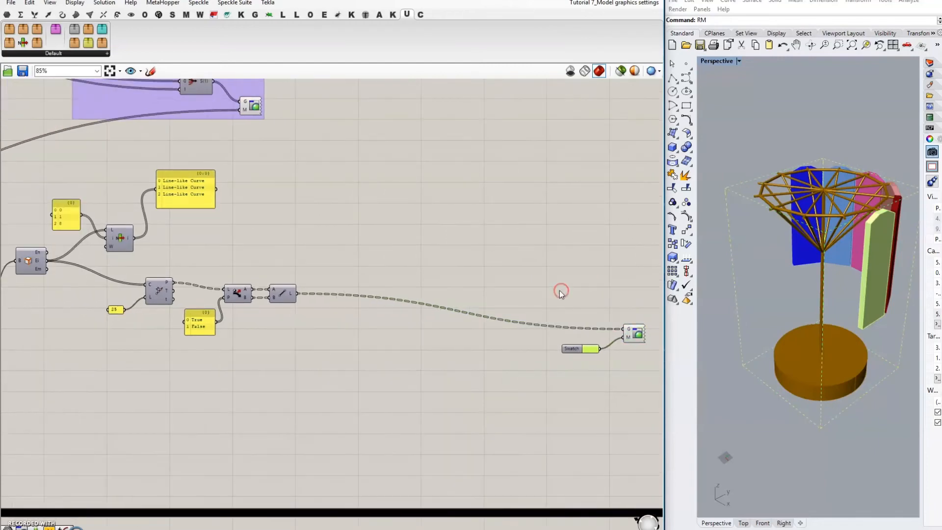
right_drag(496, 282, 568, 260)
Step: Add a Length component and feed the drawn lines into it
scroll(547, 269, down, 2)
right_drag(481, 233, 482, 286)
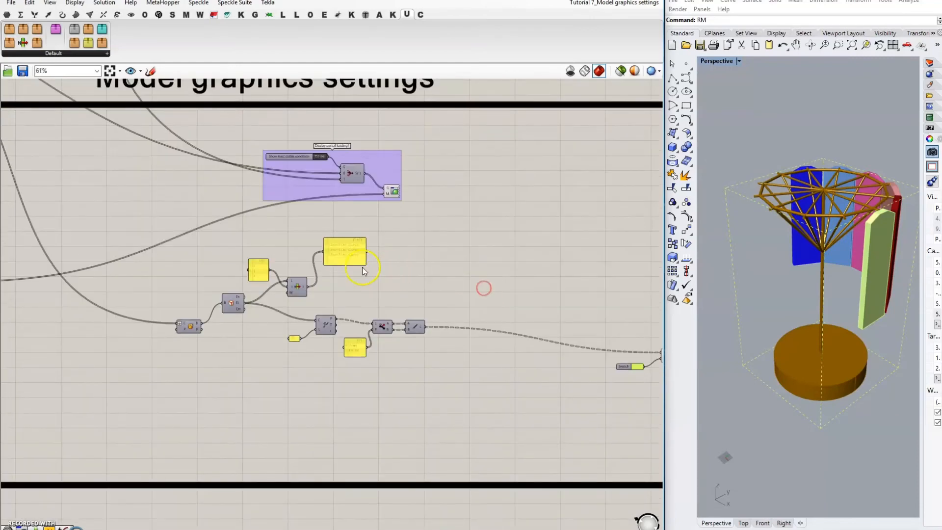
scroll(374, 270, up, 2)
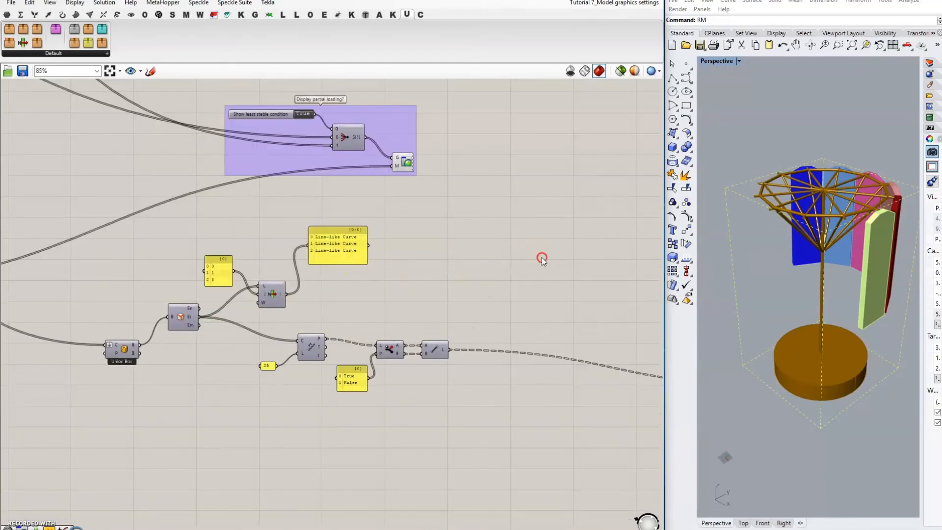
right_drag(542, 258, 442, 267)
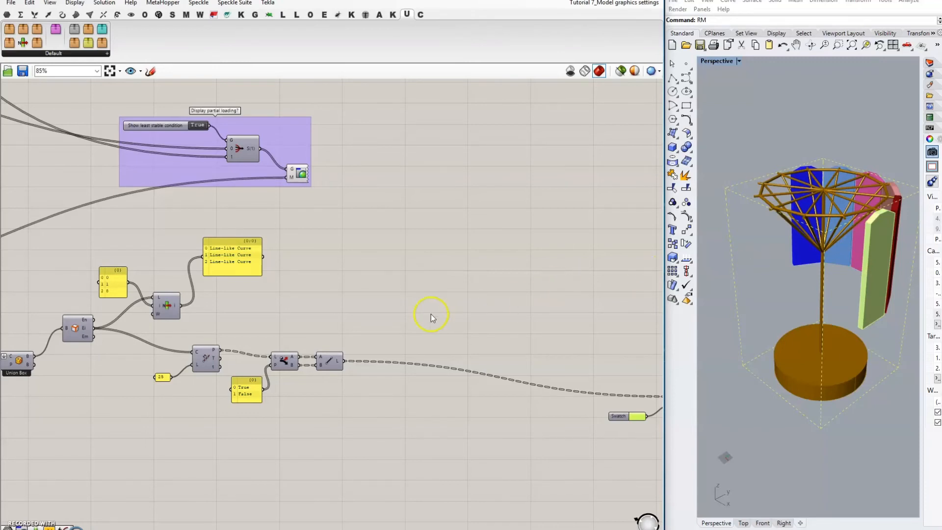
double_click(404, 287)
text(length)
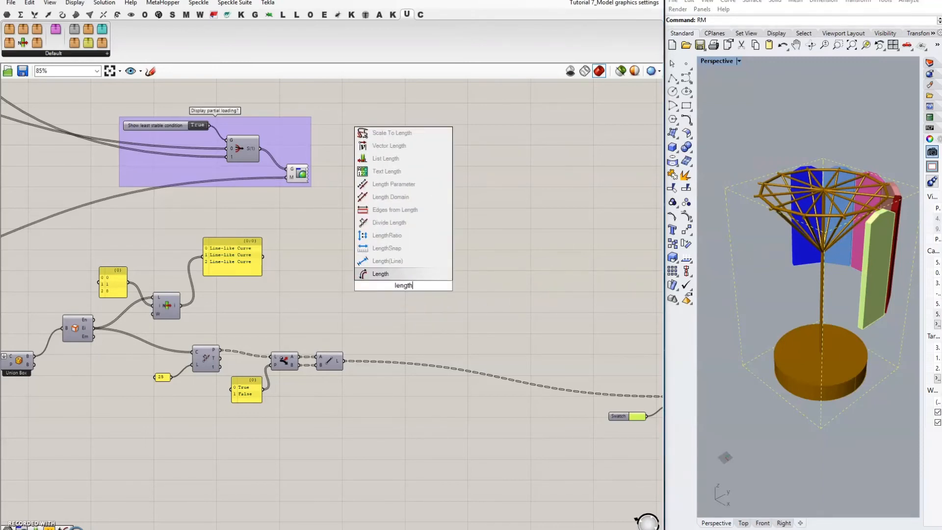
click(383, 274)
drag(181, 305, 386, 280)
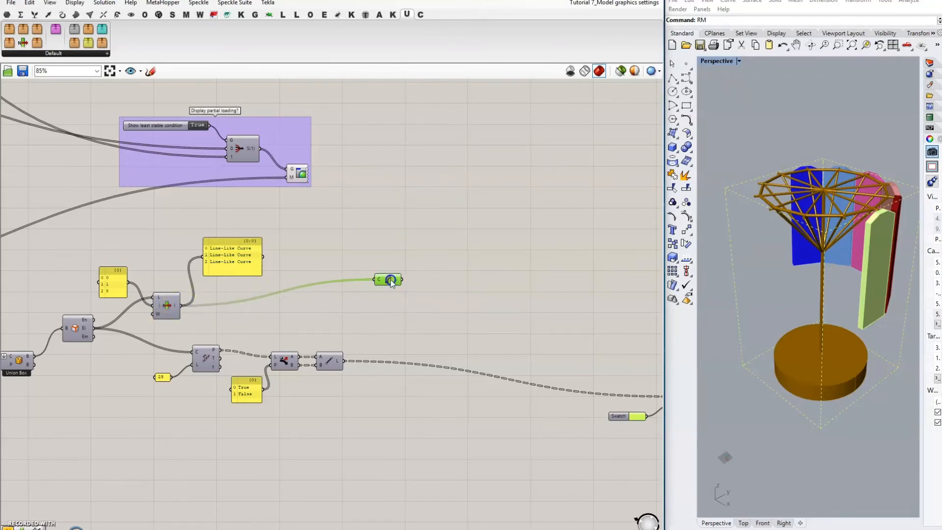
Step: Round the lengths to 0 decimal places with Round To Decimal Place and a 0 panel
double_click(463, 289)
text(round)
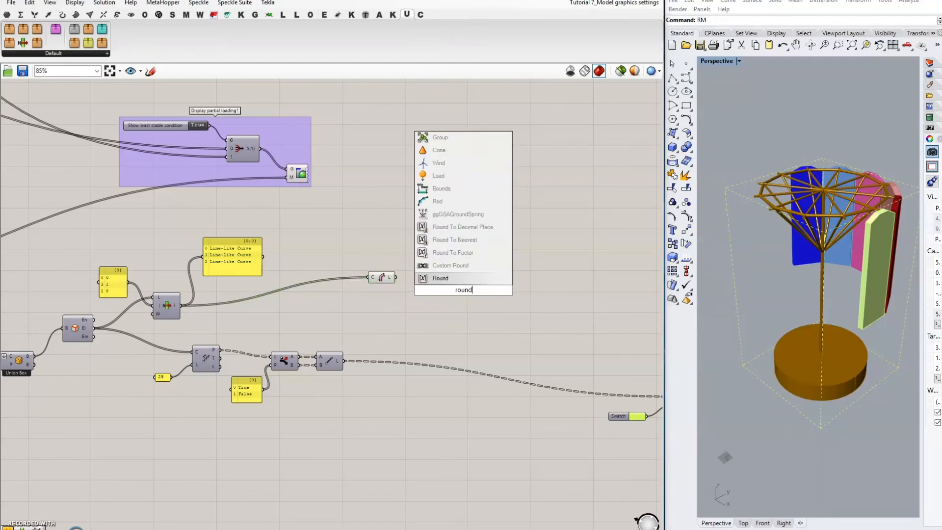
click(465, 228)
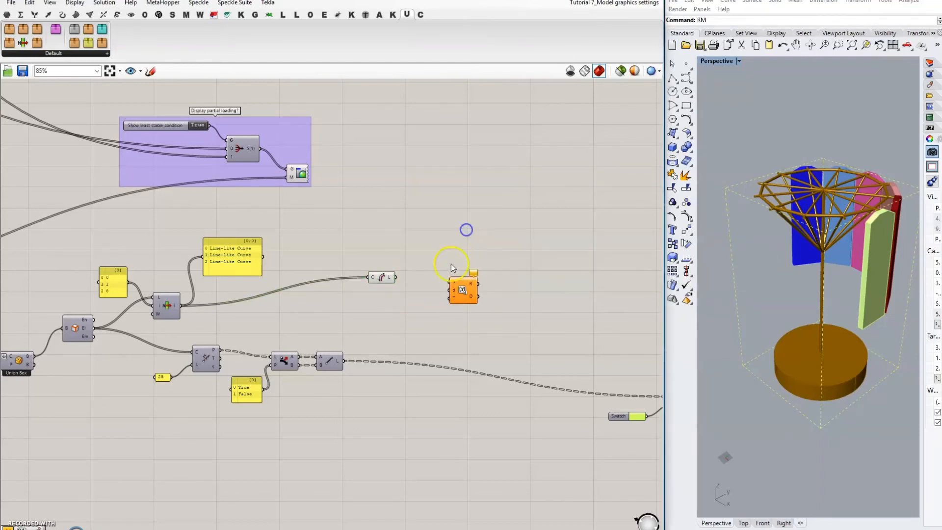
drag(396, 278, 448, 284)
double_click(436, 295)
text(//)
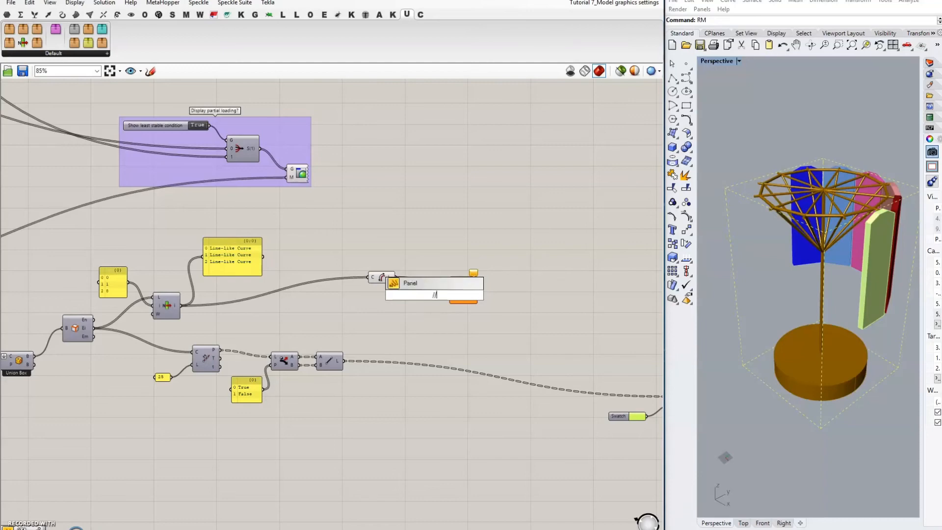
text(0)
key(Return)
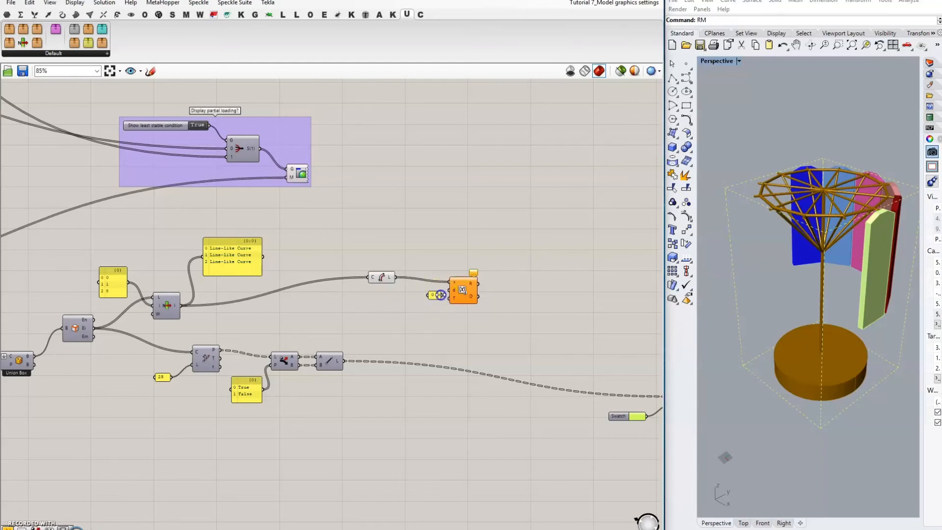
drag(445, 295, 451, 296)
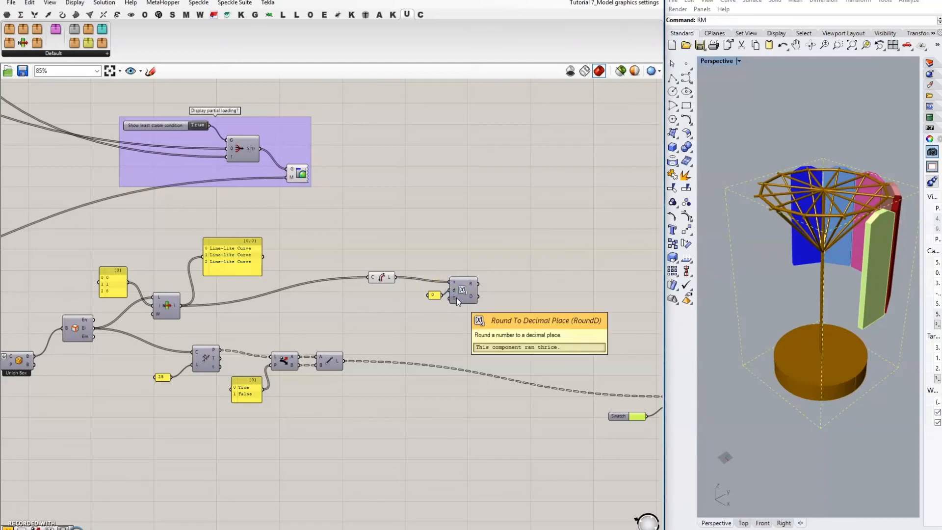
Step: Append 'mm' to the rounded lengths using Concatenate and an mm panel
click(464, 287)
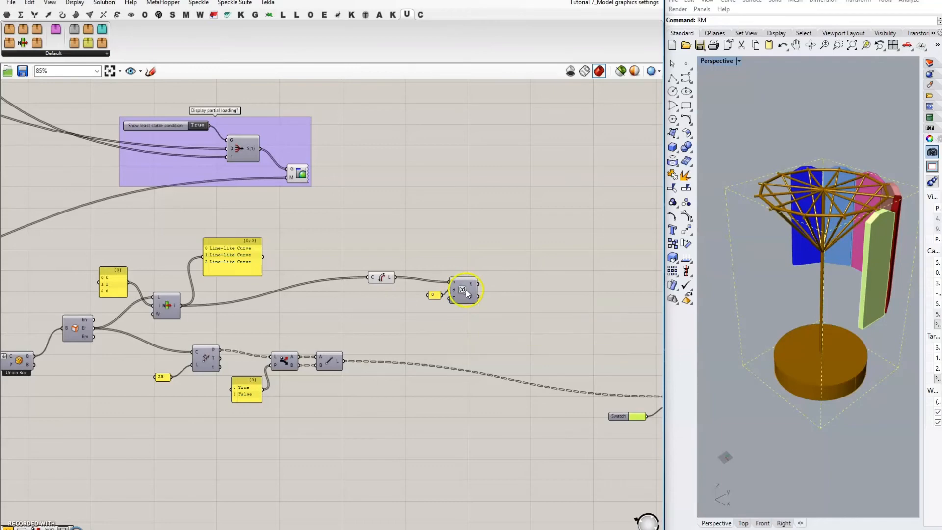
double_click(529, 291)
text(con)
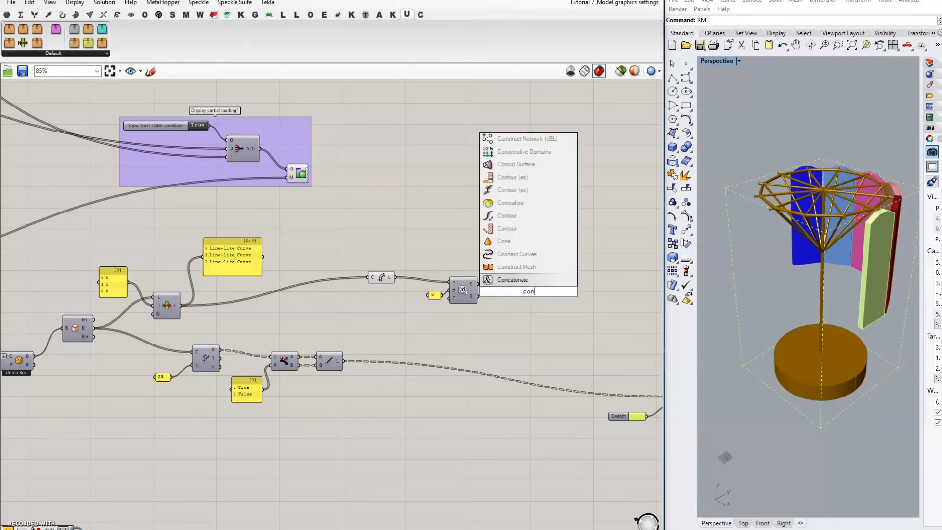
text(caten)
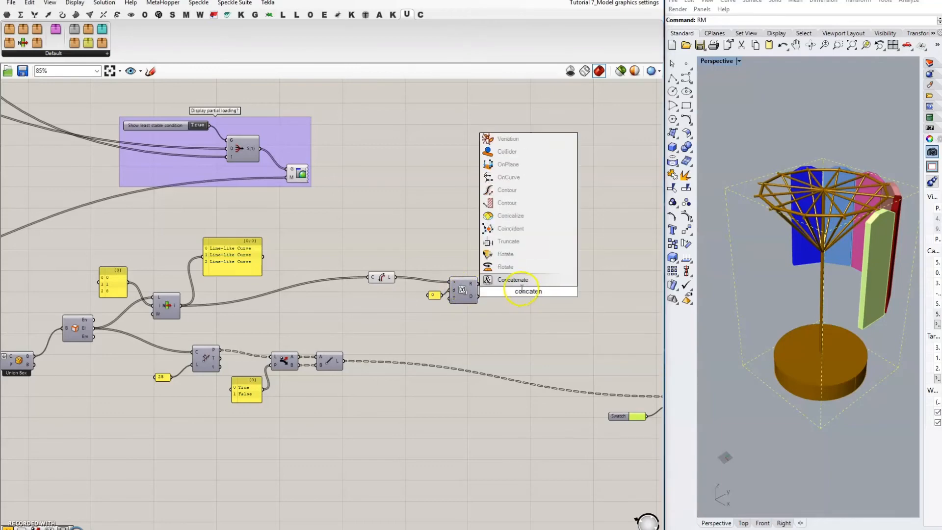
key(Return)
double_click(463, 326)
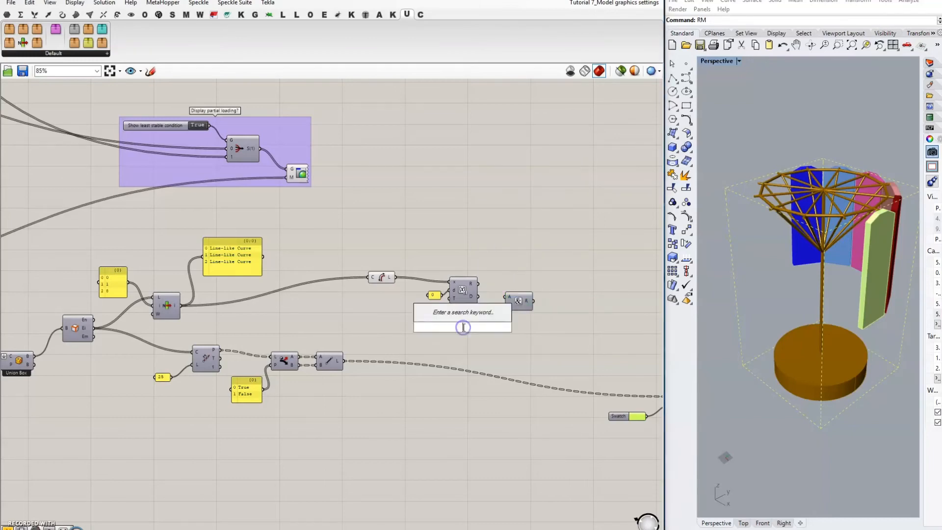
text(//mm)
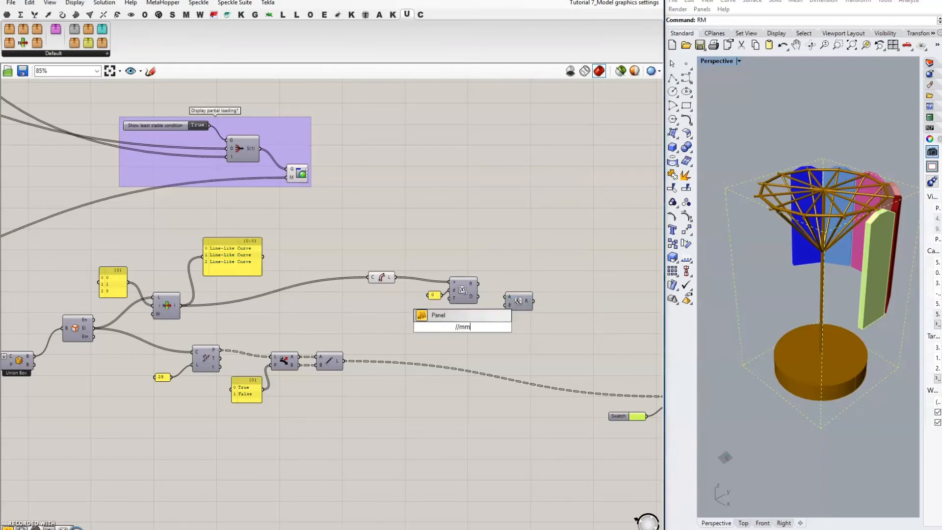
key(Return)
mouse_move(472, 327)
mouse_down()
mouse_move(512, 303)
mouse_move(458, 318)
mouse_up()
Step: Tidy the labelling components and group them together with Ctrl+G
click(528, 276)
drag(384, 277, 408, 280)
drag(372, 246, 562, 337)
key(ctrl+g)
right_drag(581, 337, 493, 308)
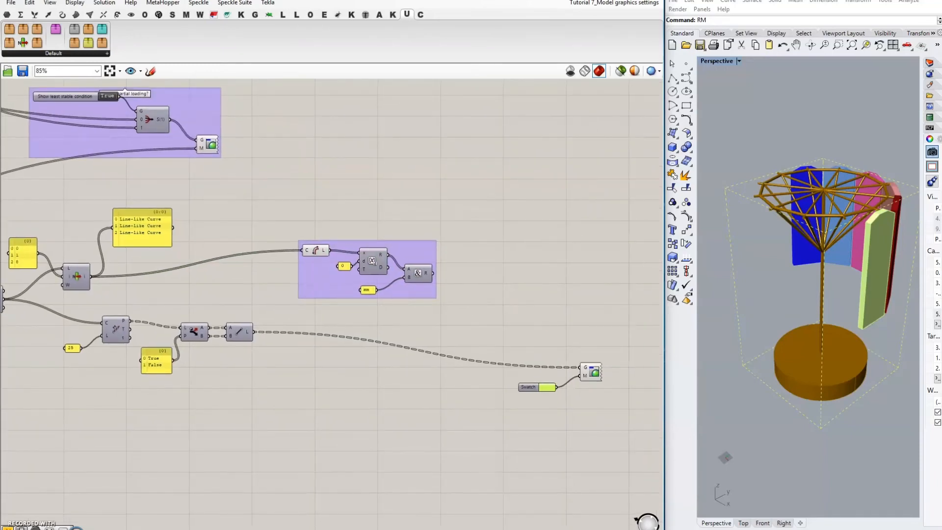
Step: Place a Linear Dimension component via 'linear dim' search
double_click(557, 292)
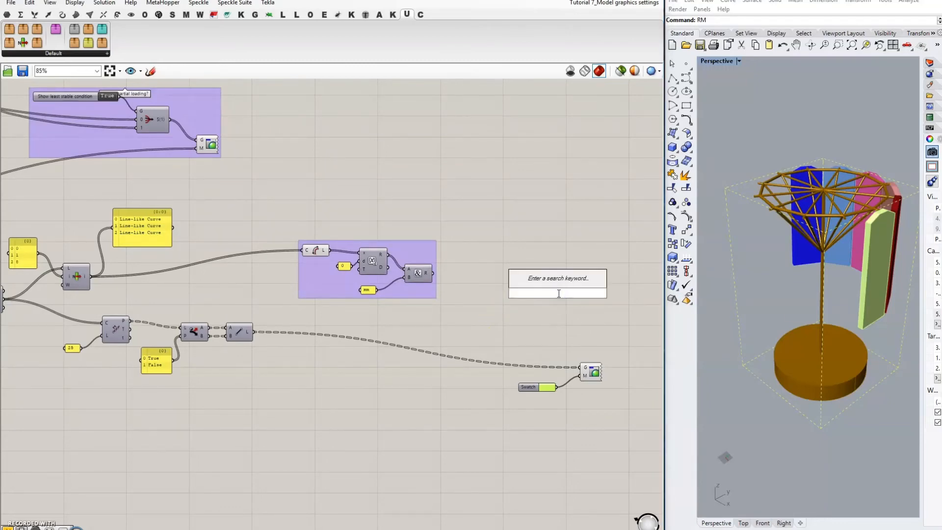
text(linear dim)
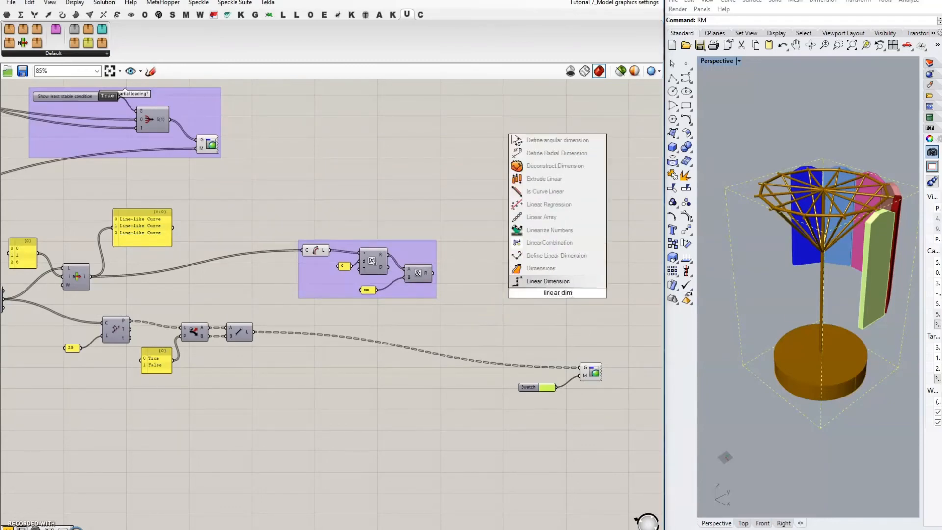
click(548, 282)
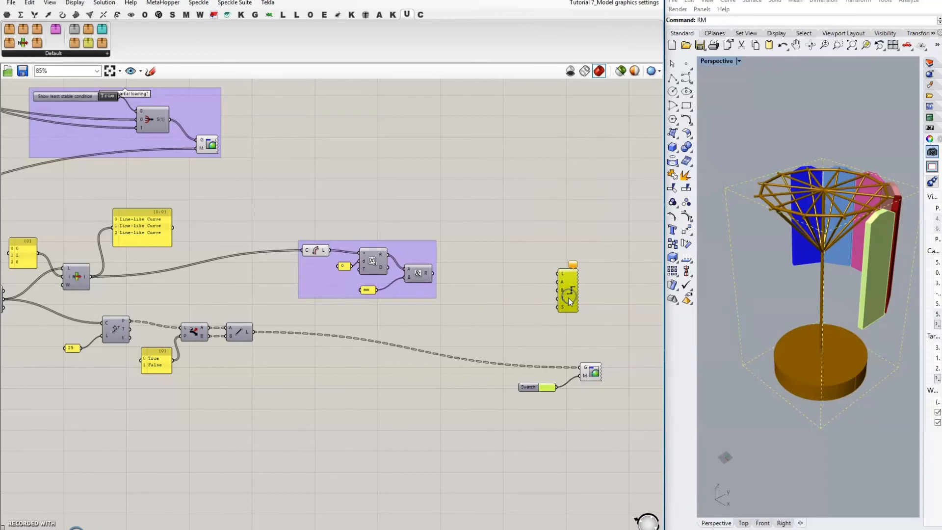
click(419, 265)
Step: Check the measured lengths in a temporary panel, then delete it
double_click(368, 216)
text(//)
key(Return)
drag(331, 242, 372, 209)
scroll(209, 208, up, 2)
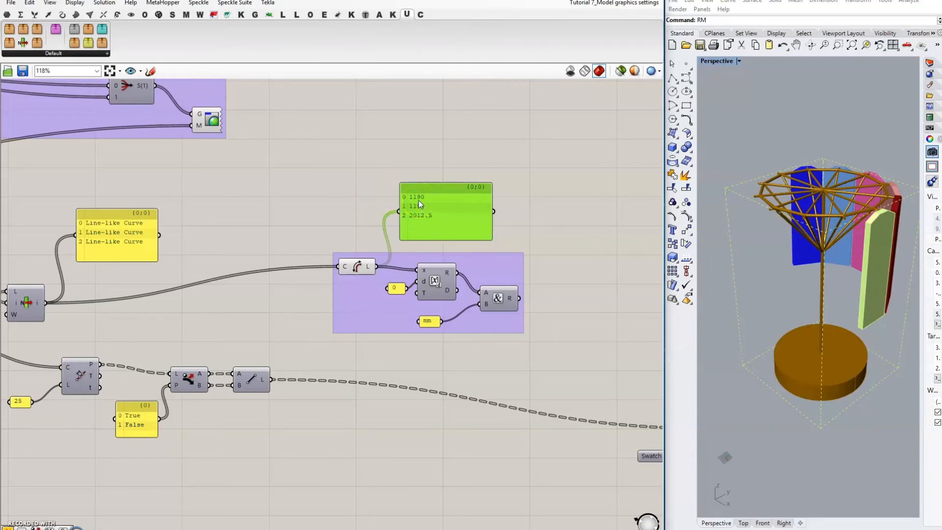
right_drag(535, 249, 425, 227)
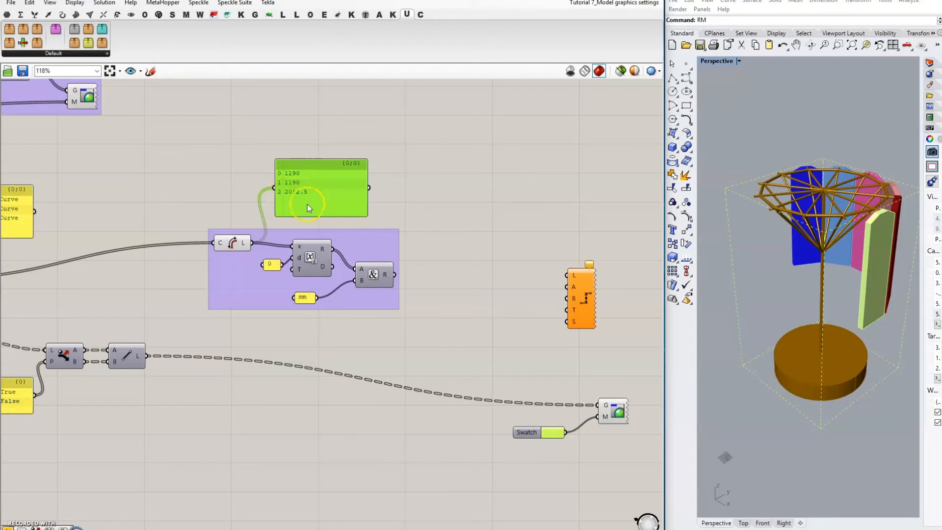
key(Delete)
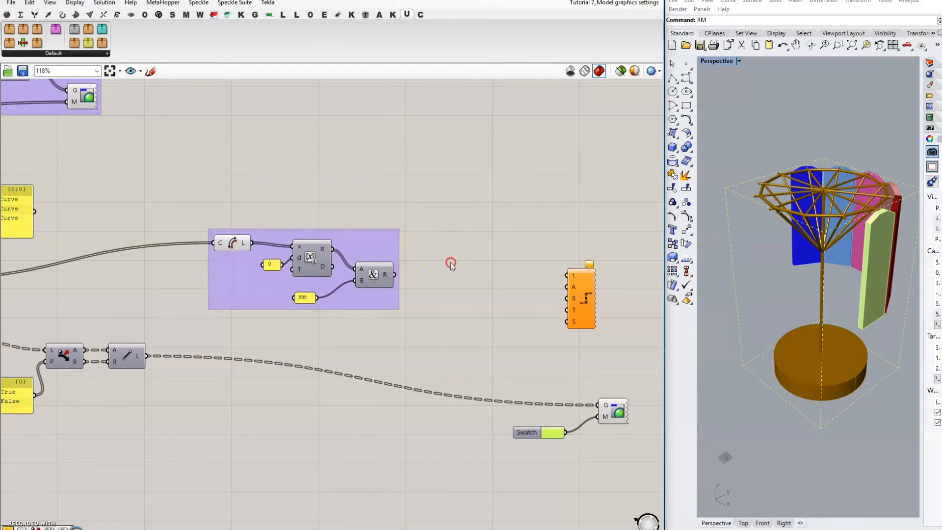
Step: Wire the Concatenate 'mm' labels into the Linear Dimension T input
right_drag(450, 262, 419, 249)
drag(363, 261, 534, 299)
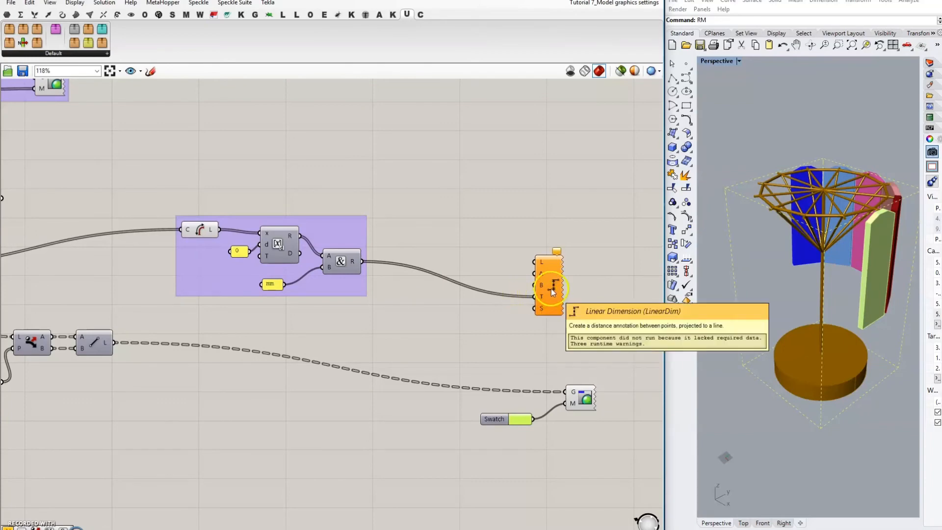
right_drag(484, 224, 512, 227)
scroll(512, 227, up, 2)
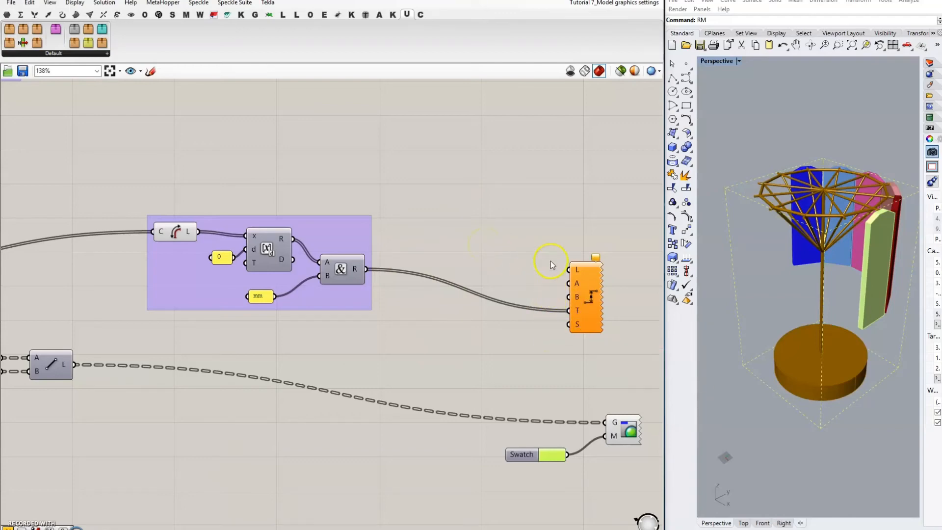
Step: Add a Volume component with the Union Box B output wired into its G input
scroll(587, 241, down, 5)
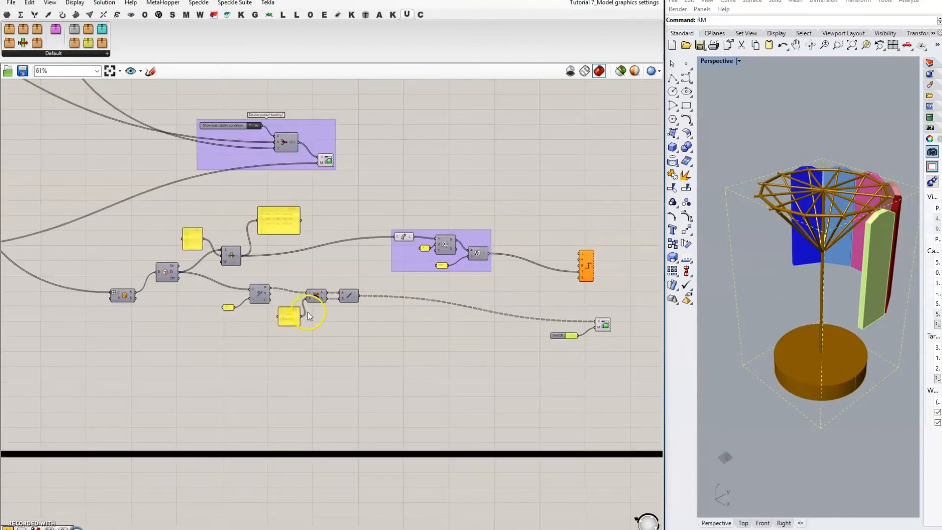
scroll(307, 312, up, 2)
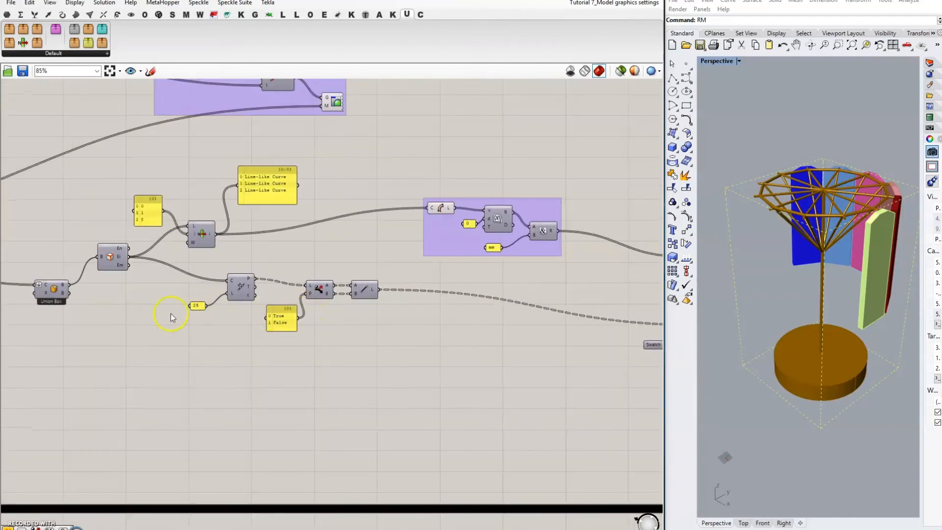
double_click(207, 380)
text(volume)
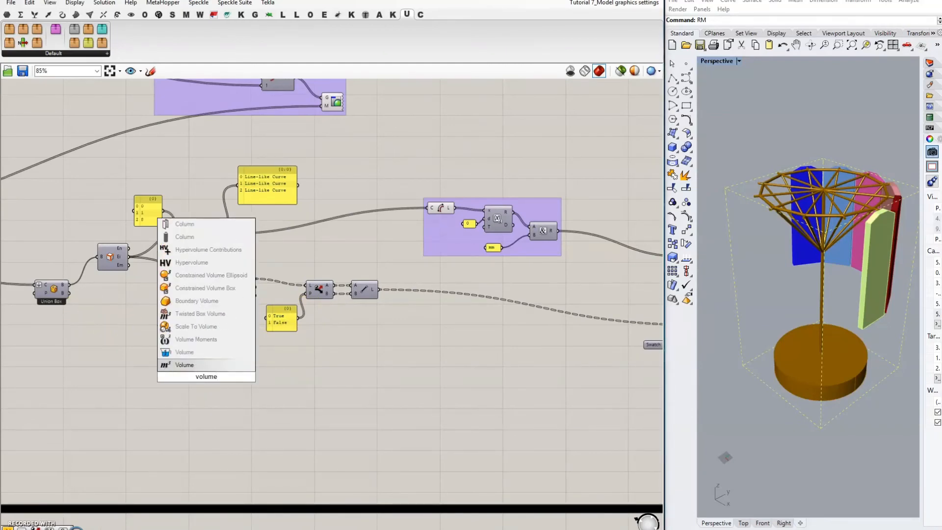
click(185, 364)
drag(69, 285, 177, 369)
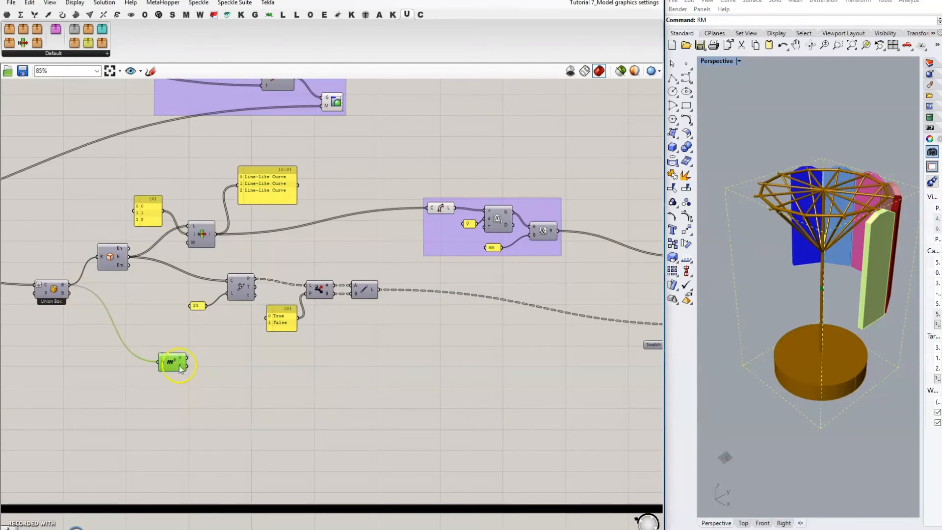
mouse_move(809, 363)
right_down()
mouse_move(800, 358)
mouse_move(833, 369)
mouse_move(806, 355)
mouse_move(811, 421)
mouse_move(809, 330)
mouse_move(803, 361)
mouse_move(806, 350)
right_up()
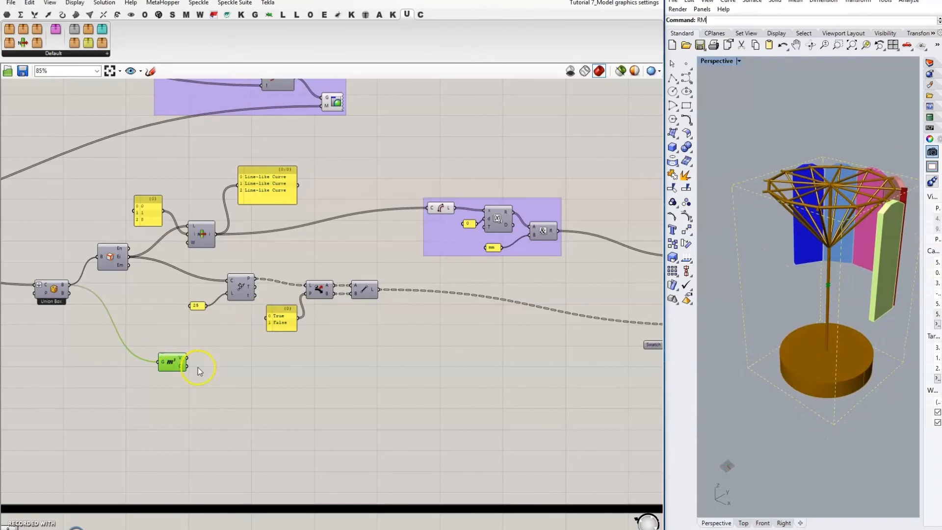
drag(173, 363, 170, 375)
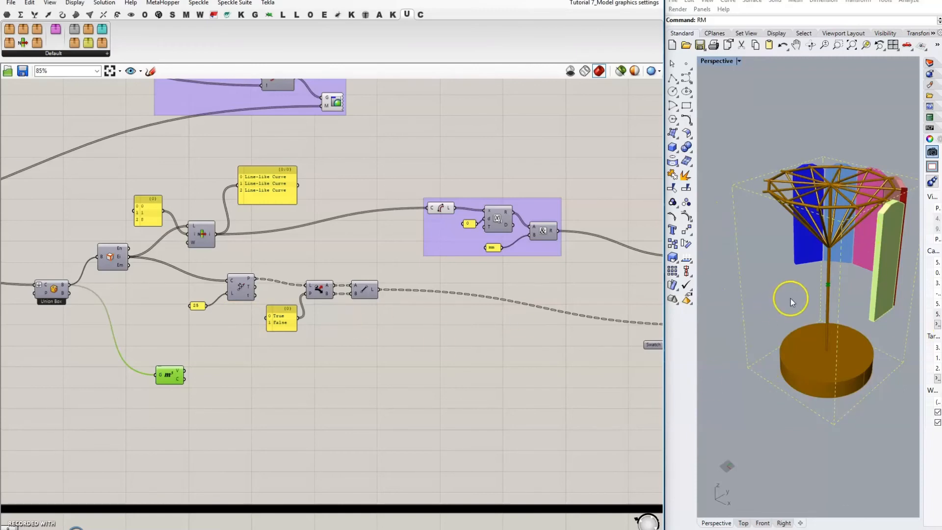
right_drag(790, 298, 793, 329)
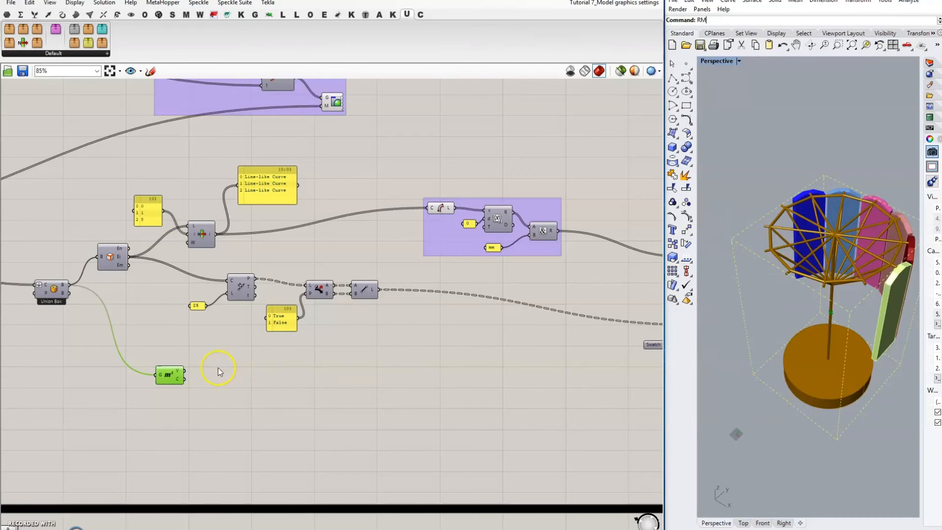
Step: Copy the Curves/Midpoints component out of the Find tipping point group, beside Volume
double_click(231, 355)
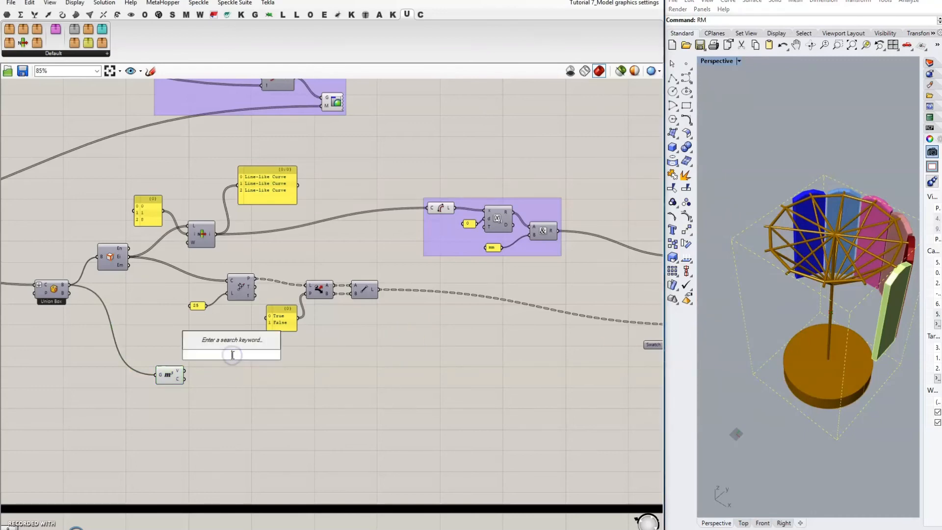
text(mid)
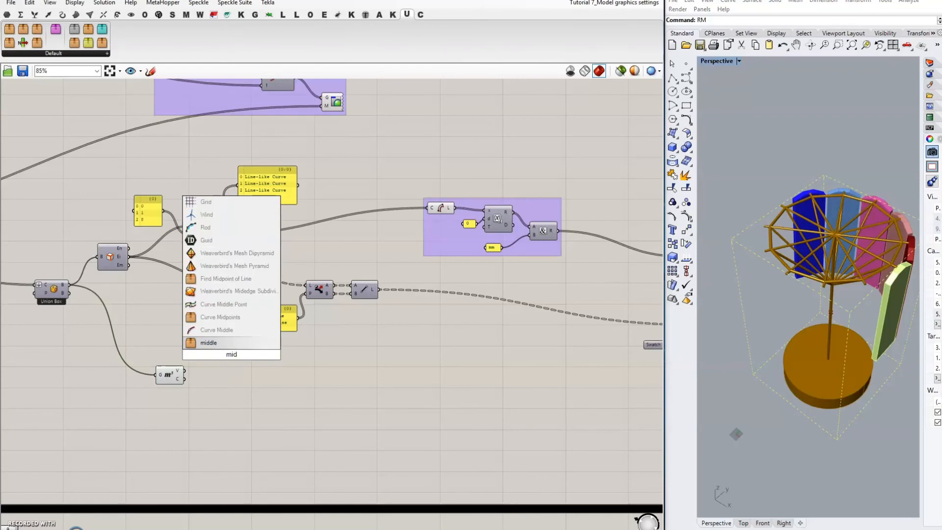
click(290, 385)
scroll(363, 391, down, 8)
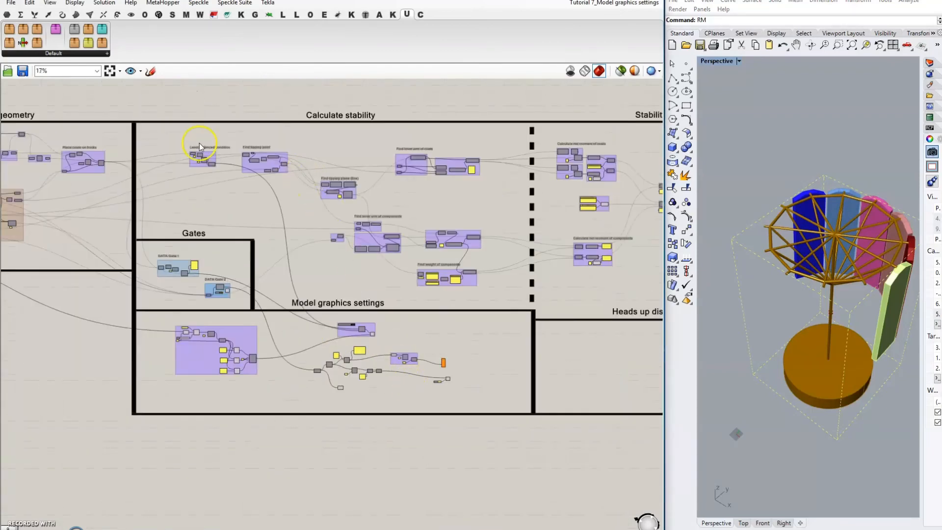
scroll(268, 155, up, 10)
click(349, 177)
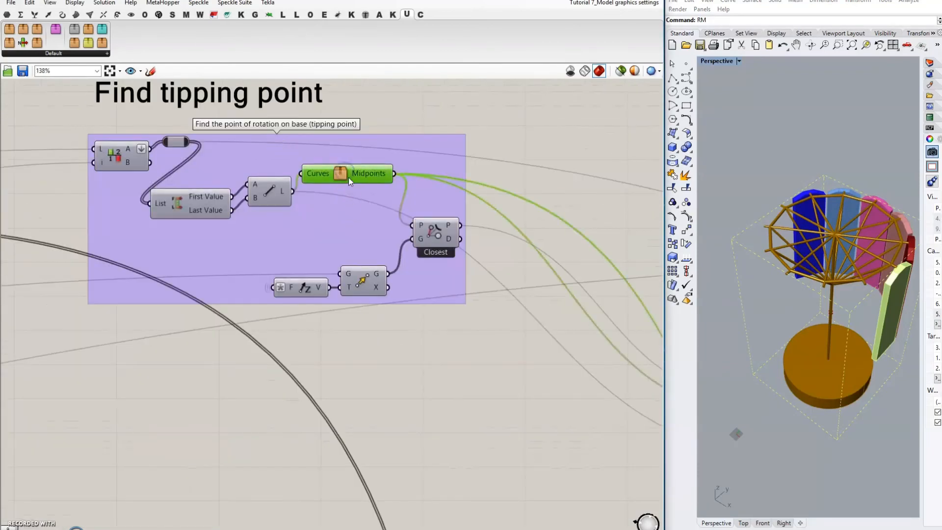
alt+drag(336, 176, 244, 382)
Step: Wire the List Item line-like curves into the copied component's Curves input and tidy the layout
scroll(348, 179, down, 14)
scroll(393, 267, up, 2)
scroll(399, 280, up, 10)
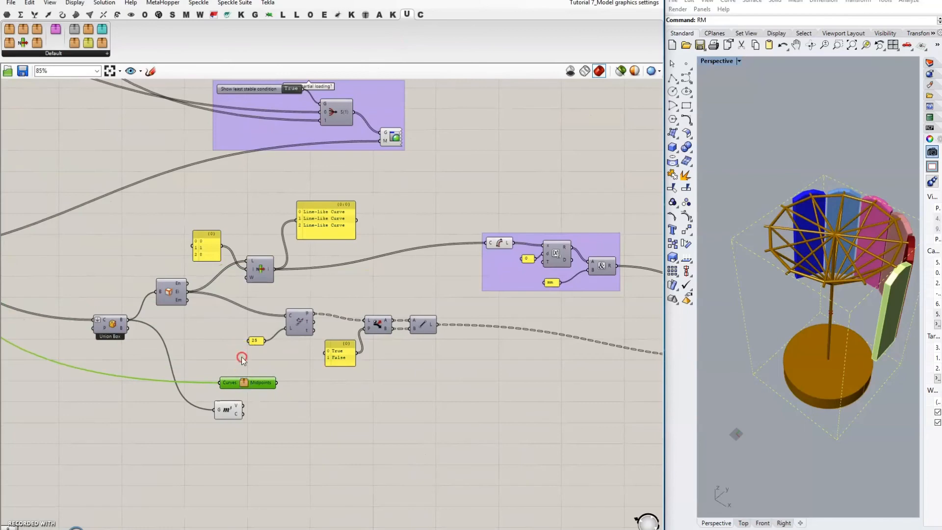
right_drag(241, 357, 326, 372)
drag(359, 284, 305, 396)
click(346, 289)
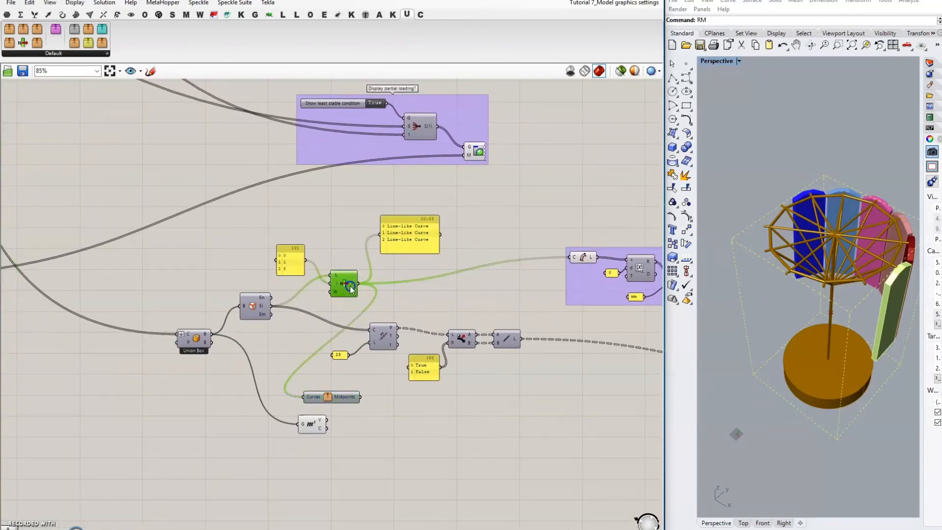
click(332, 396)
right_drag(362, 431, 321, 387)
drag(272, 384, 271, 393)
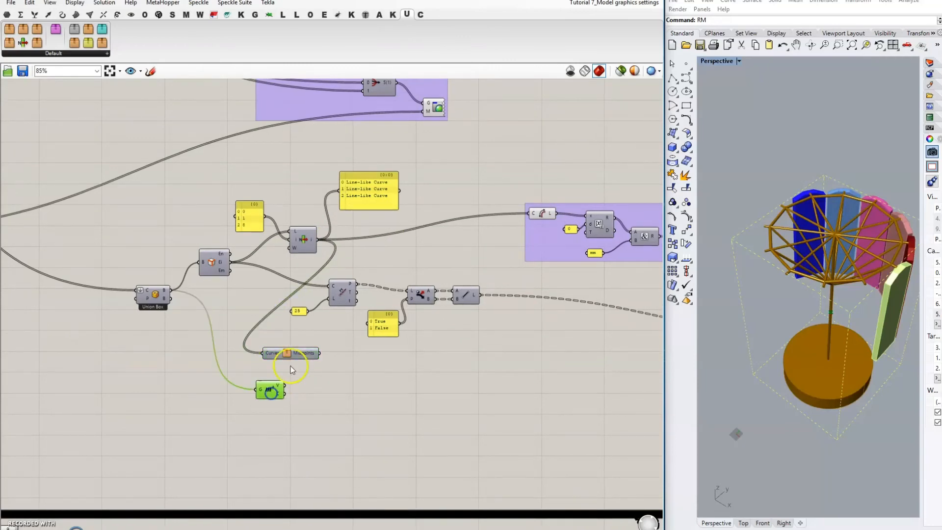
drag(290, 353, 286, 369)
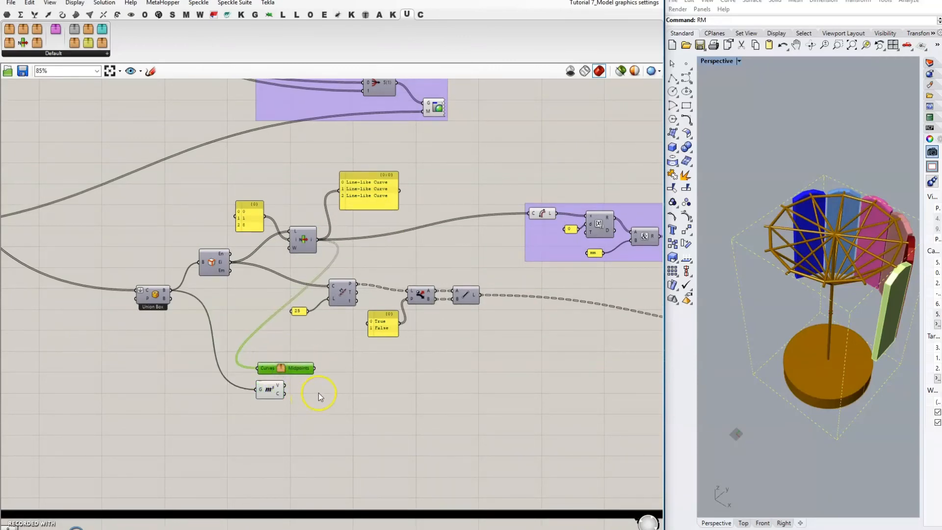
Step: Add a Subtraction component with the curve midpoints as A and the Volume centroid as B
double_click(334, 385)
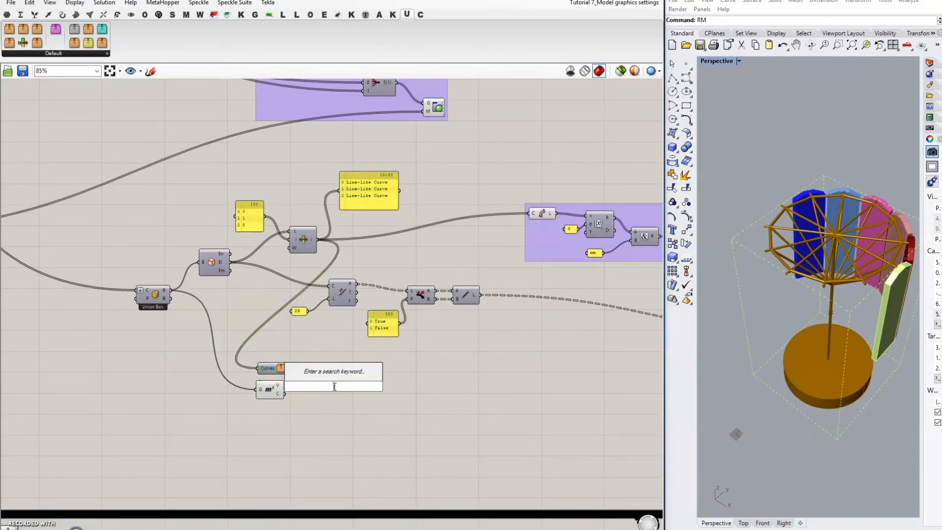
text(subt)
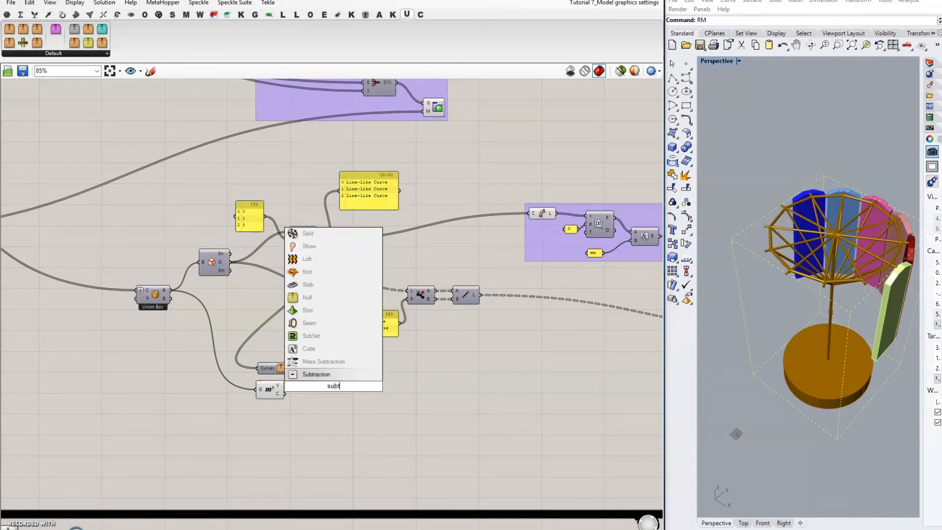
key(Return)
scroll(357, 390, up, 2)
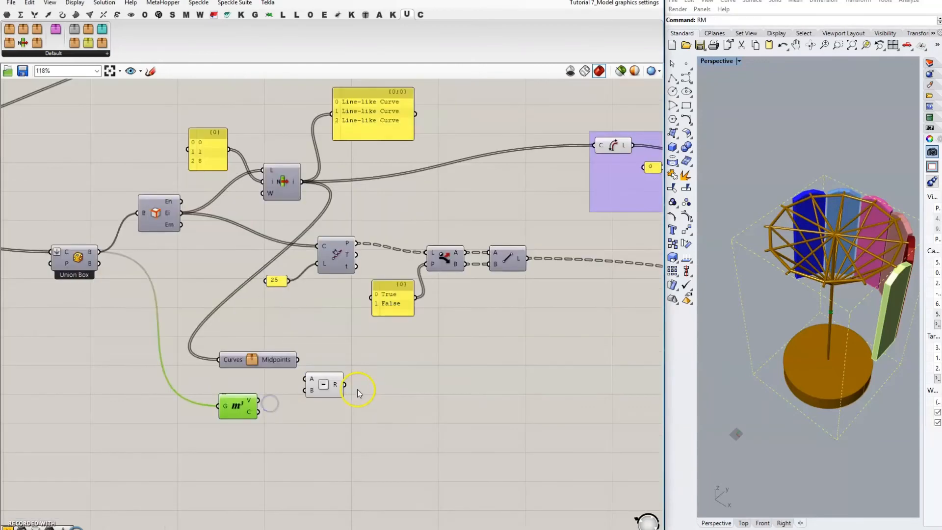
drag(324, 388, 334, 390)
drag(298, 359, 314, 381)
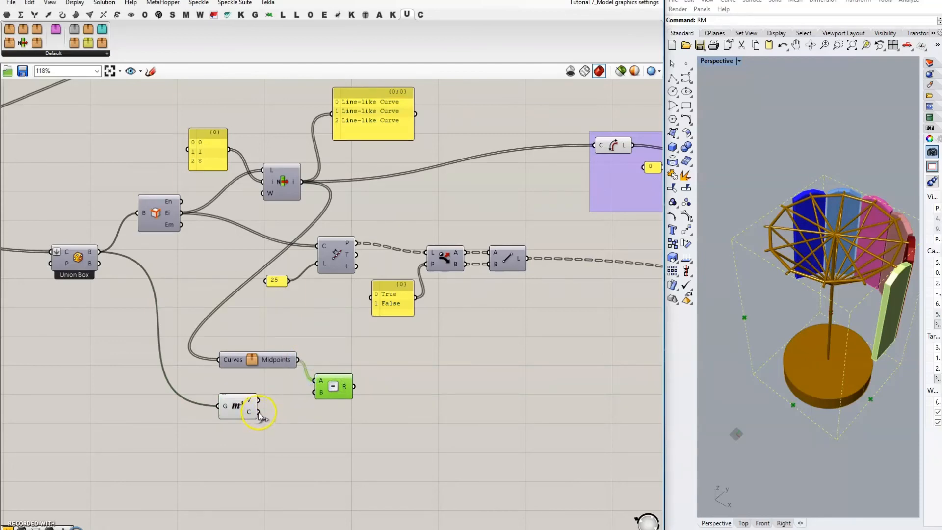
drag(259, 411, 311, 397)
drag(238, 403, 252, 397)
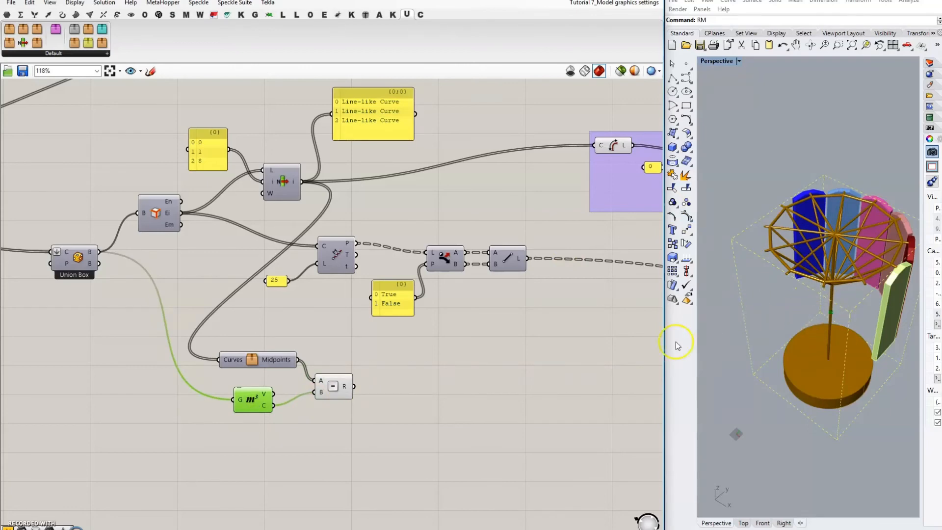
drag(338, 396, 349, 398)
drag(254, 400, 259, 401)
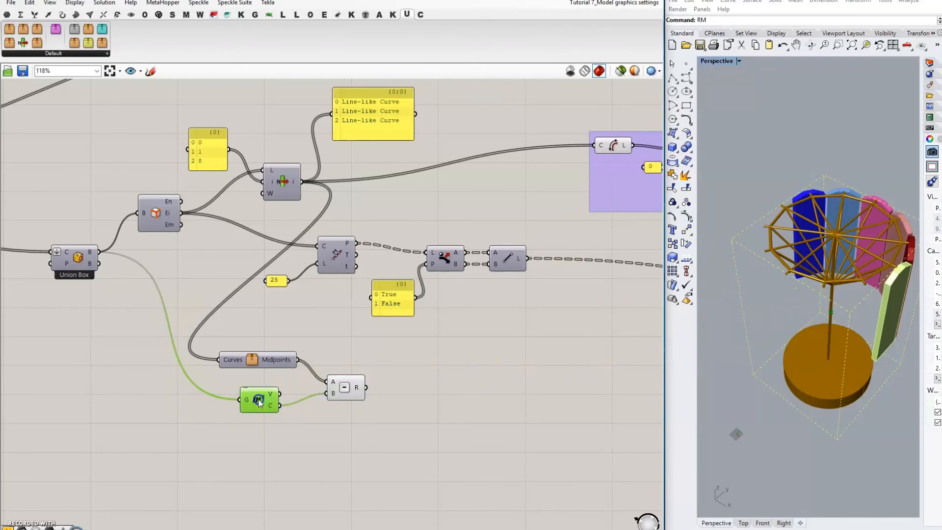
click(523, 389)
right_drag(522, 385, 497, 378)
Step: Add a Deconstruct Vector component fed by the Subtraction result
double_click(408, 372)
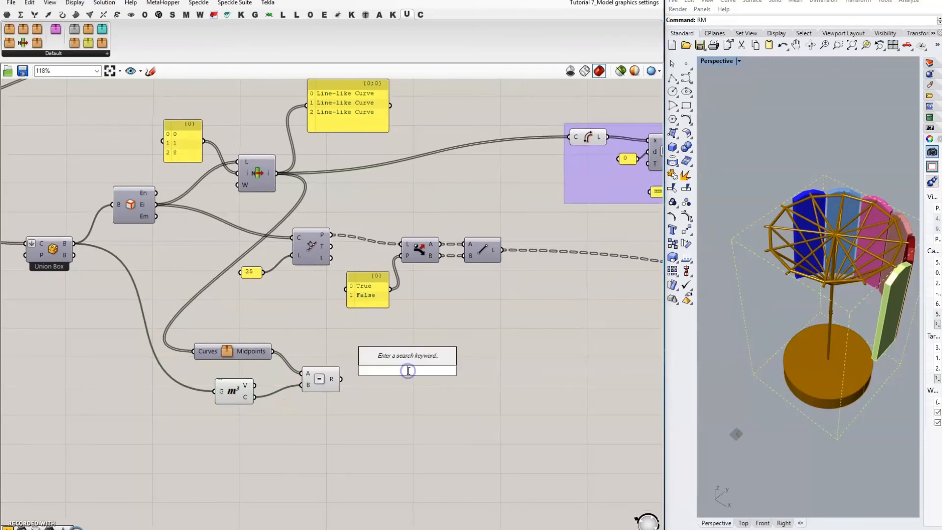
text(decom)
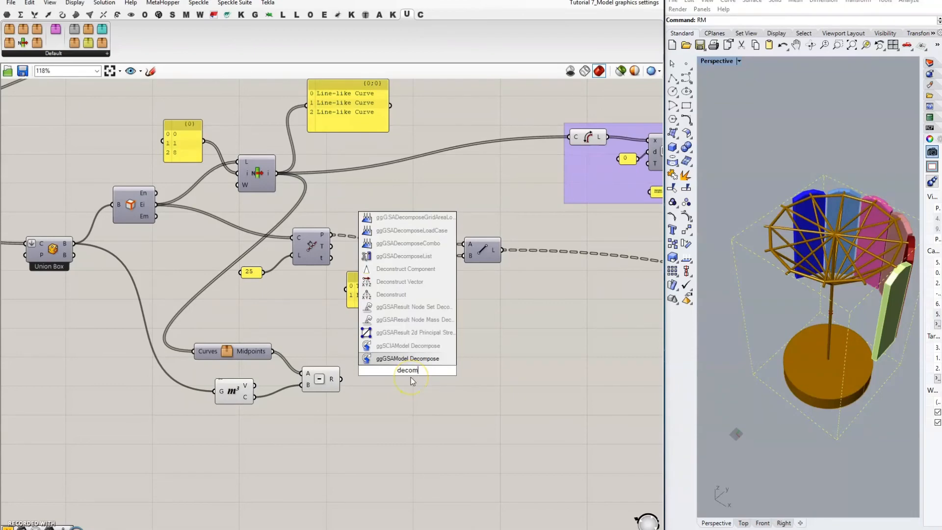
text(pose)
key(BackSpace)
key(BackSpace)
key(BackSpace)
key(BackSpace)
key(BackSpace)
key(BackSpace)
key(BackSpace)
key(BackSpace)
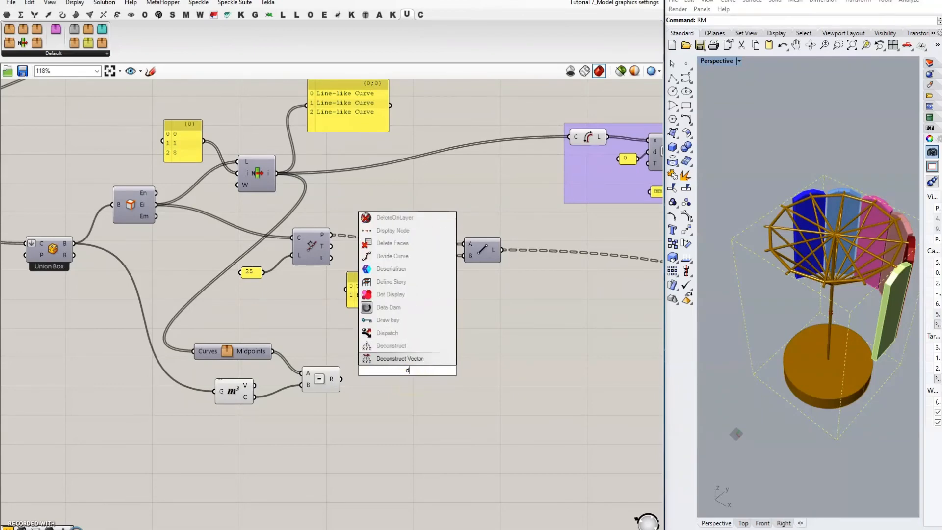
click(400, 358)
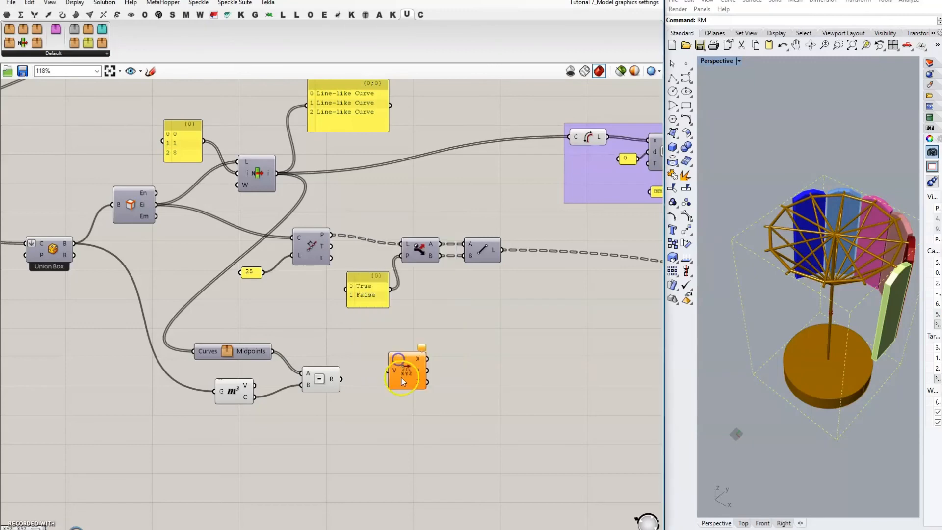
drag(342, 379, 371, 377)
Step: Add a Construct Point component built from only the X and Y values
double_click(447, 375)
text(constru)
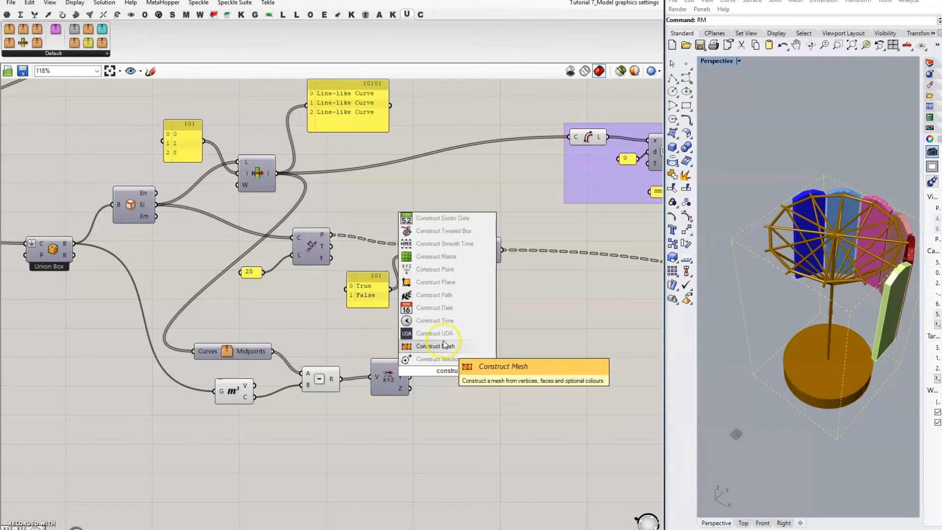
click(437, 267)
mouse_move(451, 367)
mouse_down()
mouse_move(425, 369)
mouse_move(437, 377)
mouse_up()
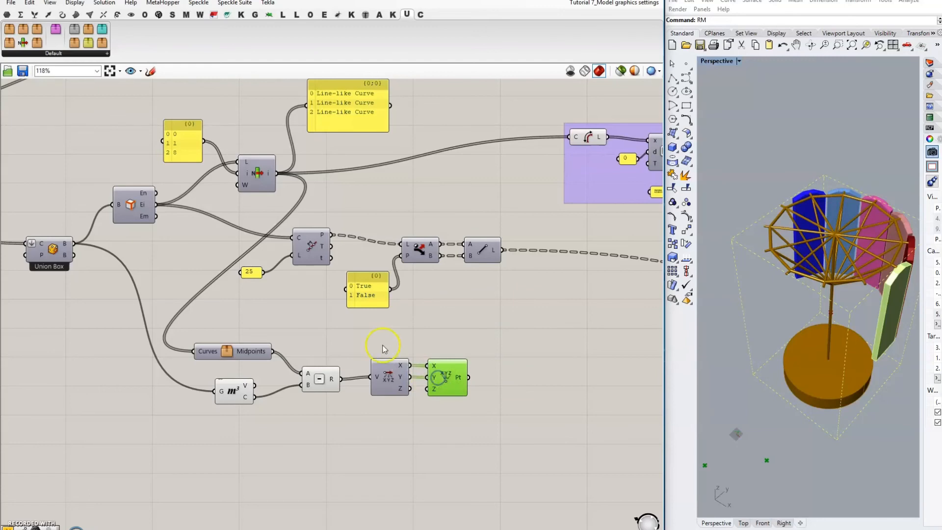
drag(352, 343, 520, 420)
drag(444, 375, 436, 377)
click(502, 382)
click(522, 376)
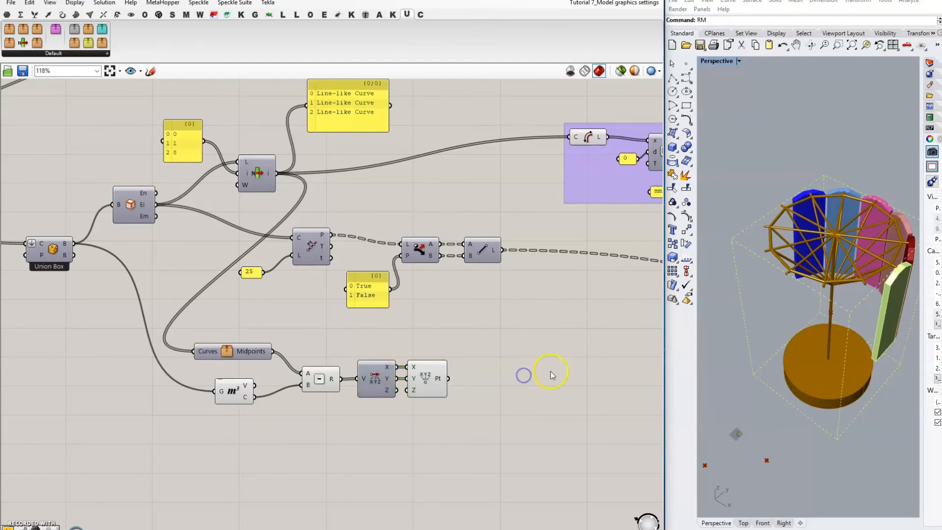
right_drag(551, 371, 473, 384)
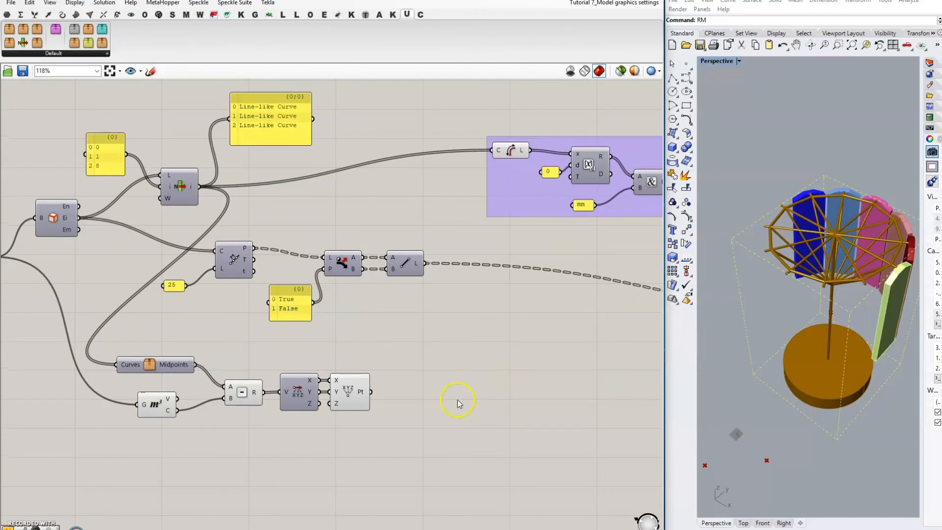
Step: Add a Unit Vector component taking the Construct Point output as its V input
double_click(421, 382)
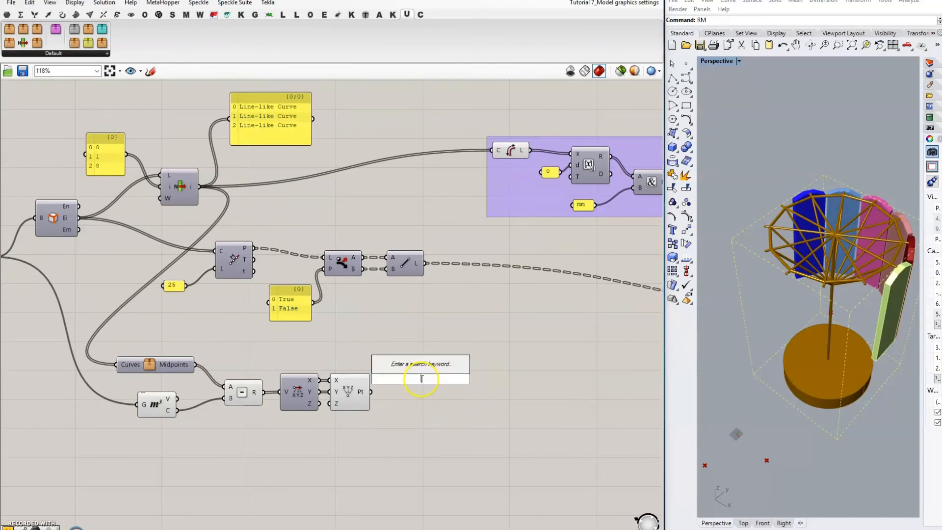
text(vector)
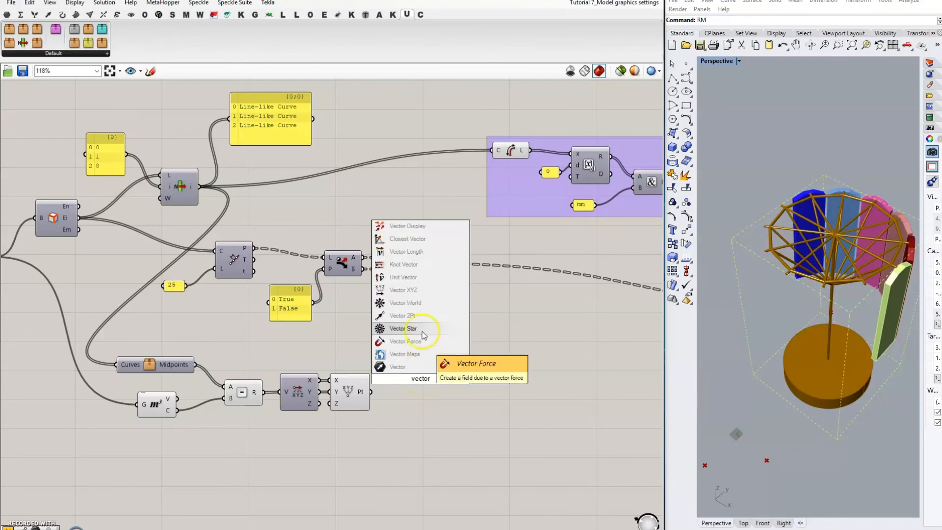
click(423, 338)
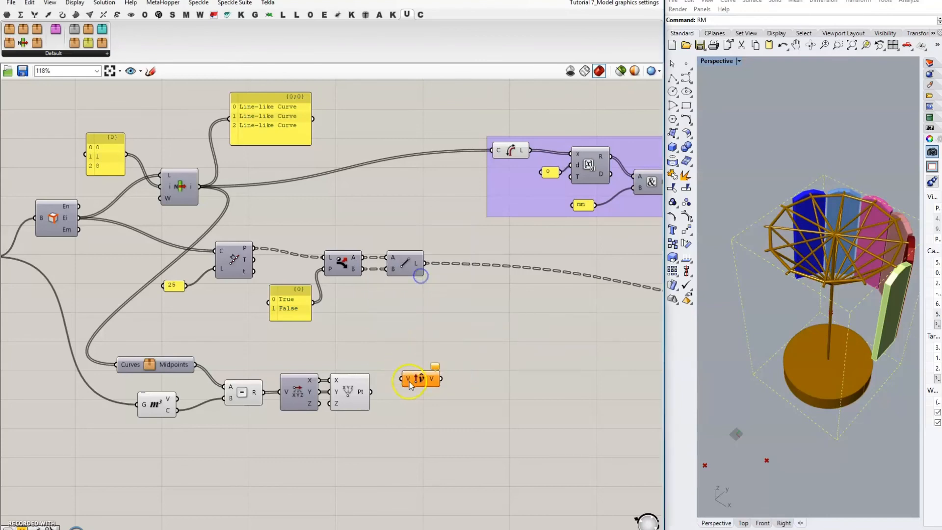
drag(371, 392, 398, 388)
drag(415, 389, 402, 392)
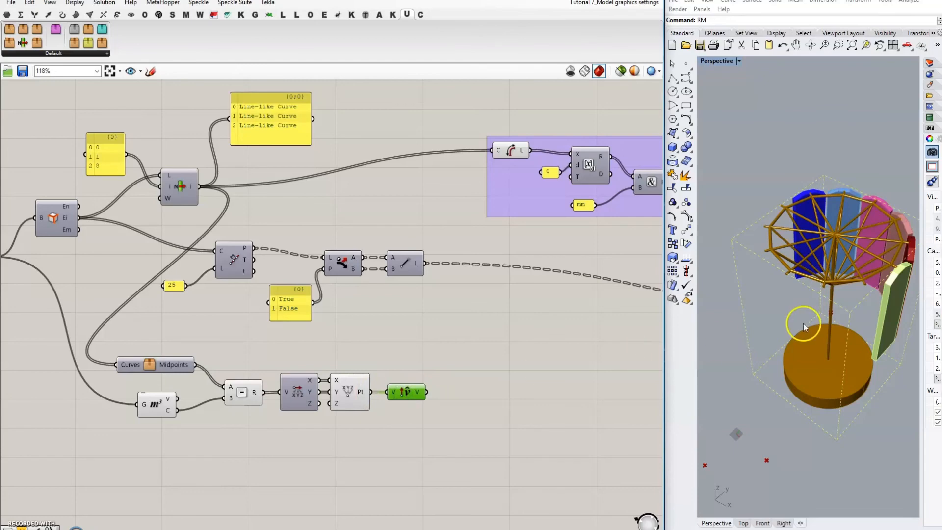
right_drag(801, 322, 836, 360)
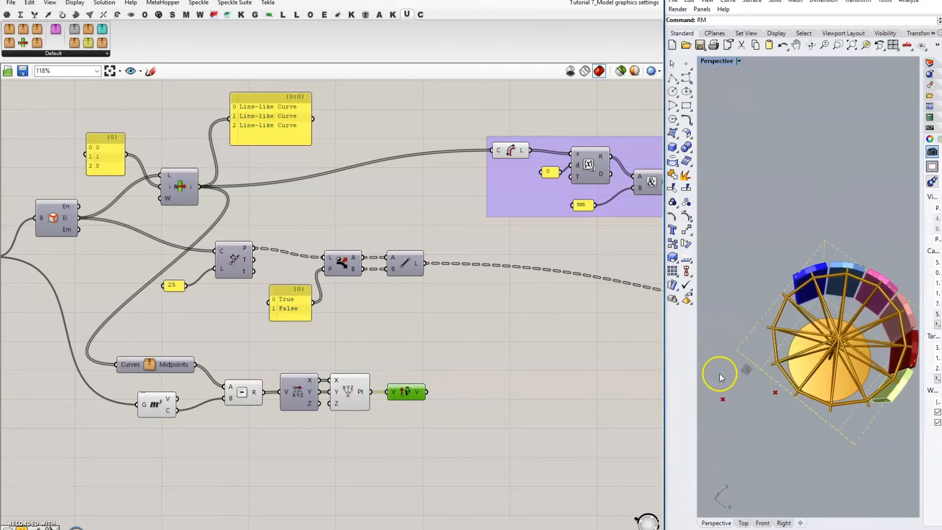
right_drag(717, 371, 778, 339)
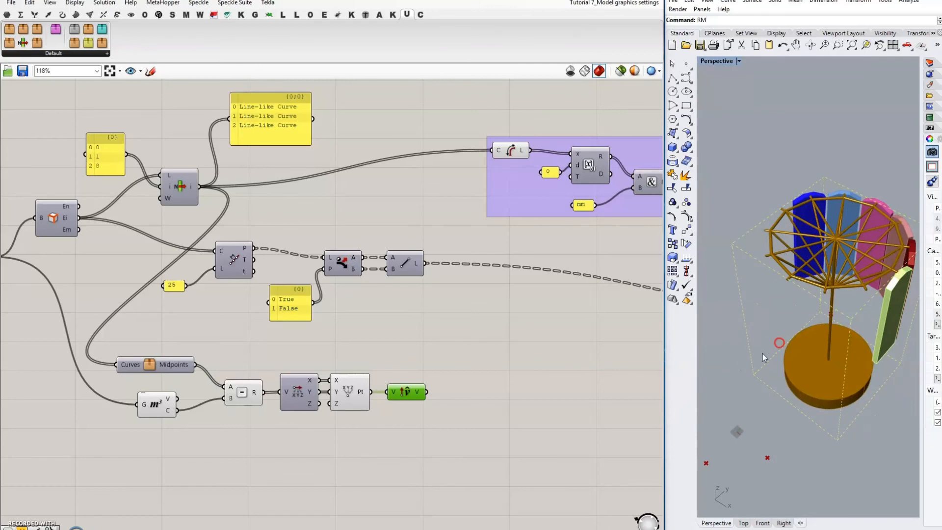
Step: Start a component search for the Multiplication component
double_click(477, 404)
text(n)
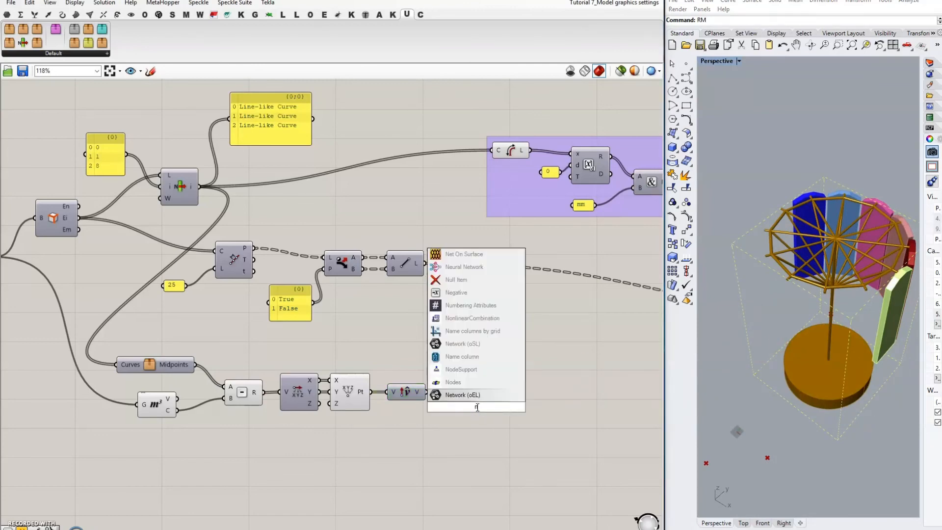
key(BackSpace)
text(multiplt)
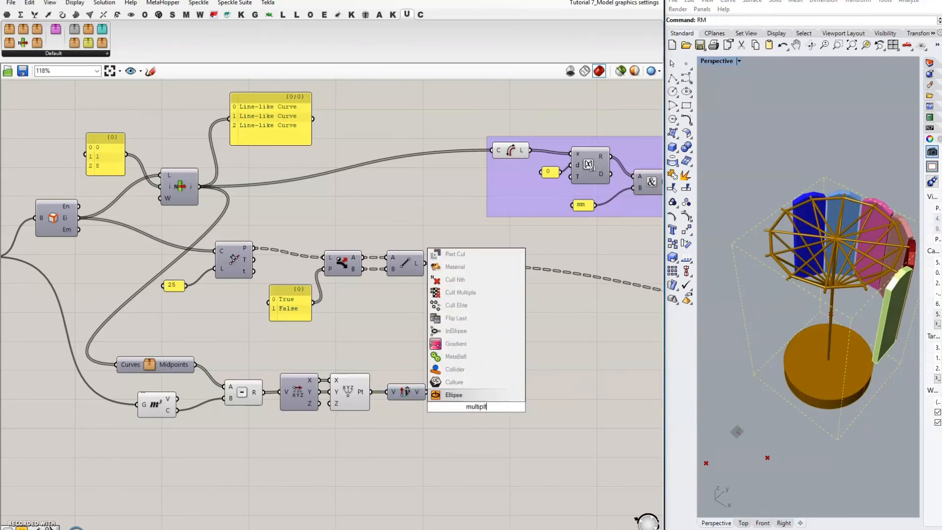
Step: Add a Multiplication component scaling the unit vector by a panel value of 50
key(BackSpace)
text(y)
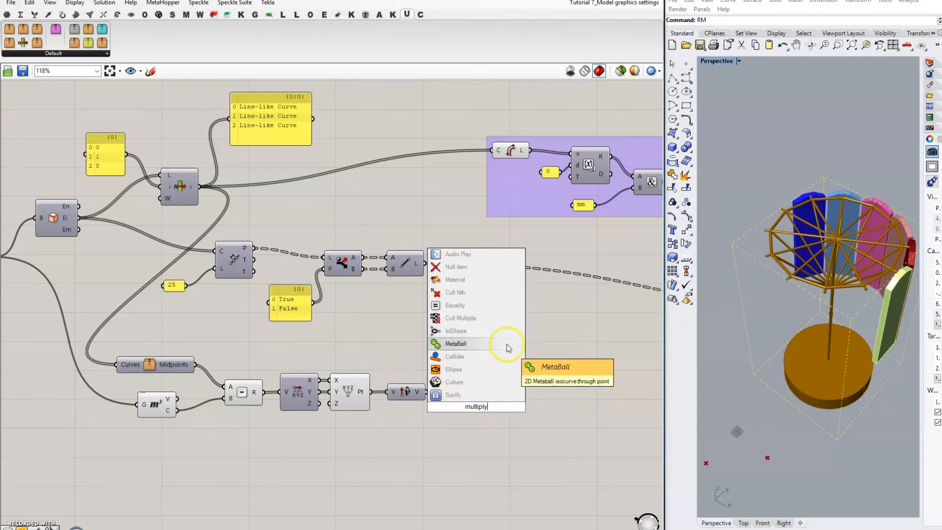
key(BackSpace)
text(i)
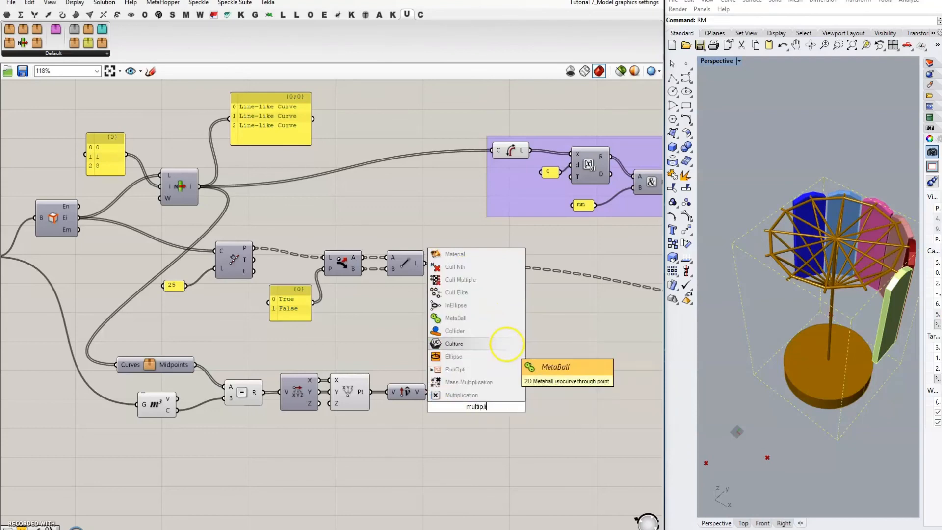
click(493, 395)
drag(425, 392, 458, 401)
double_click(420, 427)
text(50)
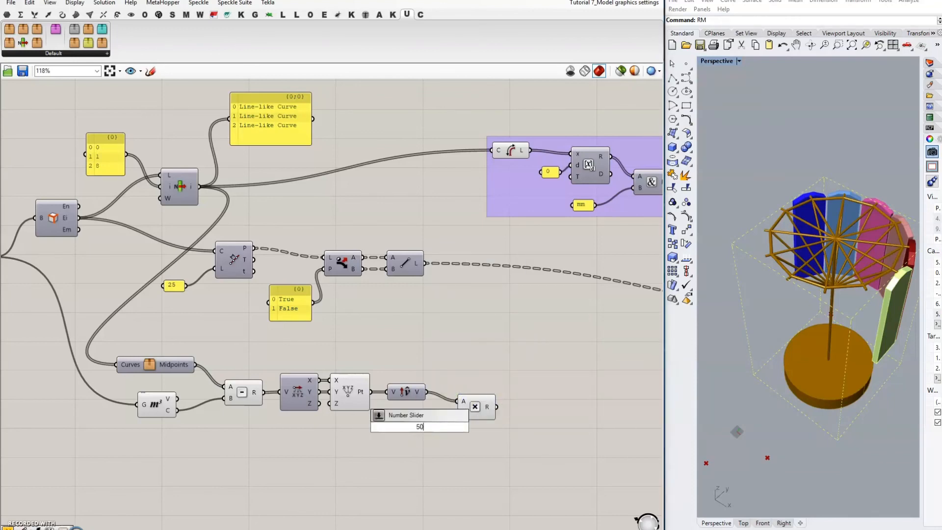
key(BackSpace)
key(BackSpace)
text(//50)
key(Return)
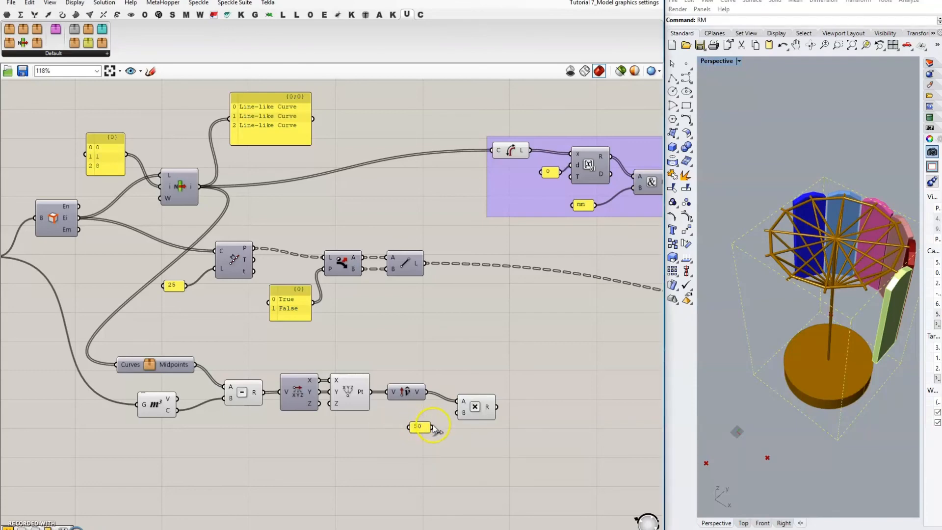
drag(432, 427, 453, 420)
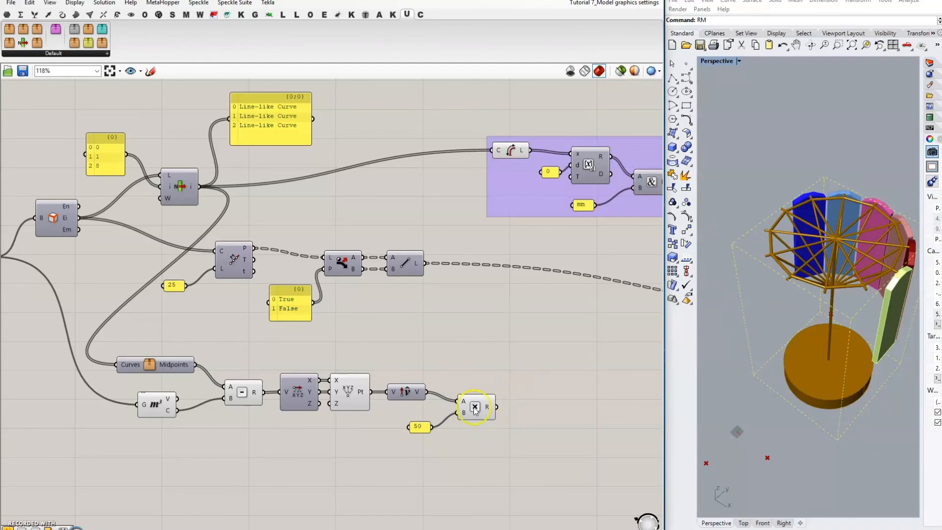
drag(422, 423, 434, 412)
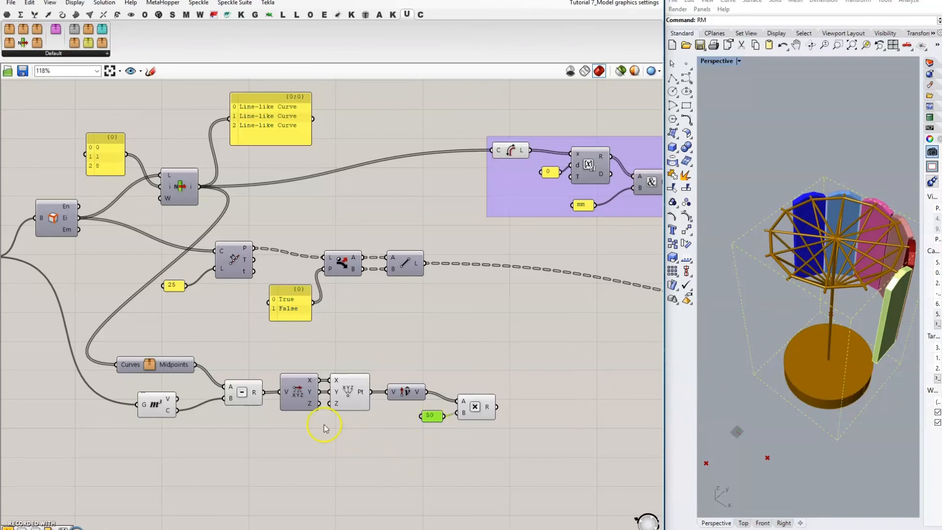
Step: Add a second Multiplication component scaling the unit vector by a panel value of 100
double_click(474, 443)
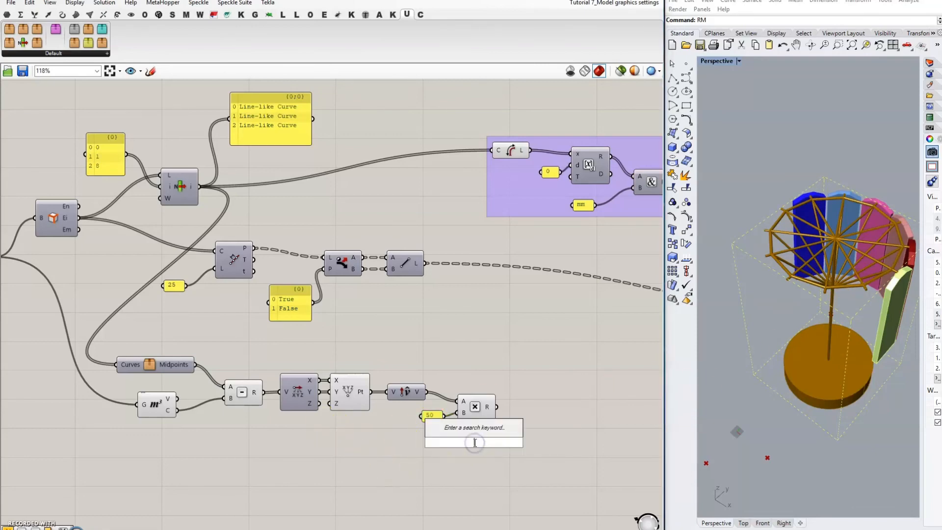
text(mul)
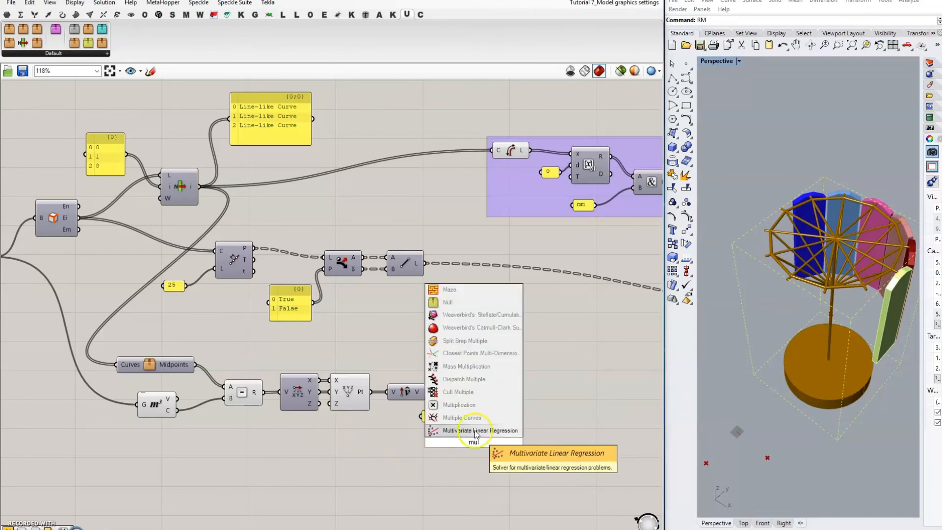
click(468, 405)
drag(427, 391, 478, 455)
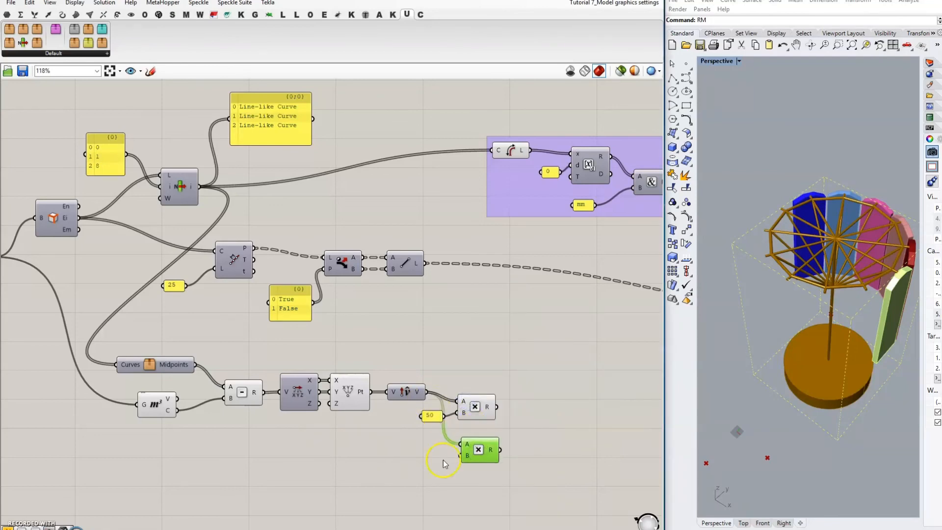
drag(429, 419, 426, 466)
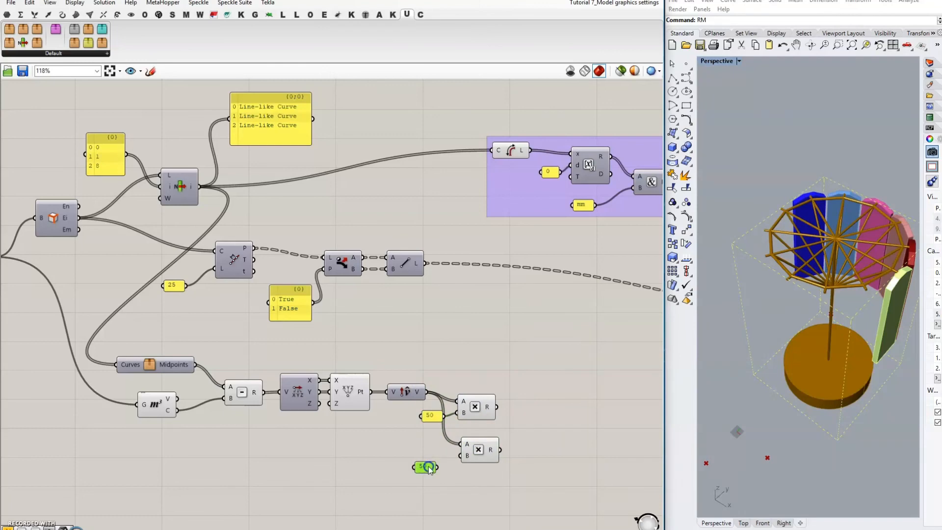
double_click(429, 466)
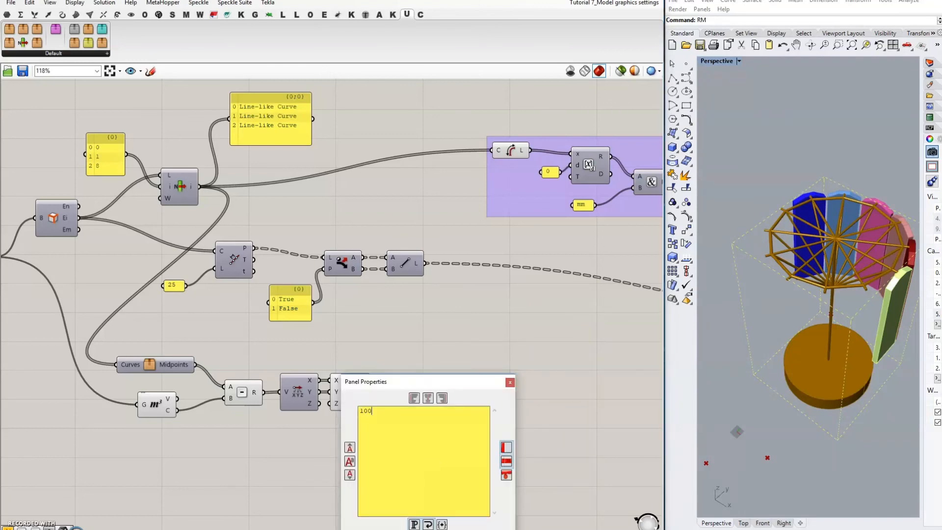
click(458, 526)
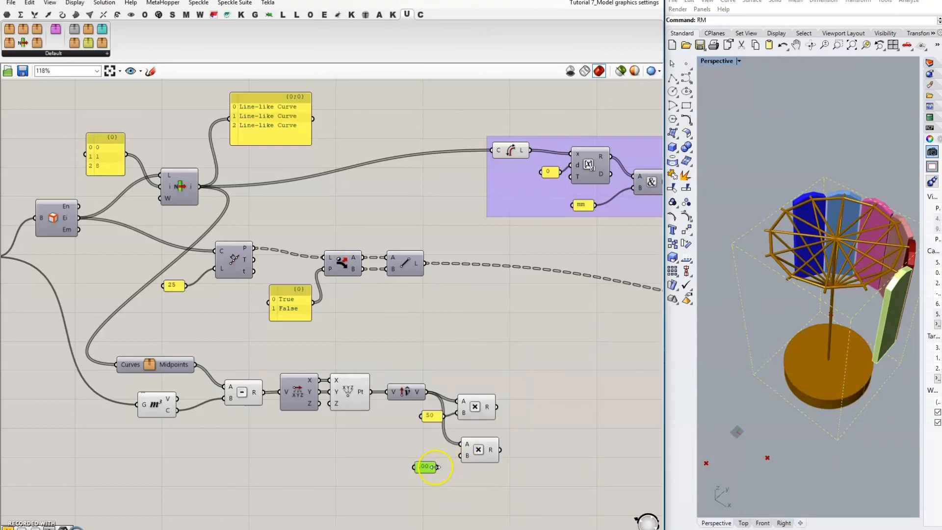
mouse_move(437, 466)
mouse_down()
mouse_move(460, 456)
mouse_move(429, 465)
mouse_move(438, 463)
mouse_up()
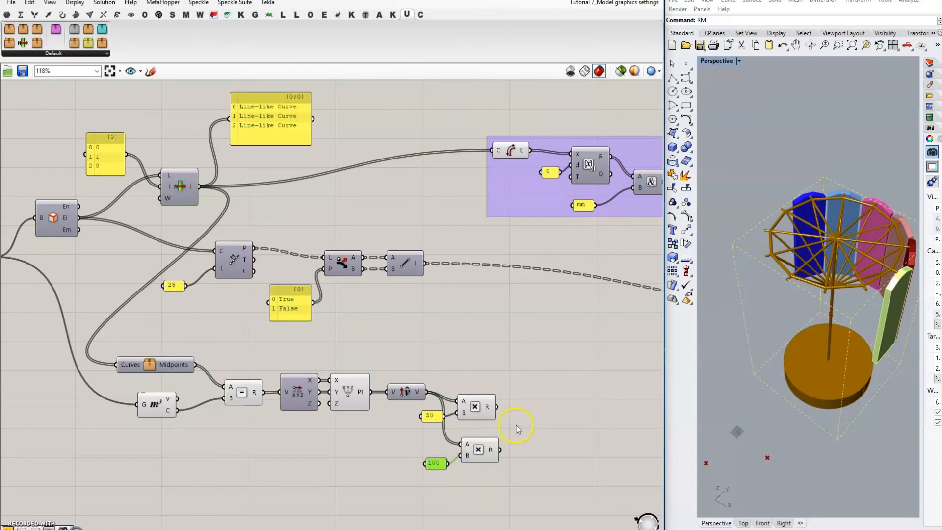
double_click(547, 394)
Step: Add two Move components using the 50- and 100-scaled vectors as their T inputs
text(move)
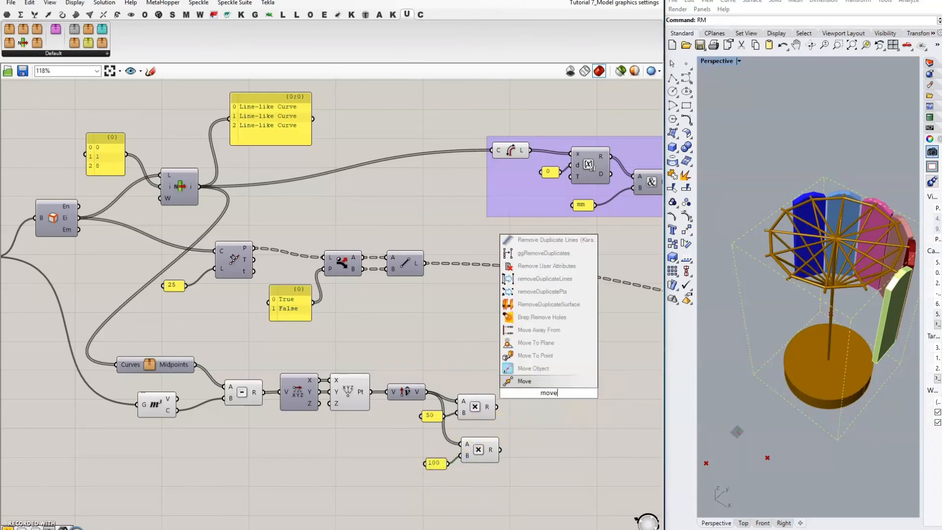
key(Return)
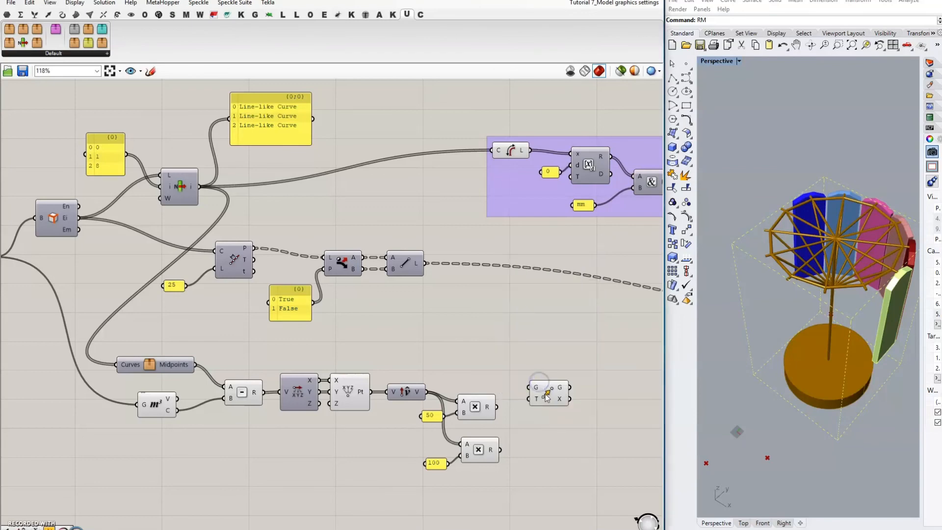
click(560, 390)
alt+drag(561, 388, 589, 422)
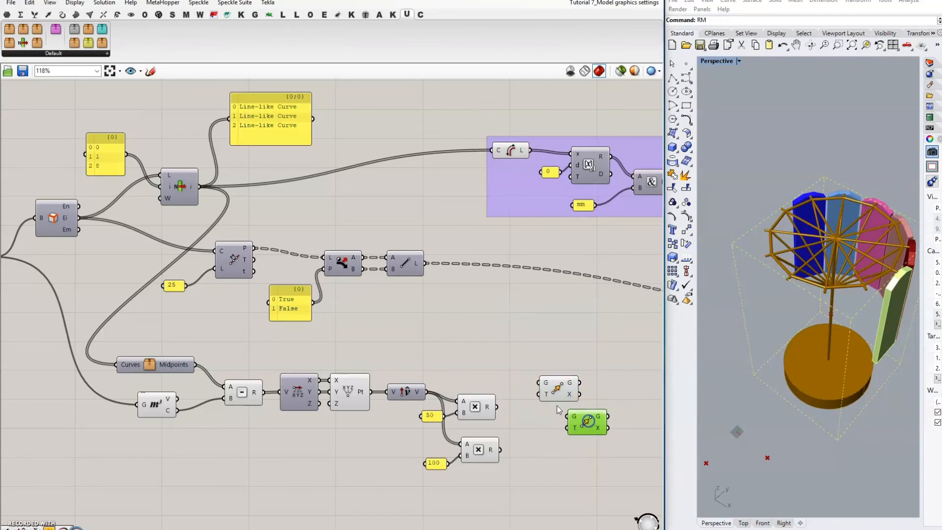
drag(498, 407, 540, 394)
drag(500, 449, 602, 437)
drag(561, 390, 542, 374)
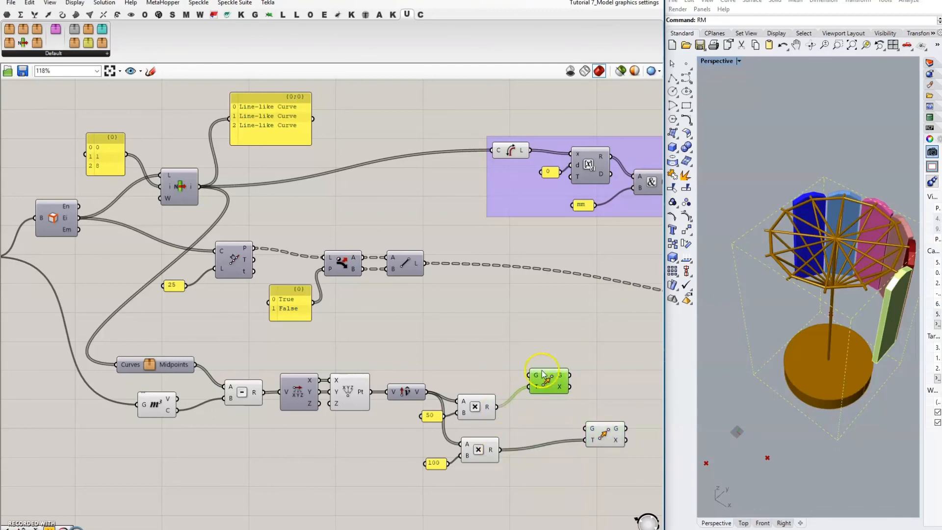
Step: Feed the chosen edge lines into the first Move and chain its output into the second Move
click(181, 191)
drag(200, 187, 529, 375)
right_drag(567, 355, 517, 354)
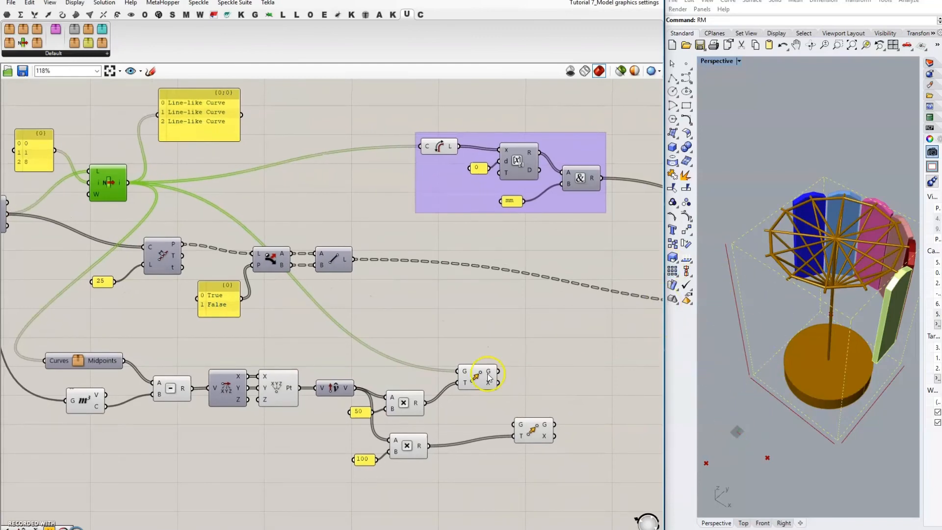
drag(499, 370, 515, 415)
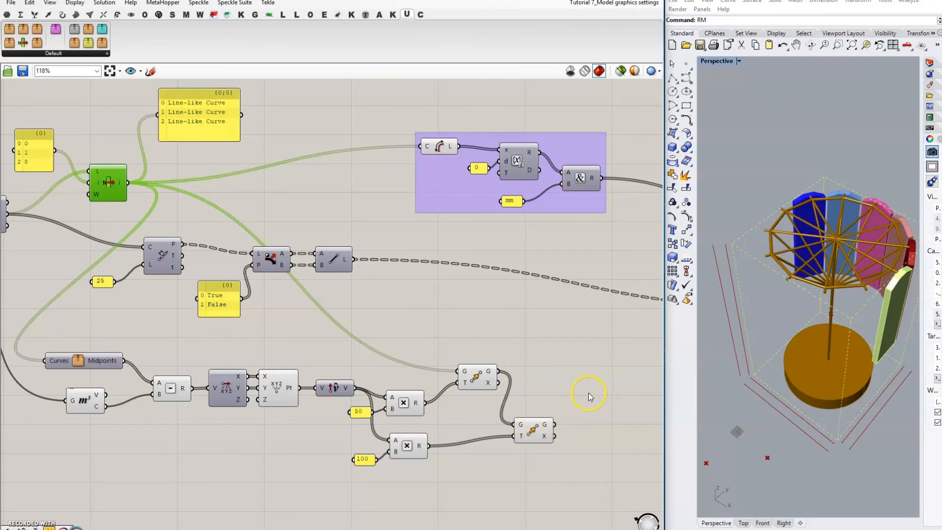
Step: Add an End Points component fed by the first Move's offset lines
right_drag(581, 351, 552, 372)
double_click(552, 371)
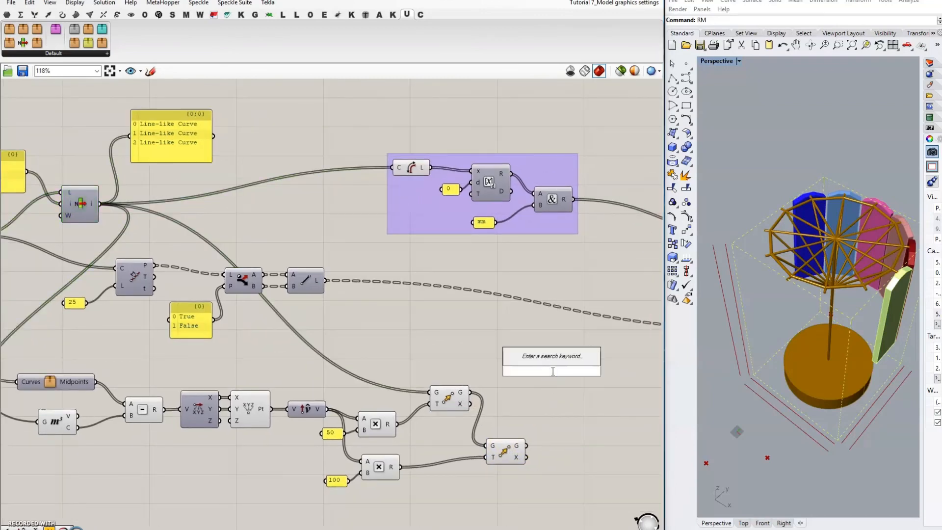
text(end)
click(543, 362)
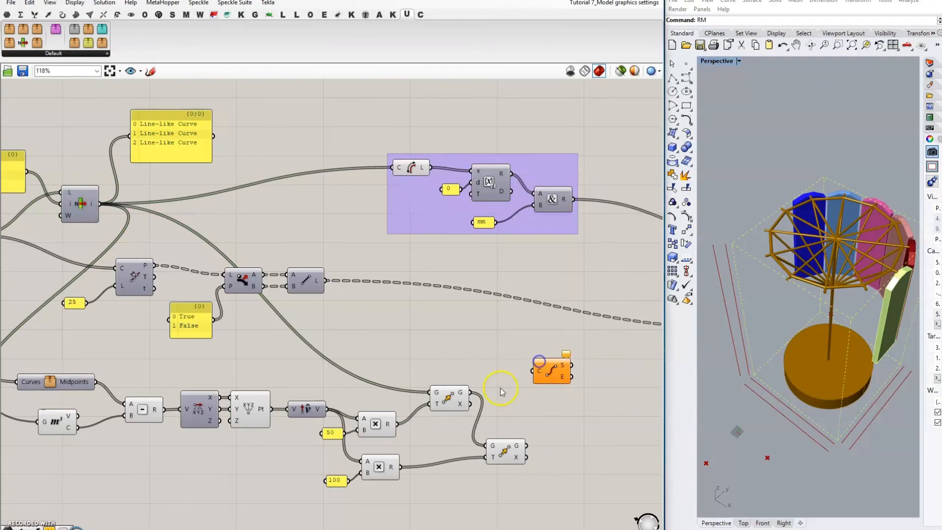
drag(470, 392, 533, 372)
Step: Wire start and end points into the Aligned Dimension A and B, size 50, and second-offset lines as base
right_drag(614, 372, 438, 377)
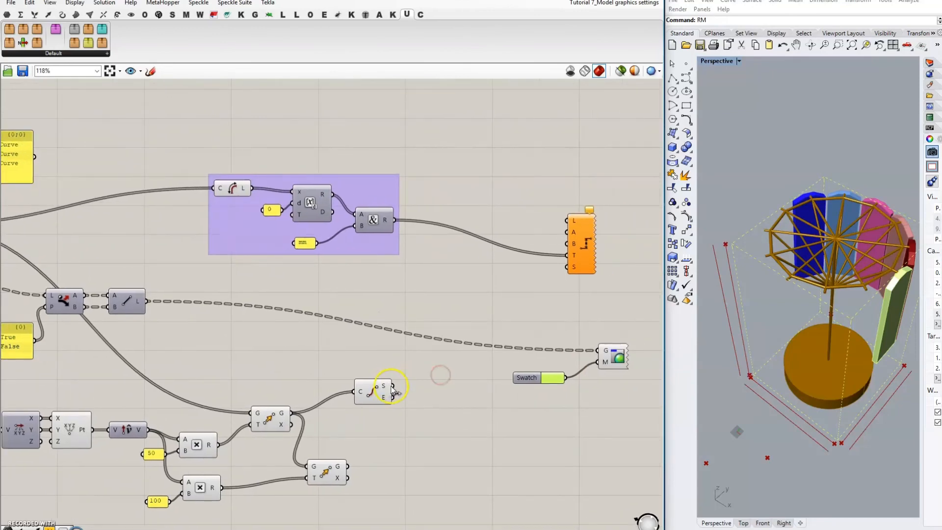
drag(393, 386, 567, 232)
drag(392, 397, 567, 244)
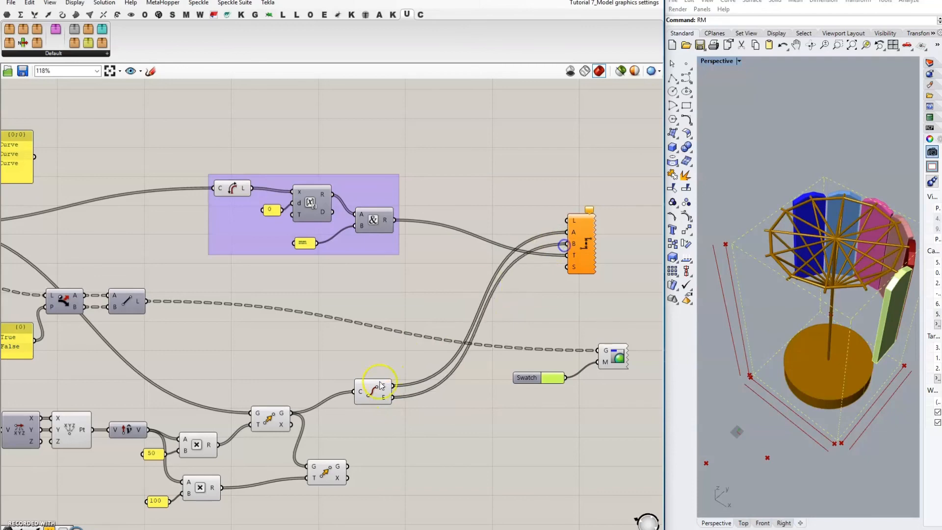
drag(363, 400, 509, 247)
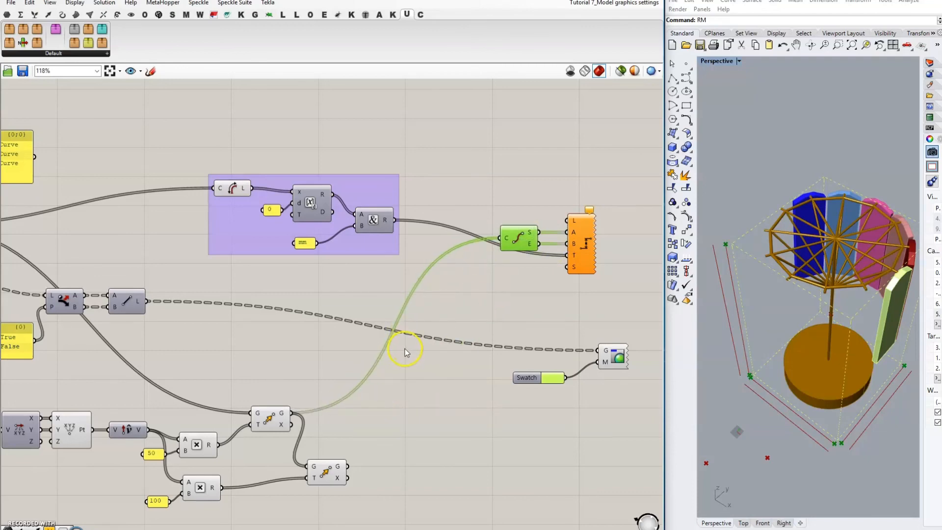
double_click(528, 290)
text(//50)
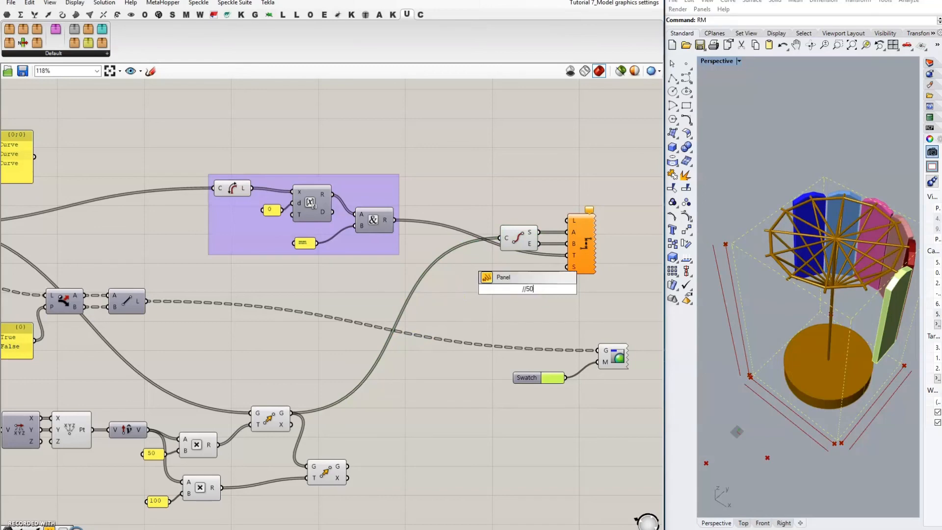
key(Return)
drag(546, 288, 567, 266)
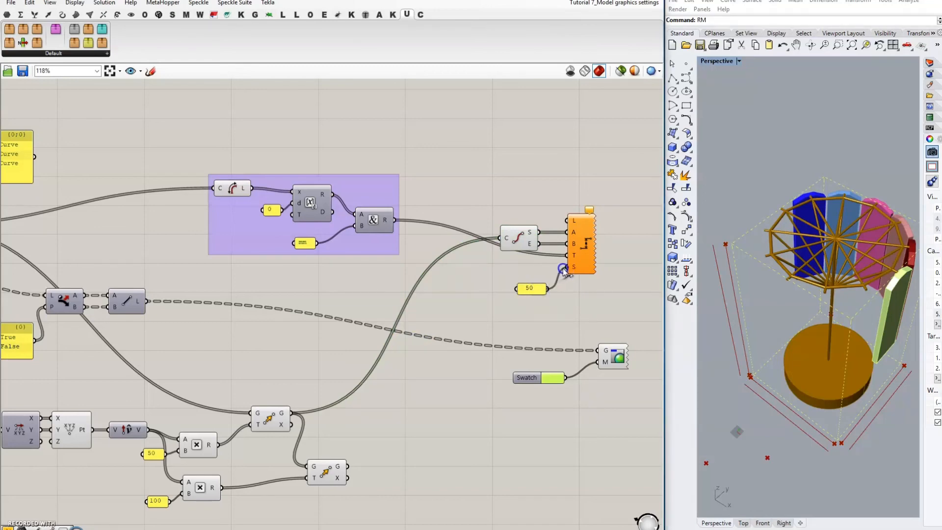
drag(527, 293, 523, 284)
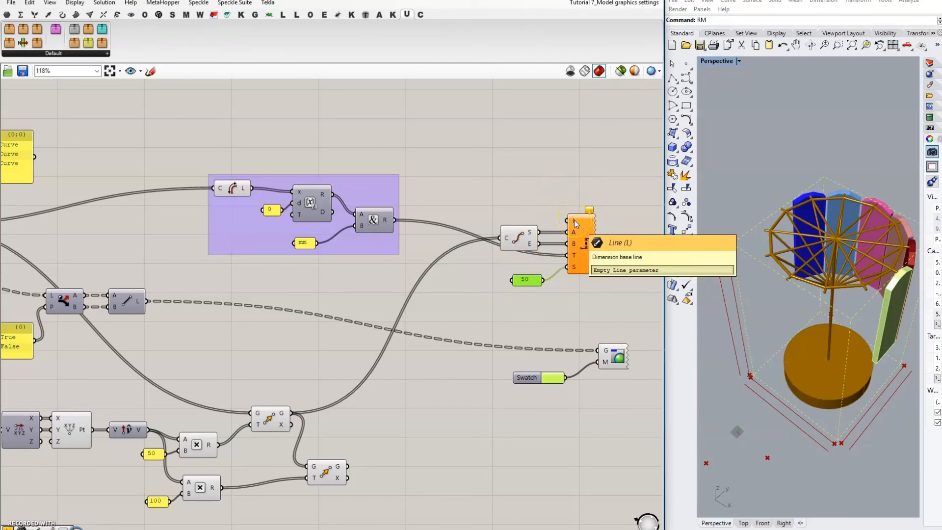
drag(347, 466, 570, 221)
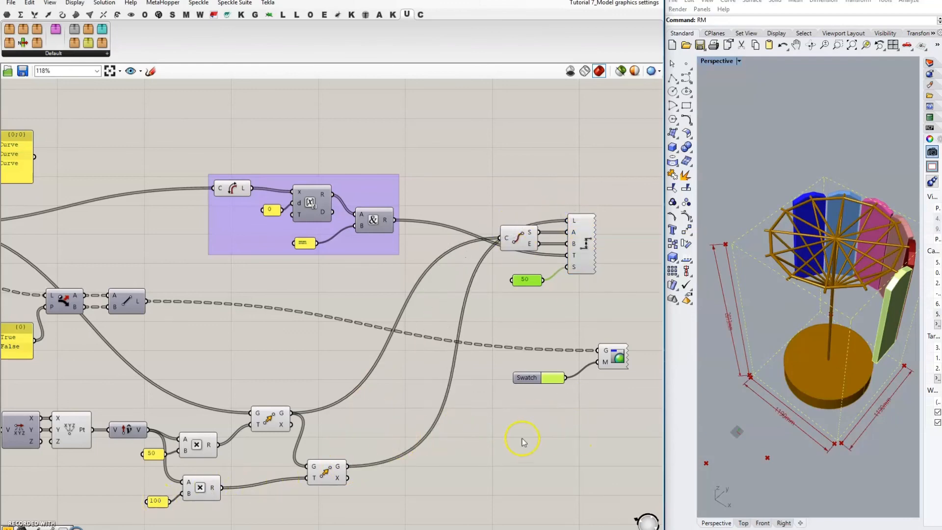
Step: Turn off preview for the helper dimension-building components
scroll(522, 438, down, 3)
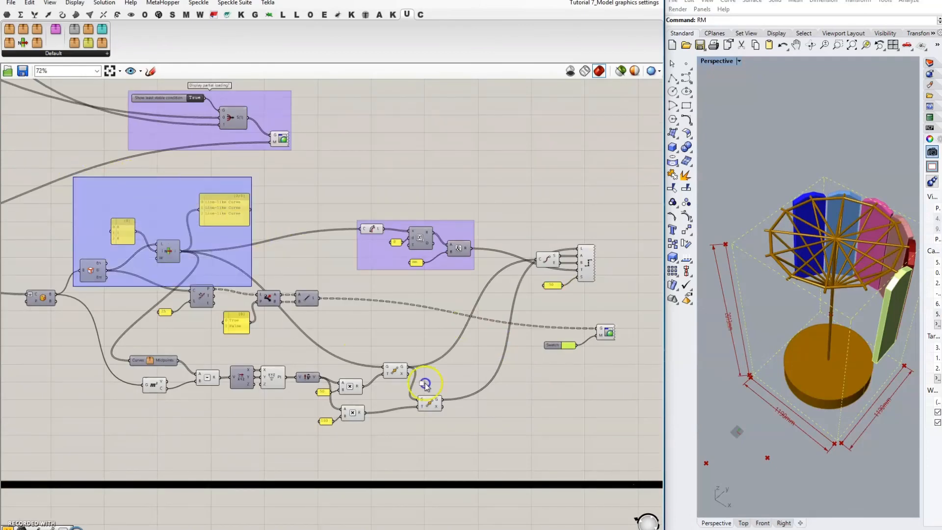
drag(425, 383, 578, 445)
middle_click(538, 404)
click(569, 377)
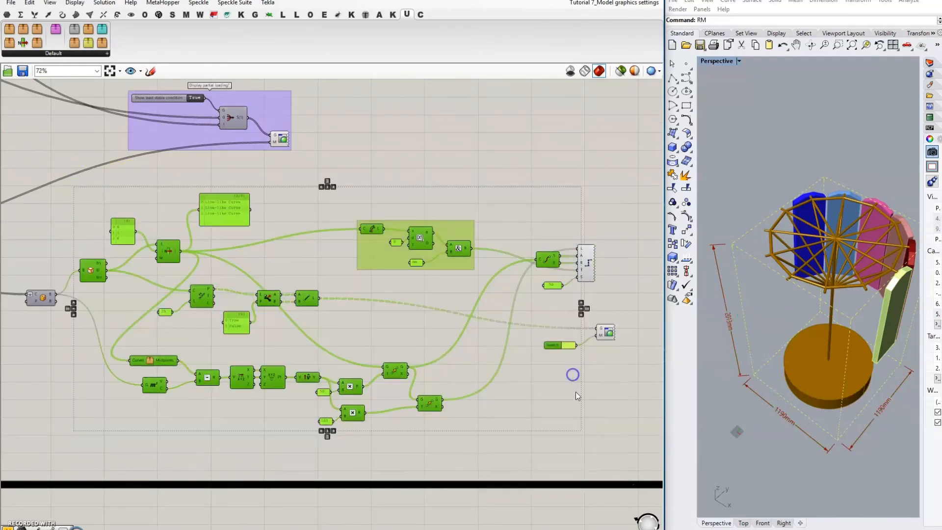
click(575, 396)
right_drag(765, 389, 758, 375)
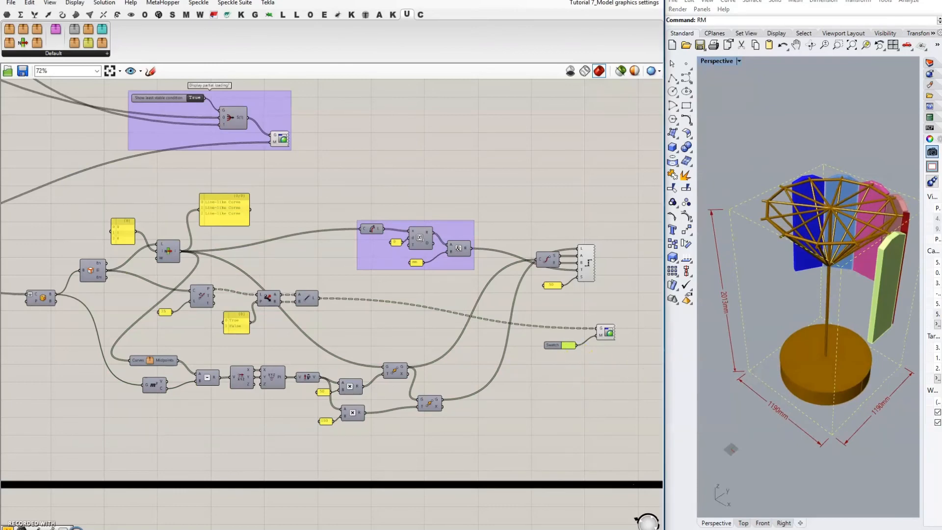
scroll(491, 179, down, 3)
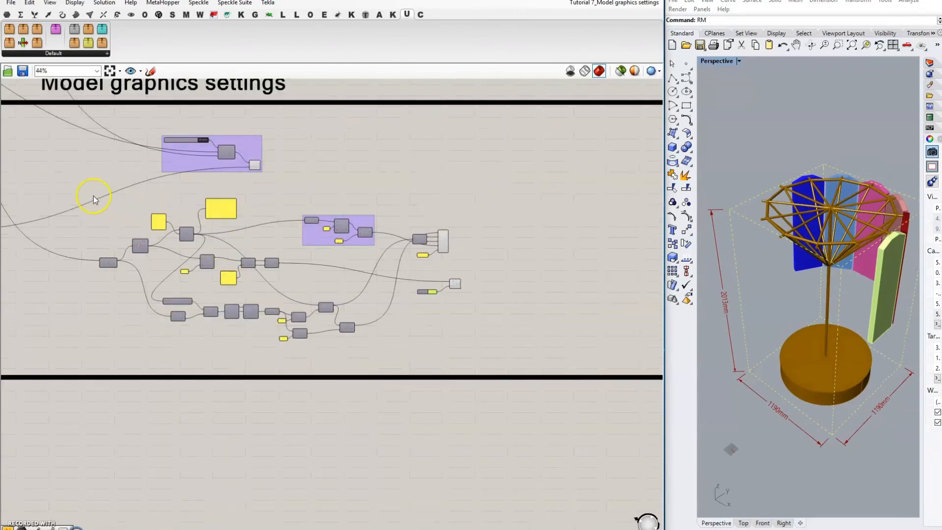
Step: Group the dimension components as 'Place dims' inside the Model graphics settings section
drag(94, 194, 474, 354)
key(ctrl+g)
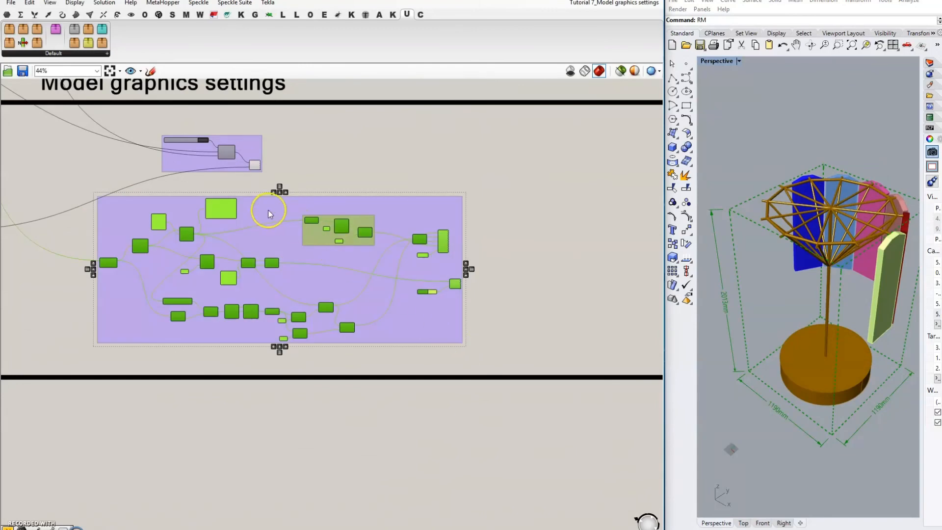
scroll(269, 214, up, 2)
right_click(268, 211)
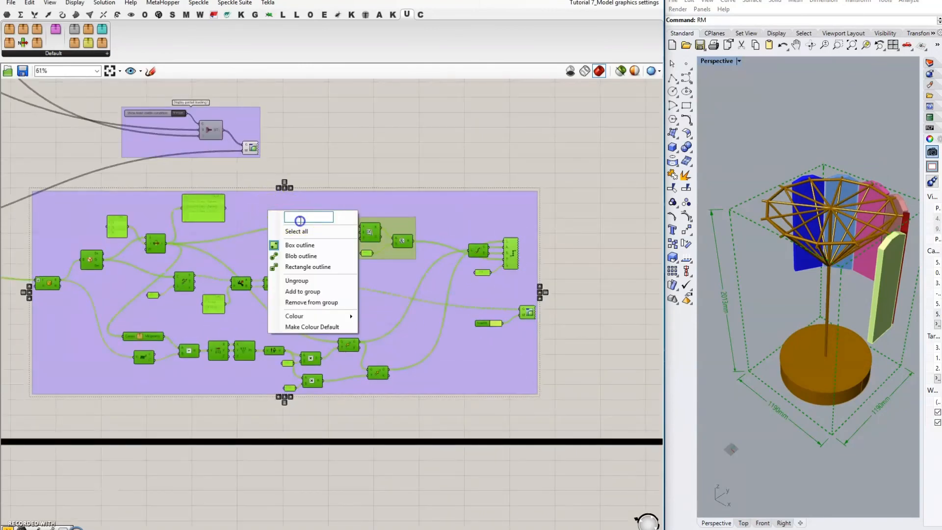
text(PL)
key(Return)
drag(473, 212, 476, 226)
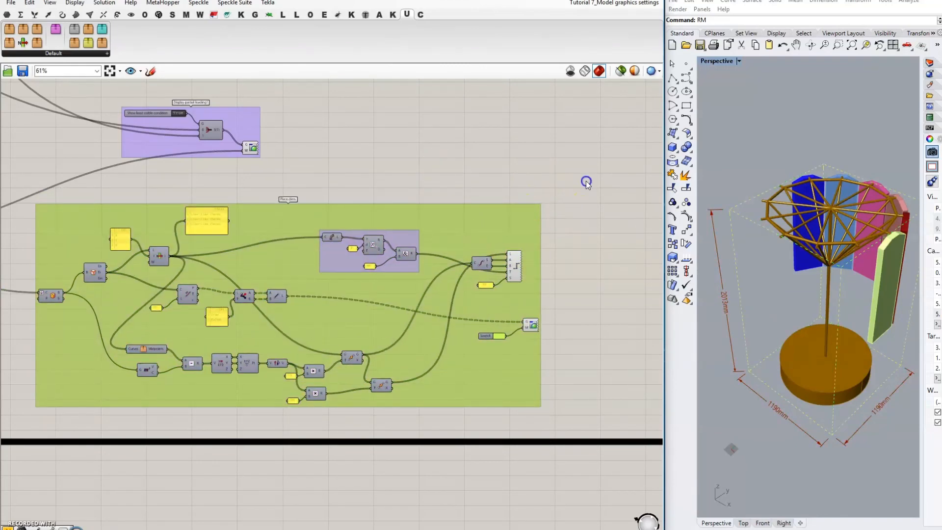
click(587, 182)
scroll(578, 256, down, 3)
scroll(491, 198, down, 2)
right_drag(525, 199, 497, 217)
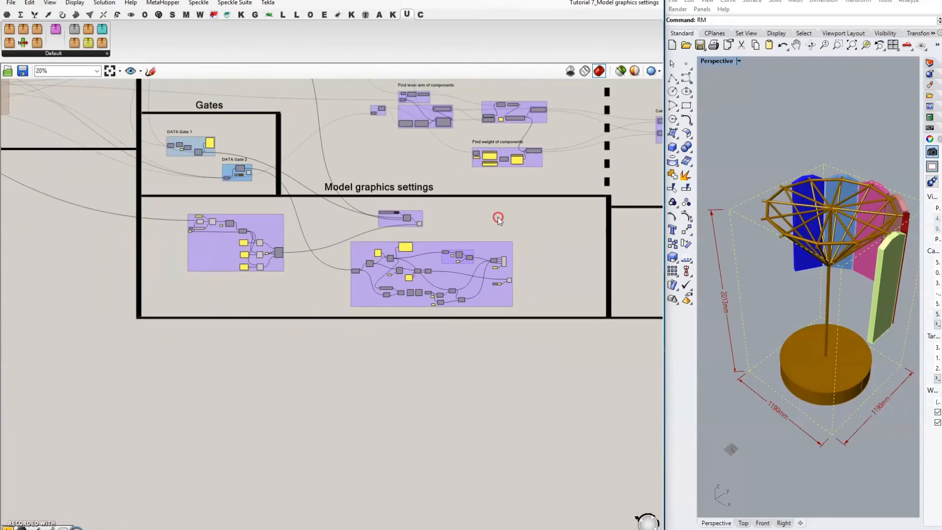
right_drag(549, 269, 466, 298)
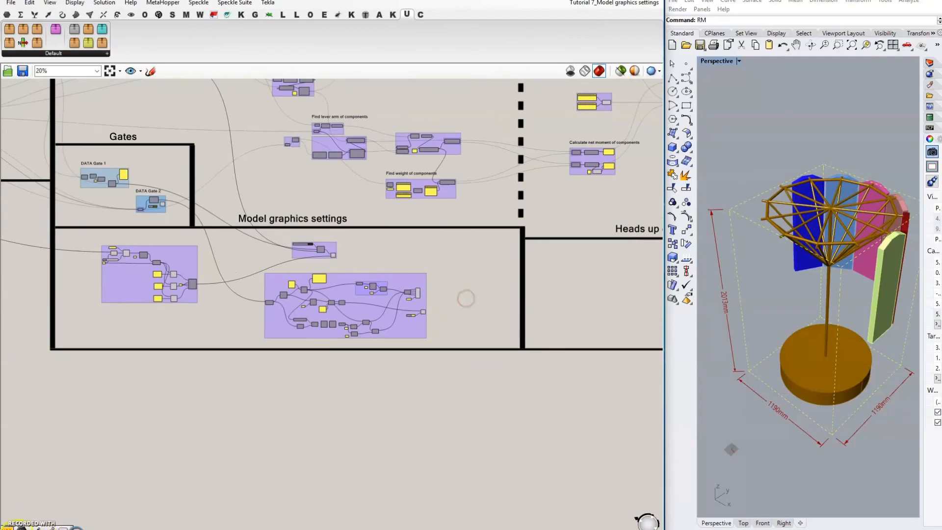